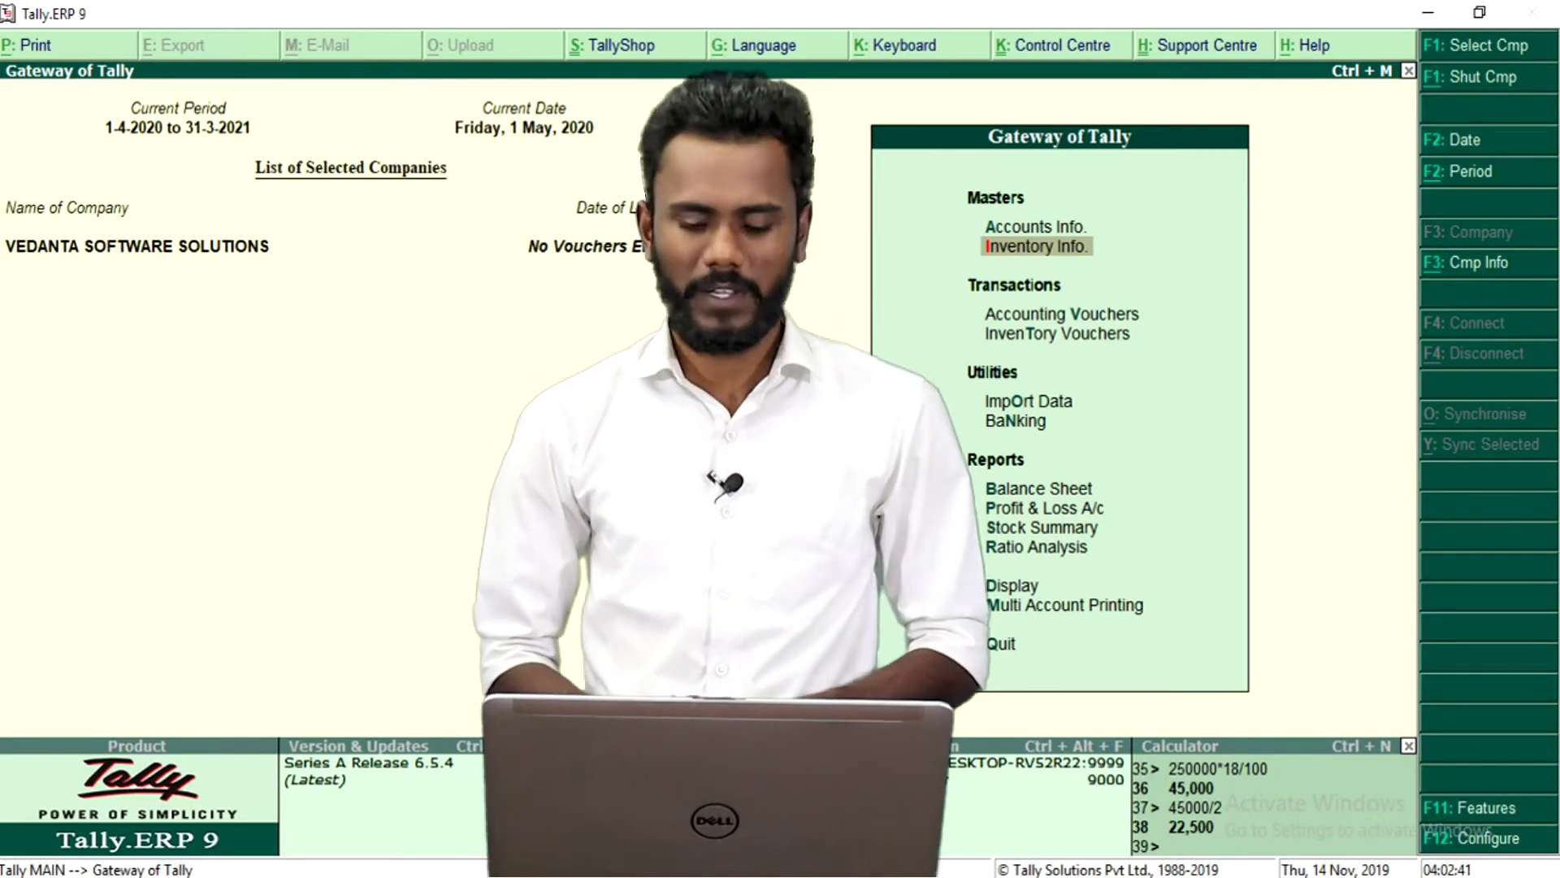
Step: Open the Stock Summary and drill into the Watch group to see Dell Lattitude at 100 Nos worth 24,00,000
key(Down)
key(Down)
key(Up)
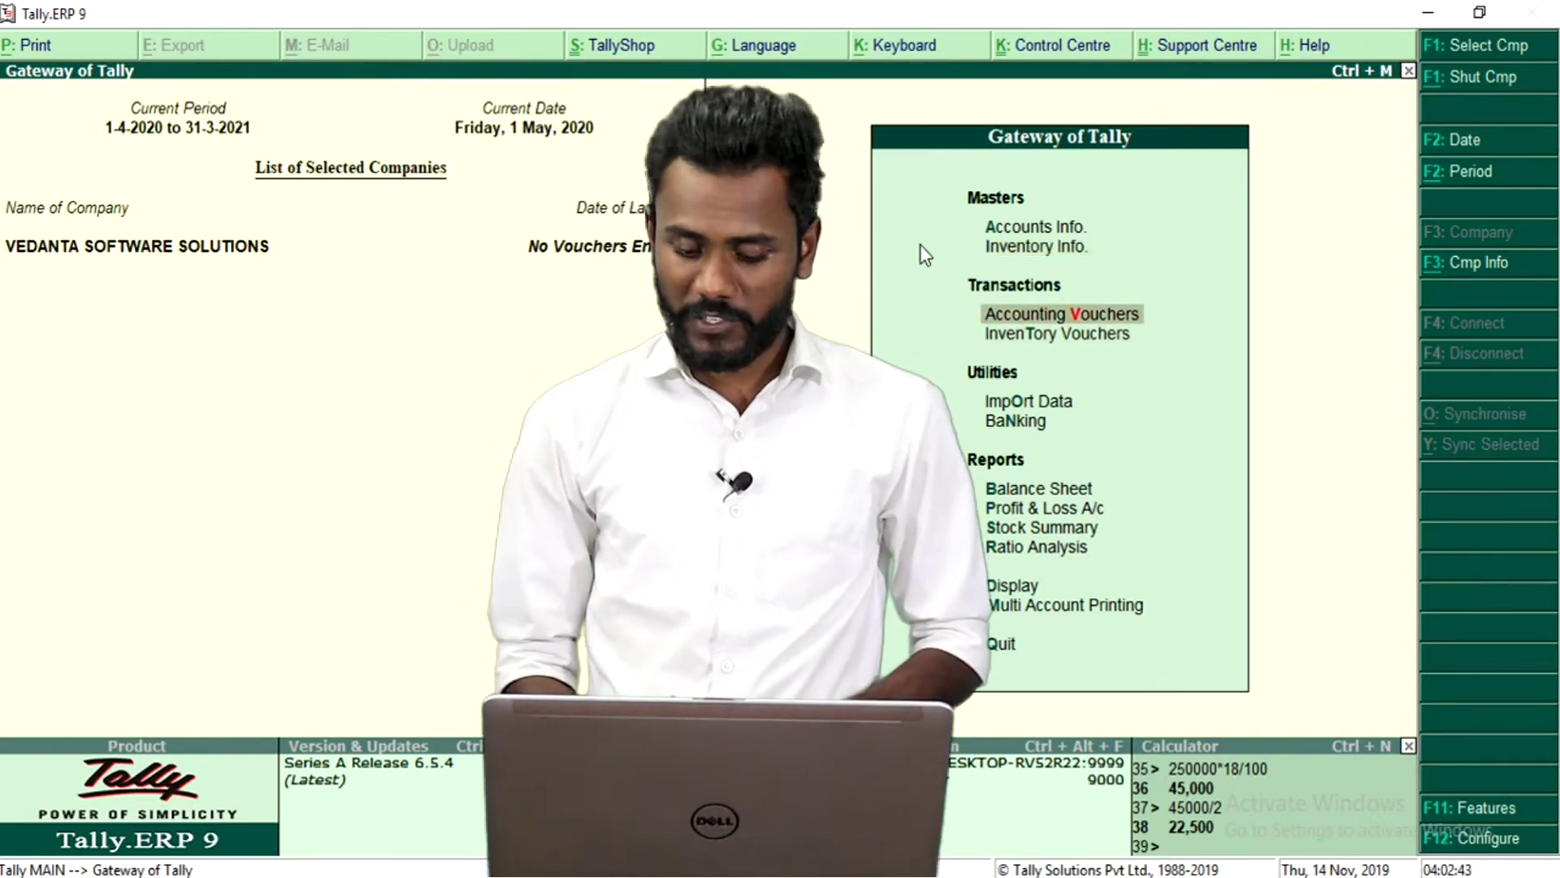
key(Return)
key(Escape)
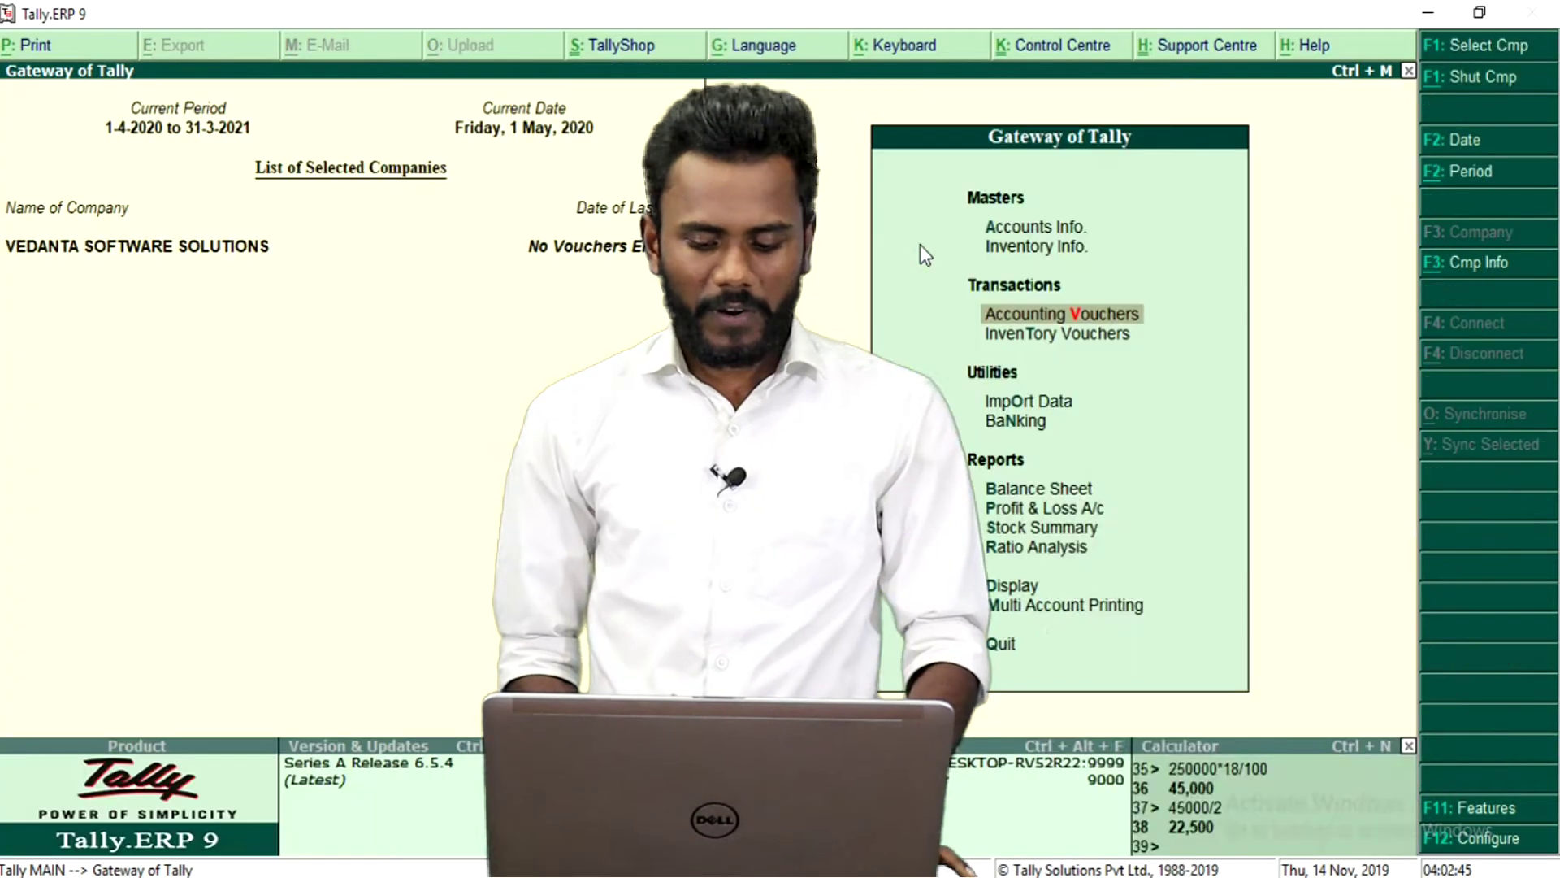
key(Down)
key(Down)
key(Down)
key(Down)
key(Down)
key(Down)
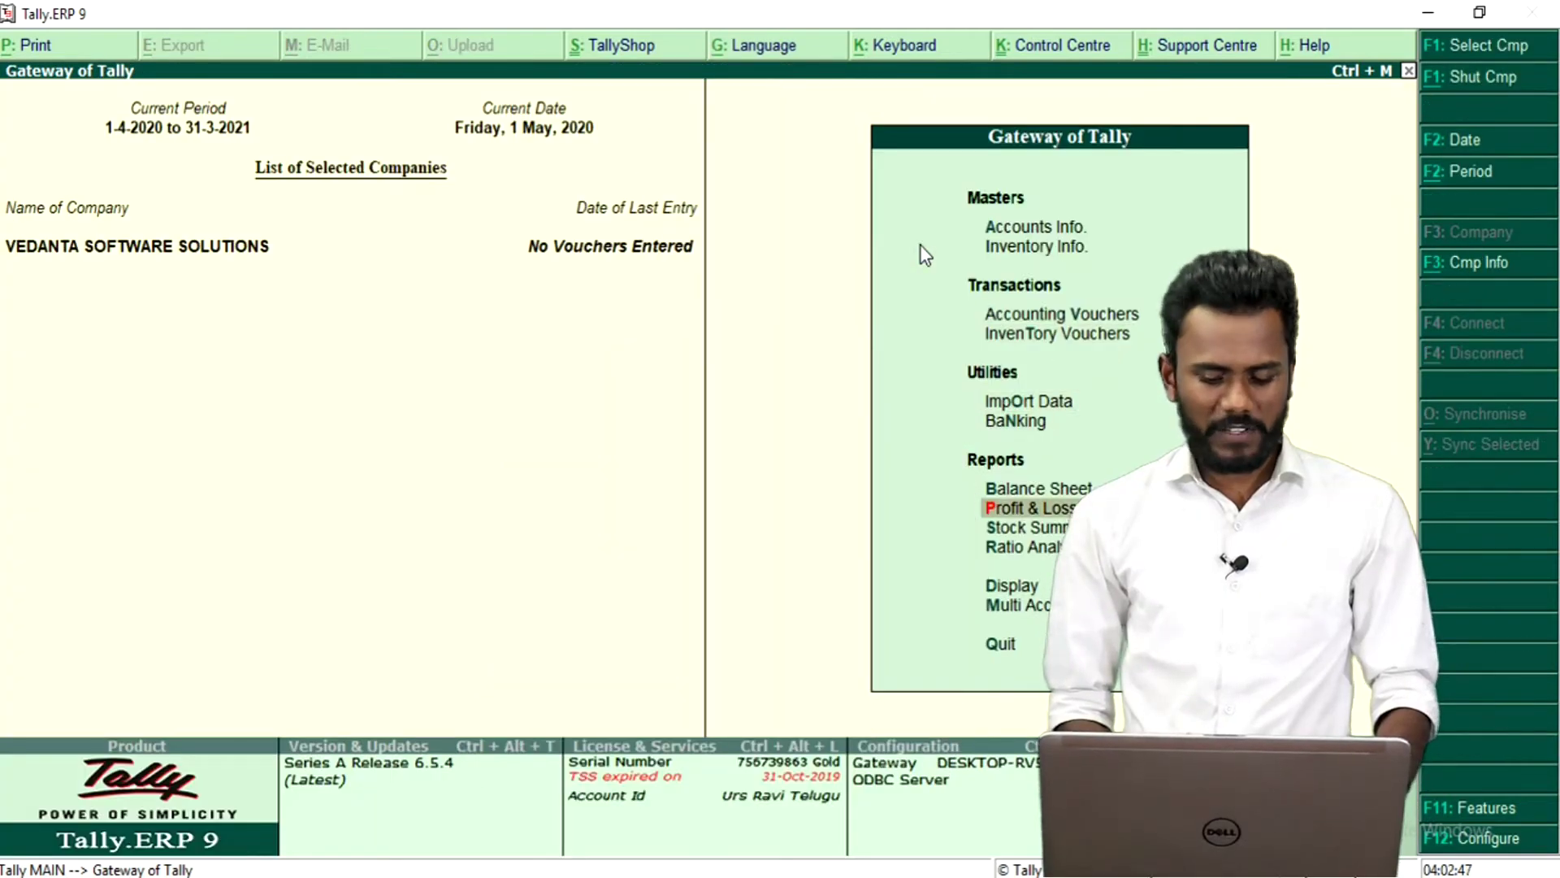
key(Return)
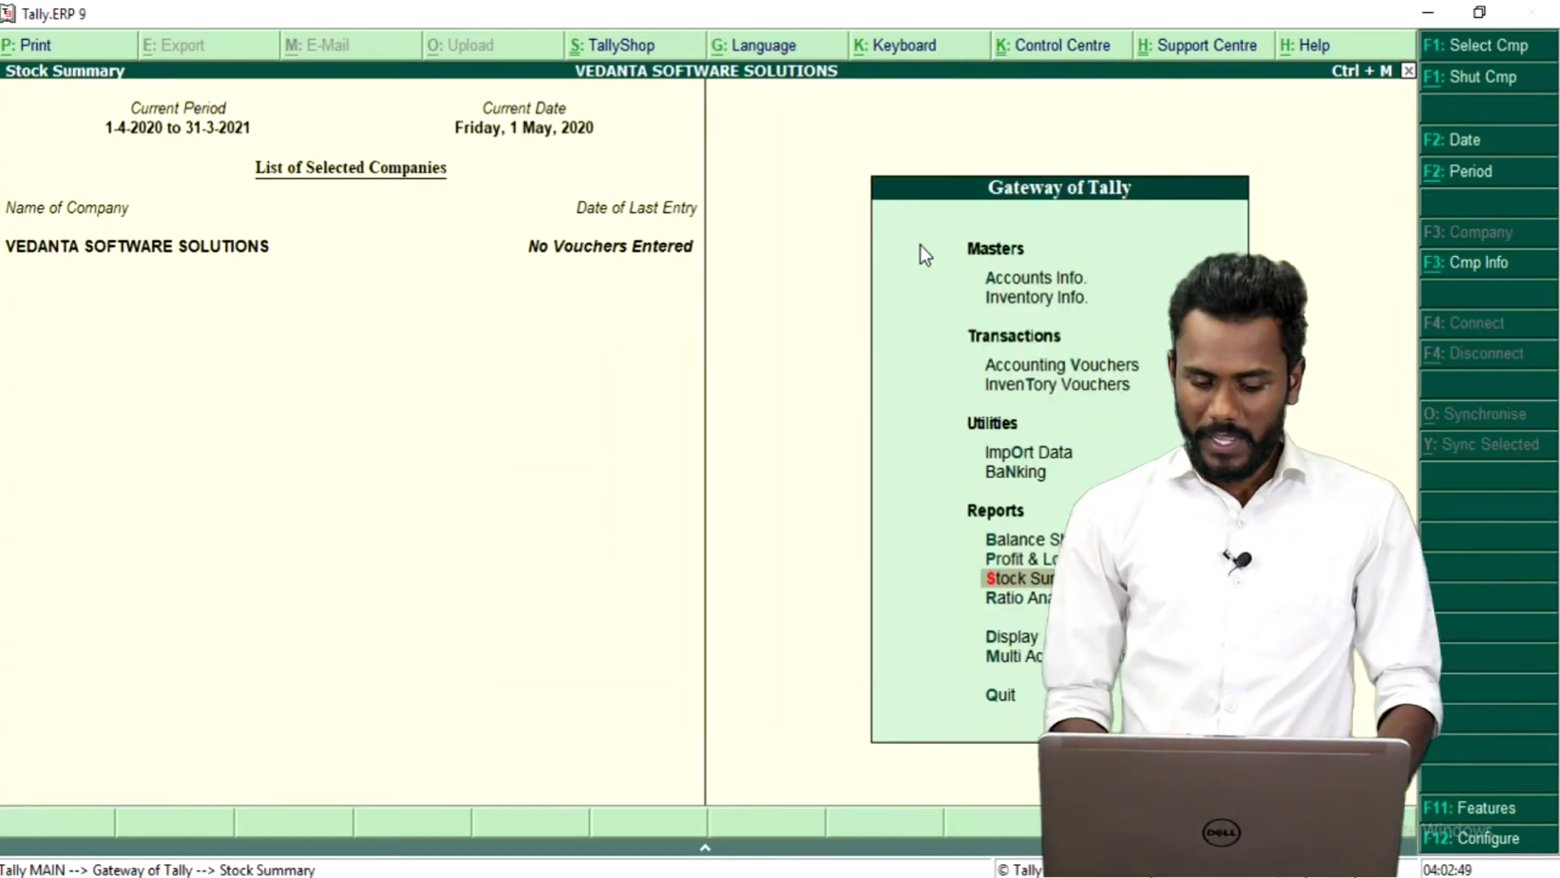
key(Return)
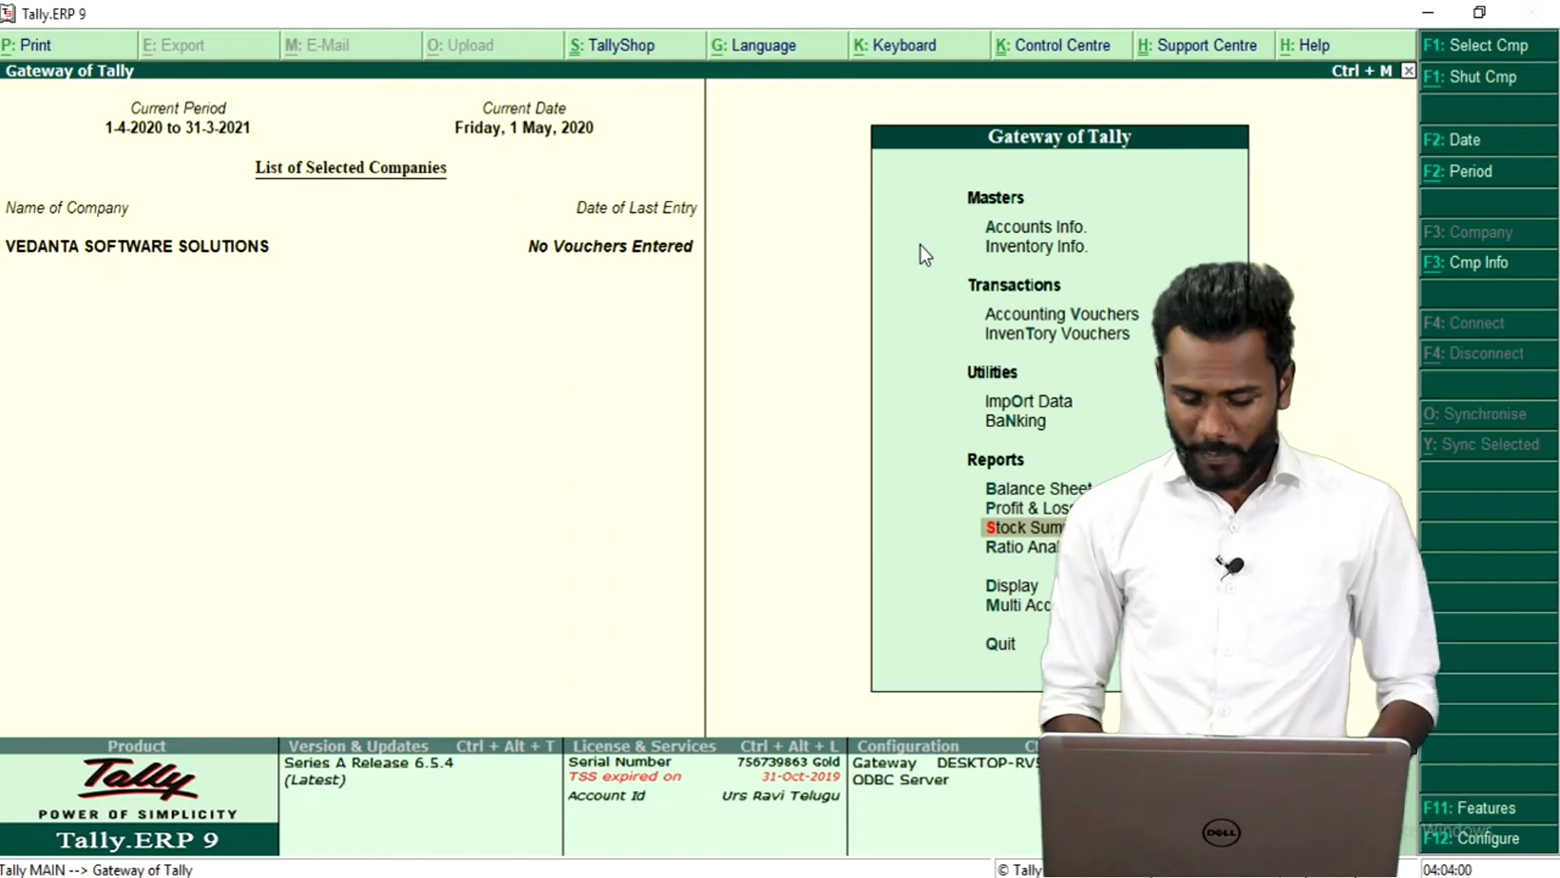
Step: Drill into the Watch group to confirm Dell Lattitude's 100 Nos, then return to the Gateway of Tally
key(Return)
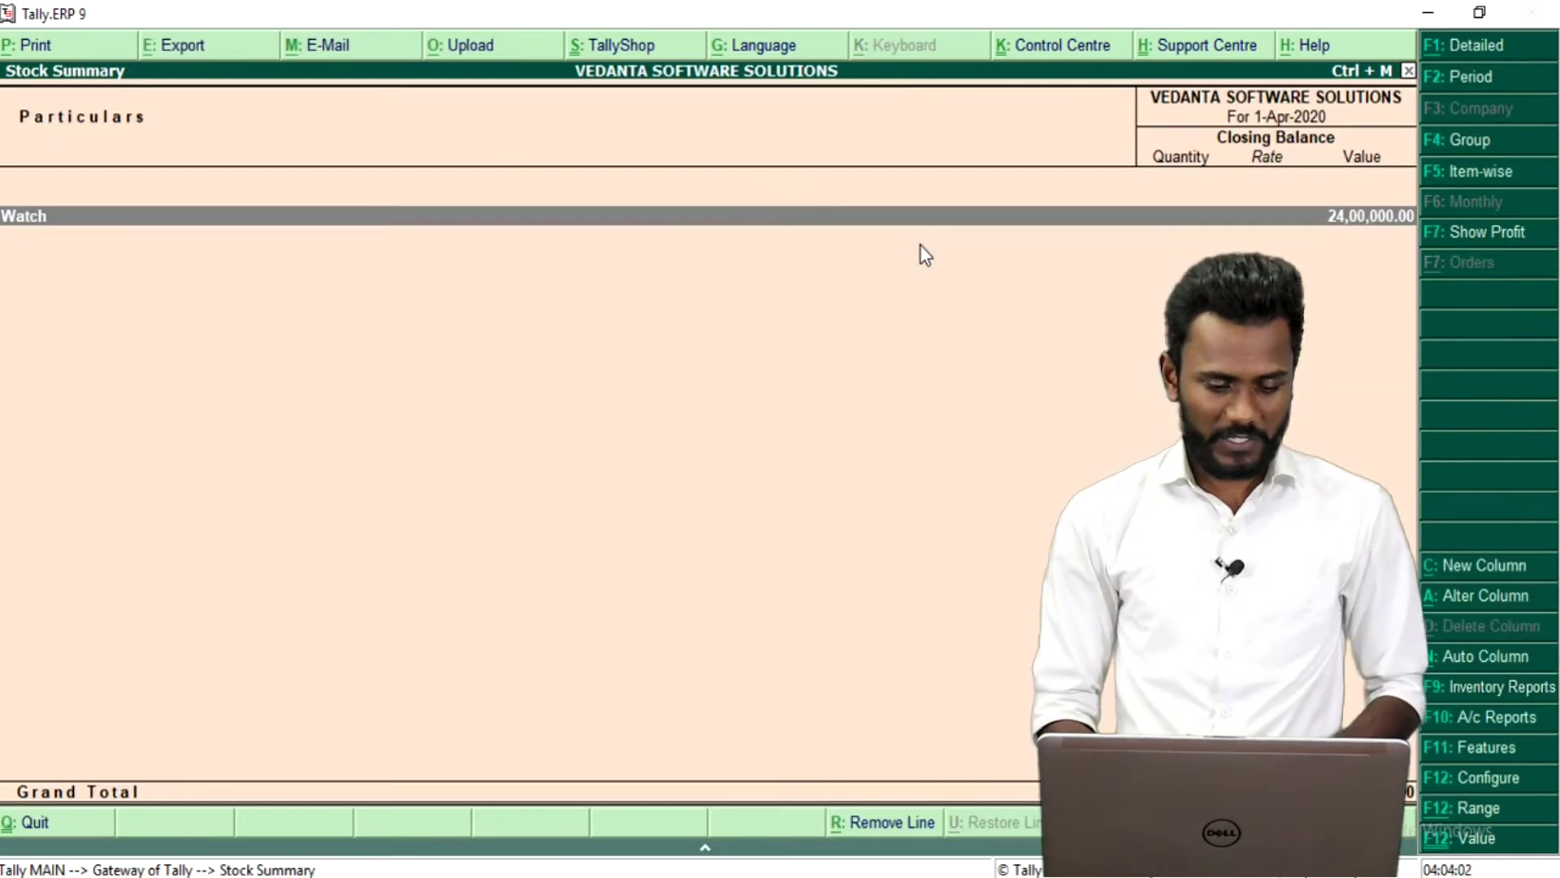
key(Return)
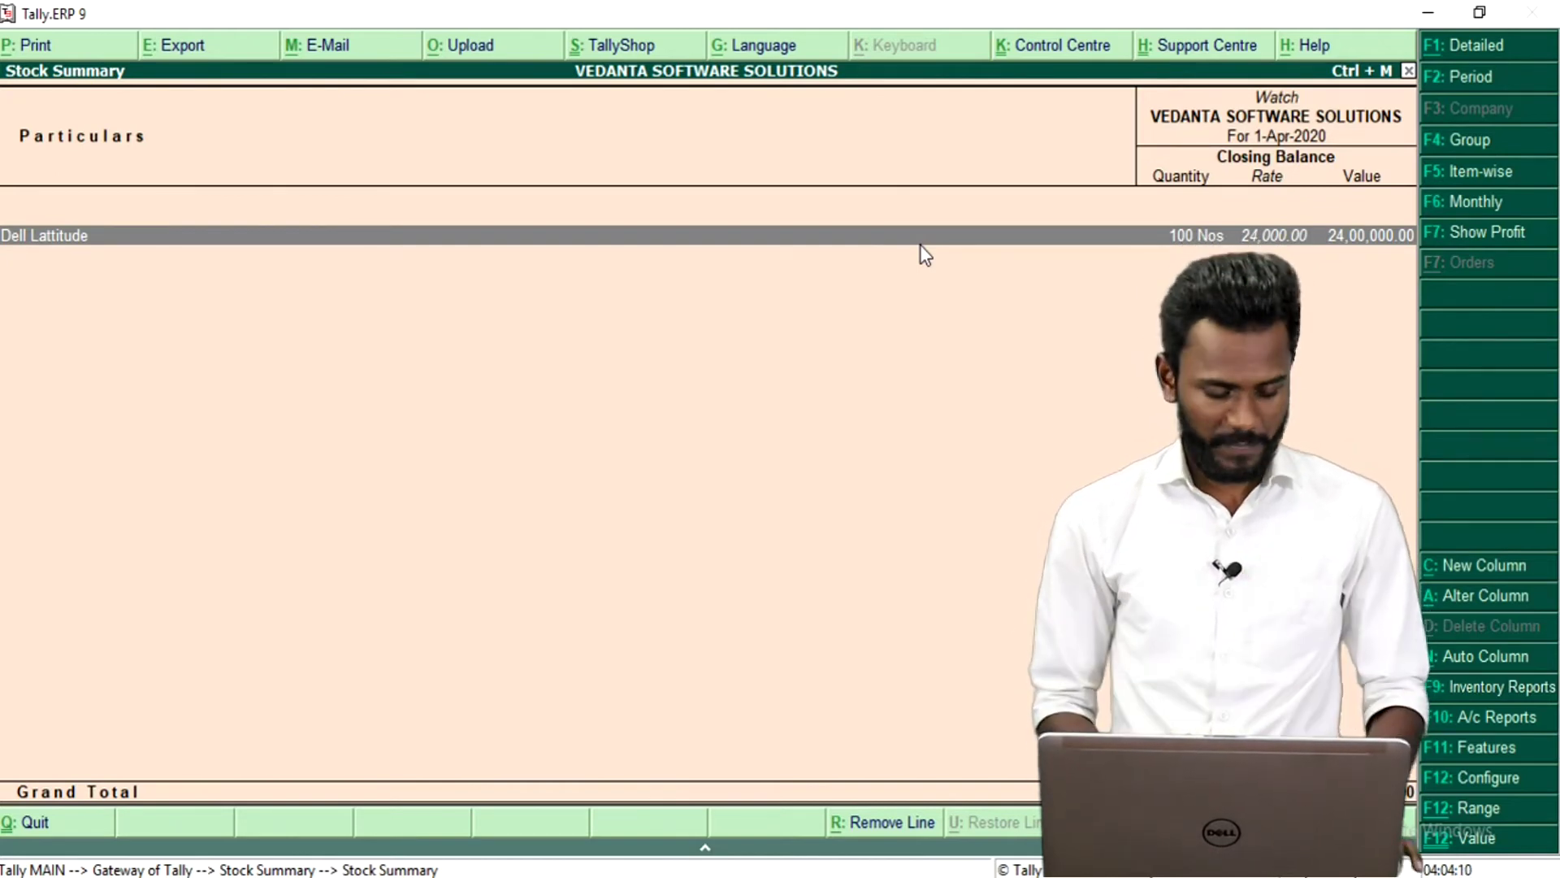
key(Escape)
key(Escape)
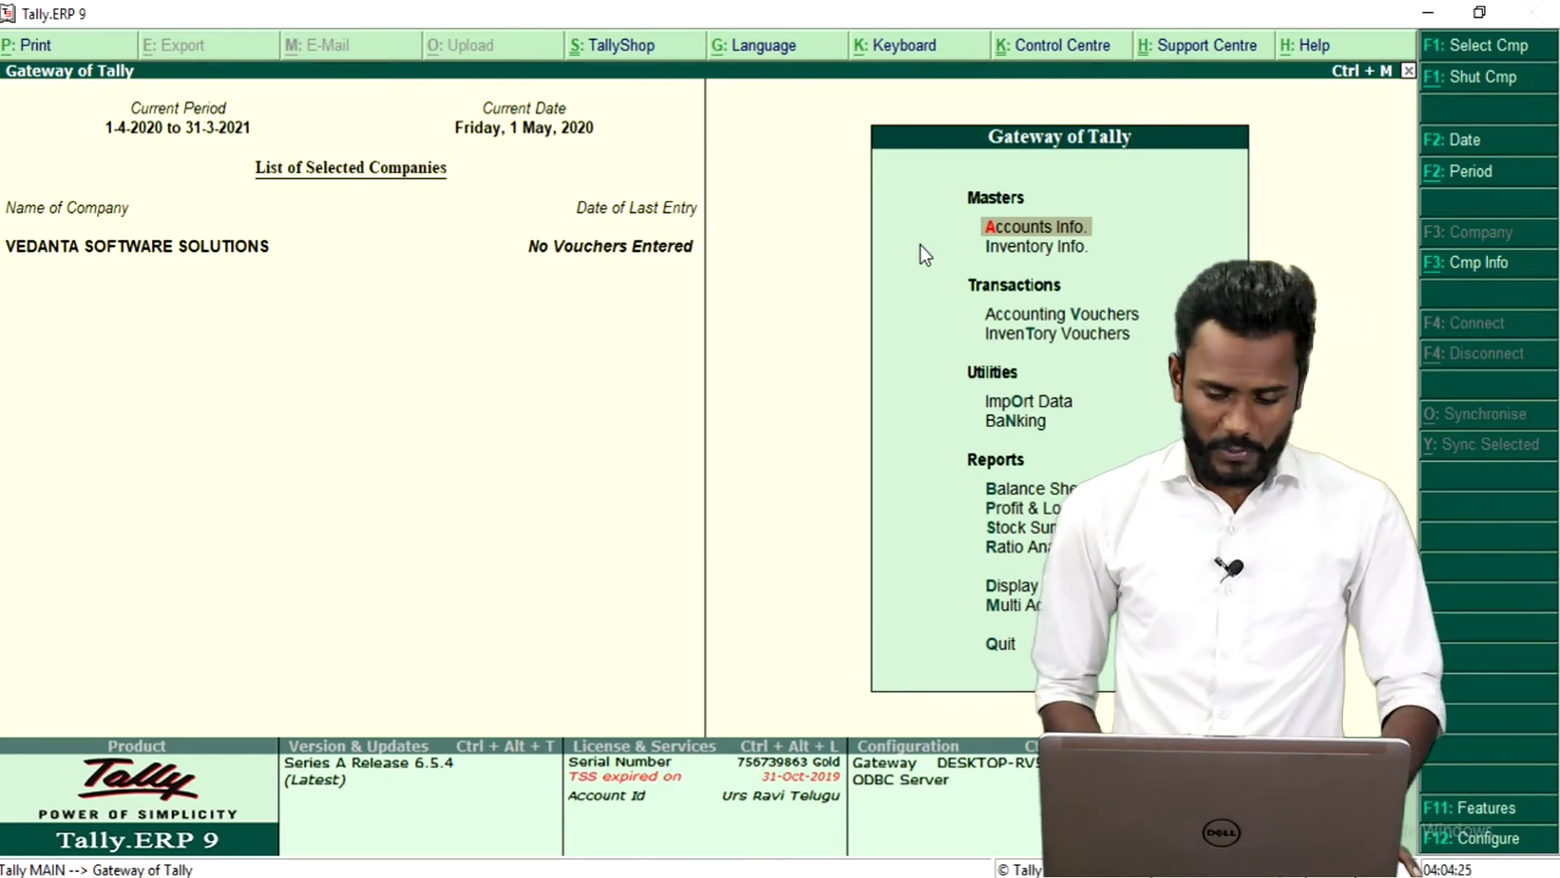
Step: Set purchase order processing and sales order processing to Yes in F11 Inventory Features and save
key(F11)
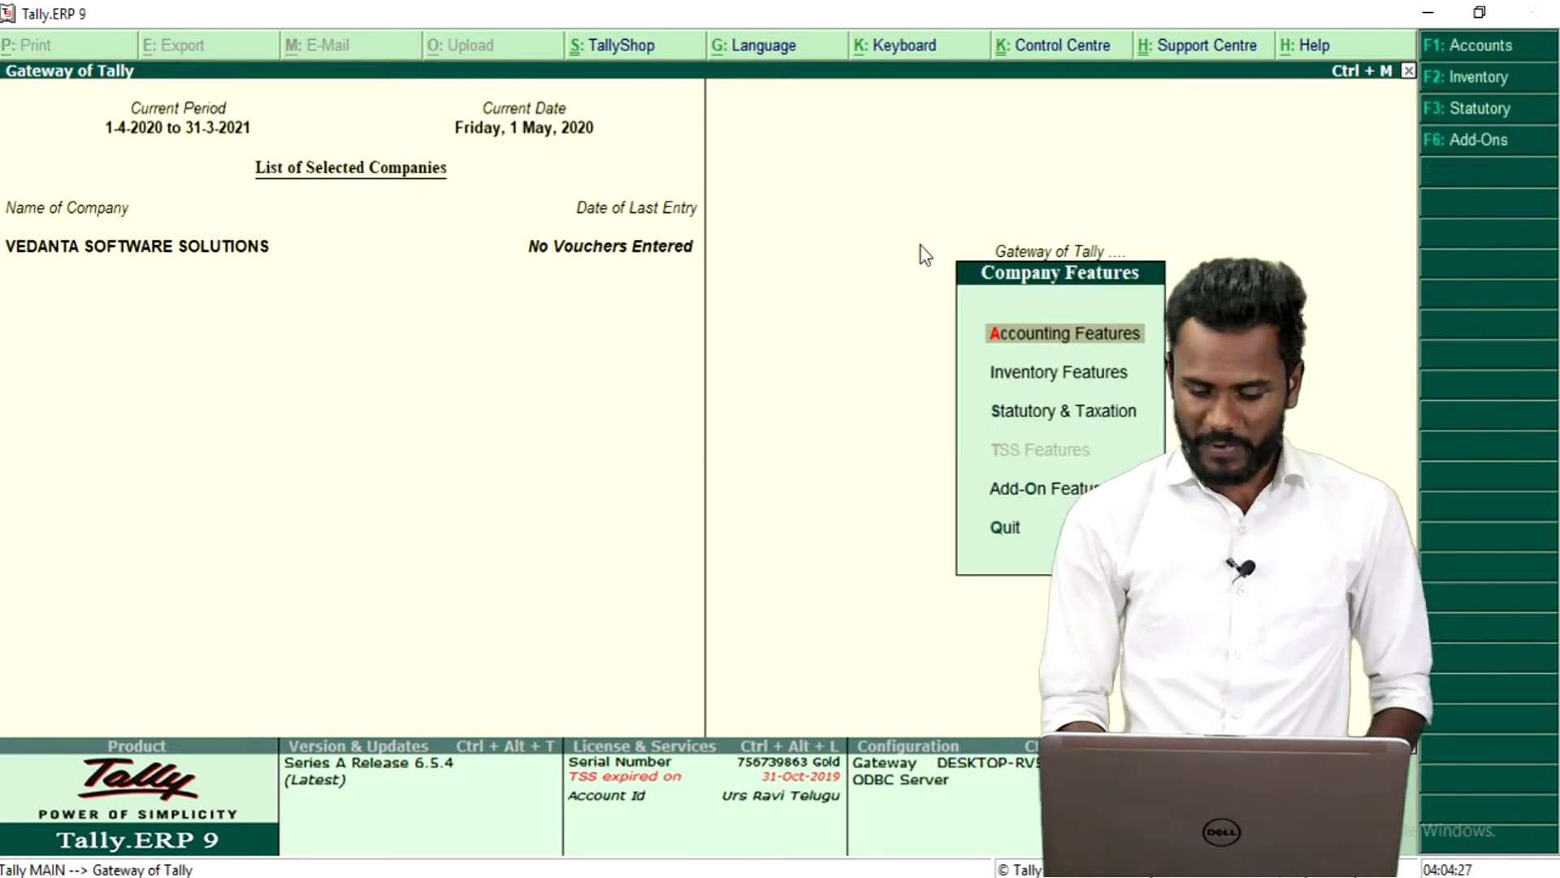
key(Down)
key(Return)
key(Return)
key(Return)
key(Return)
key(Return)
key(Return)
key(Return)
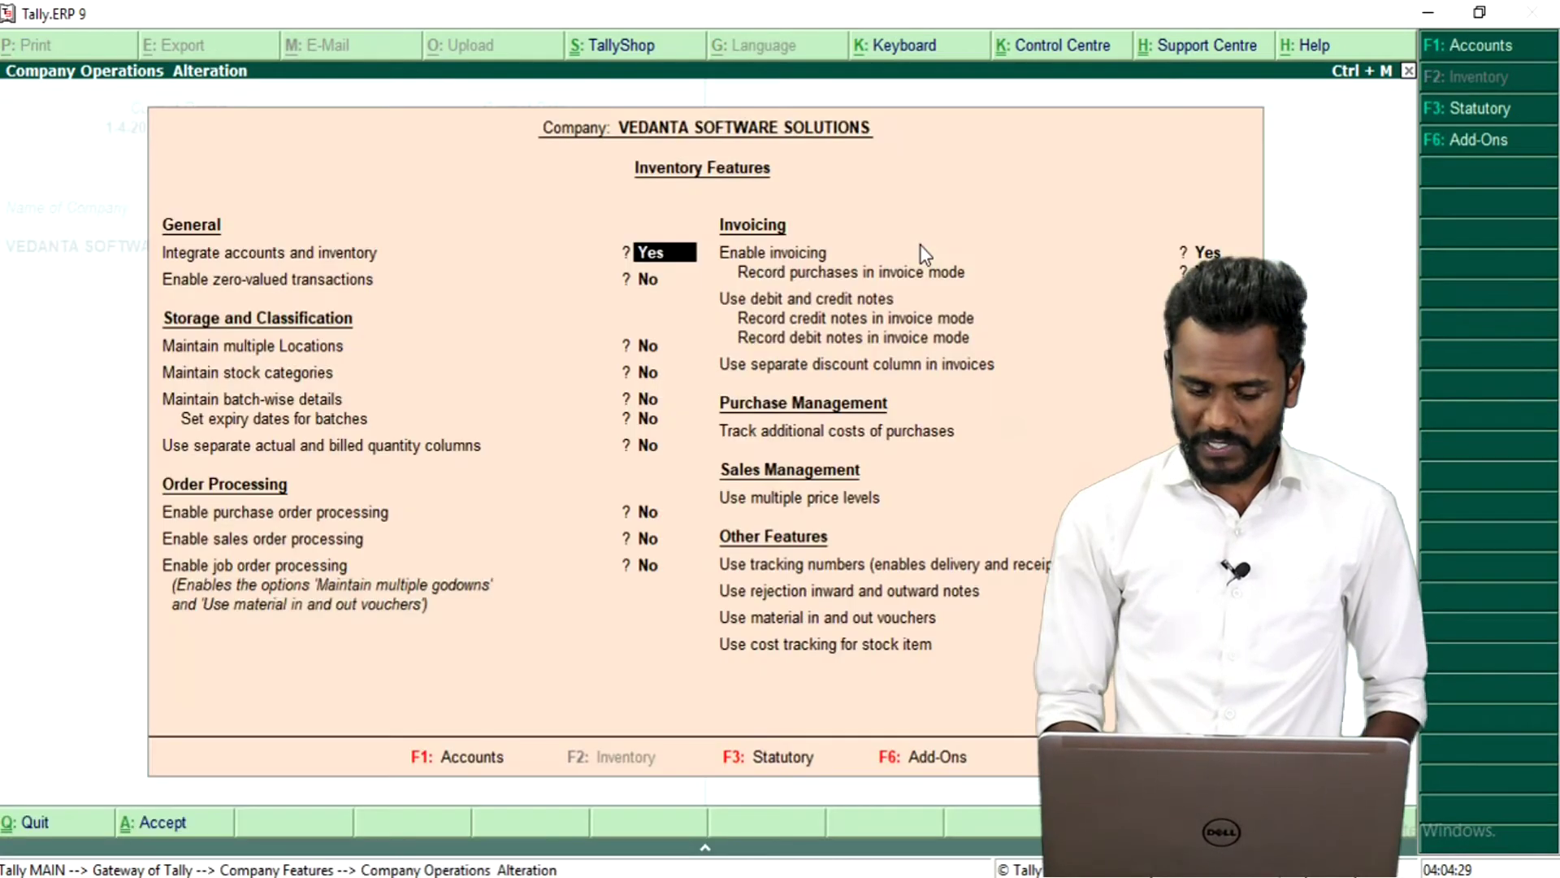
text(YES)
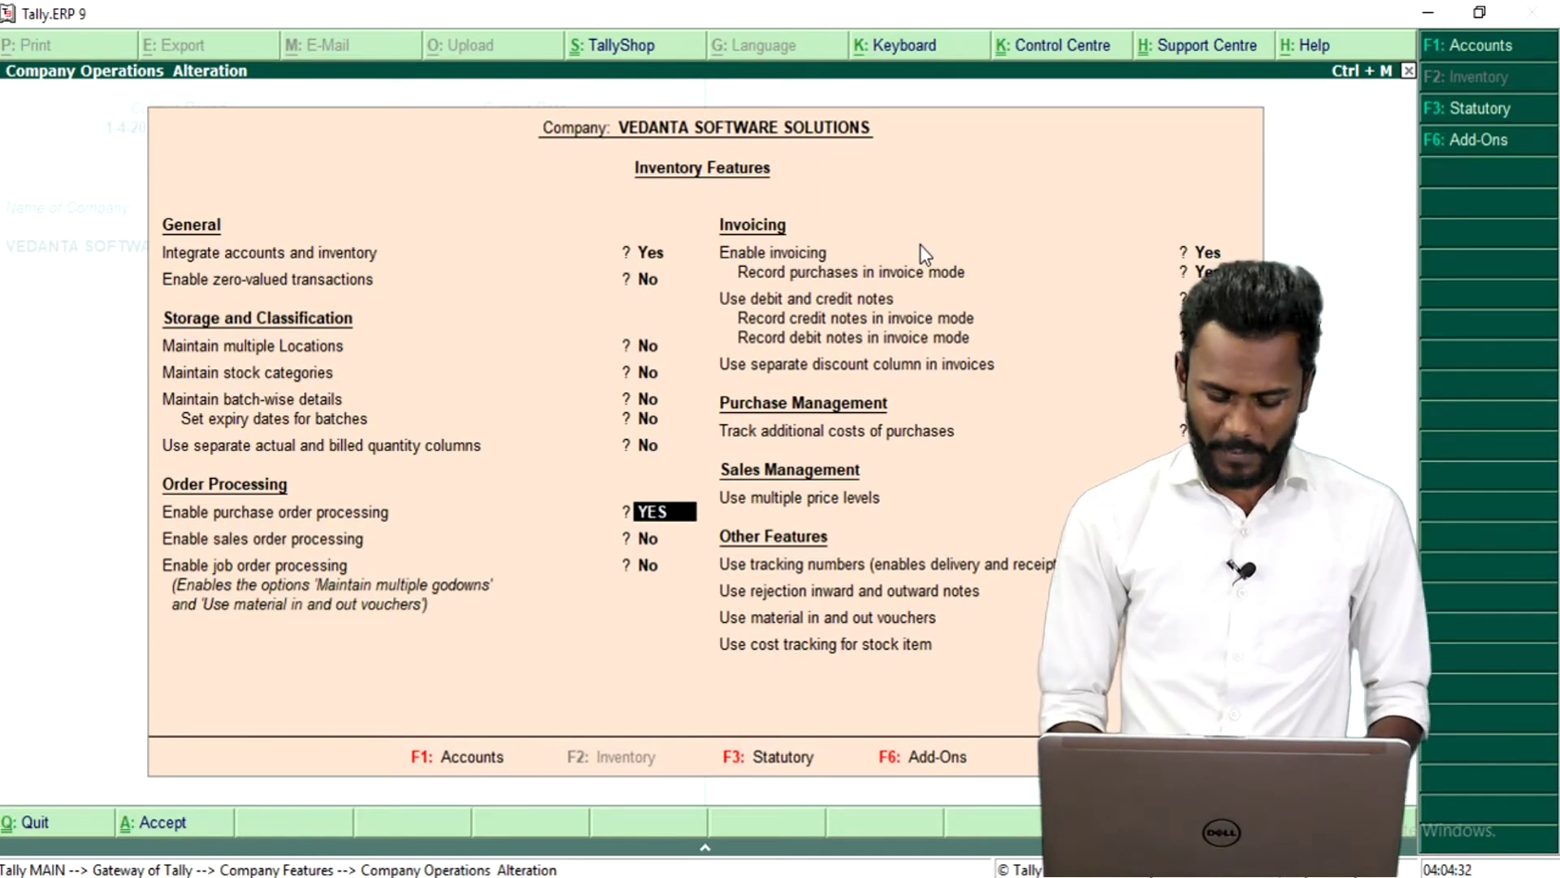
key(Return)
text(Y)
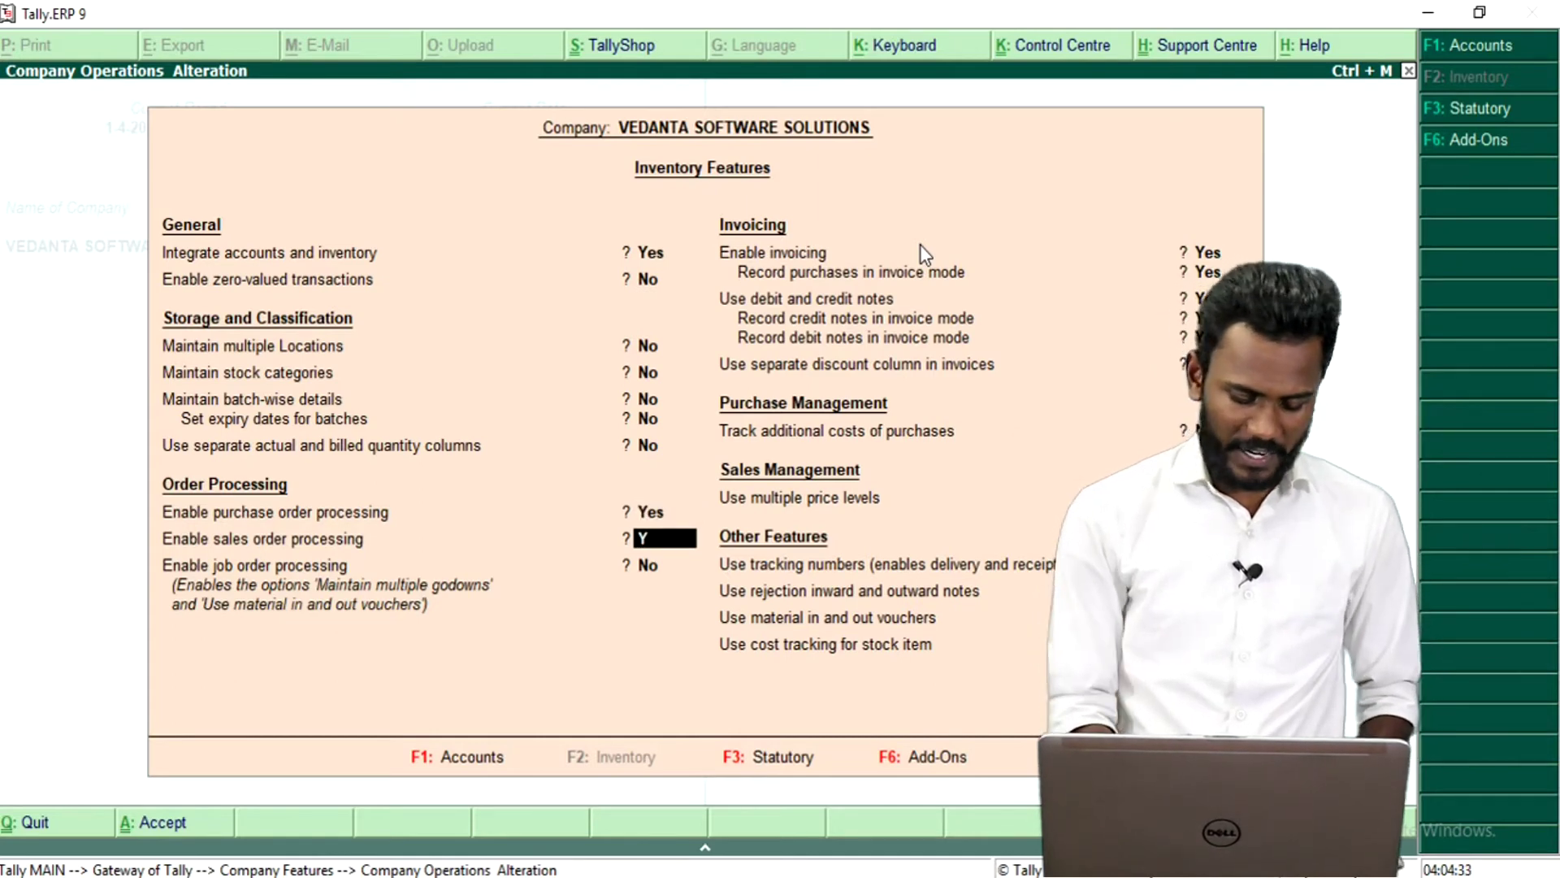
text(ES)
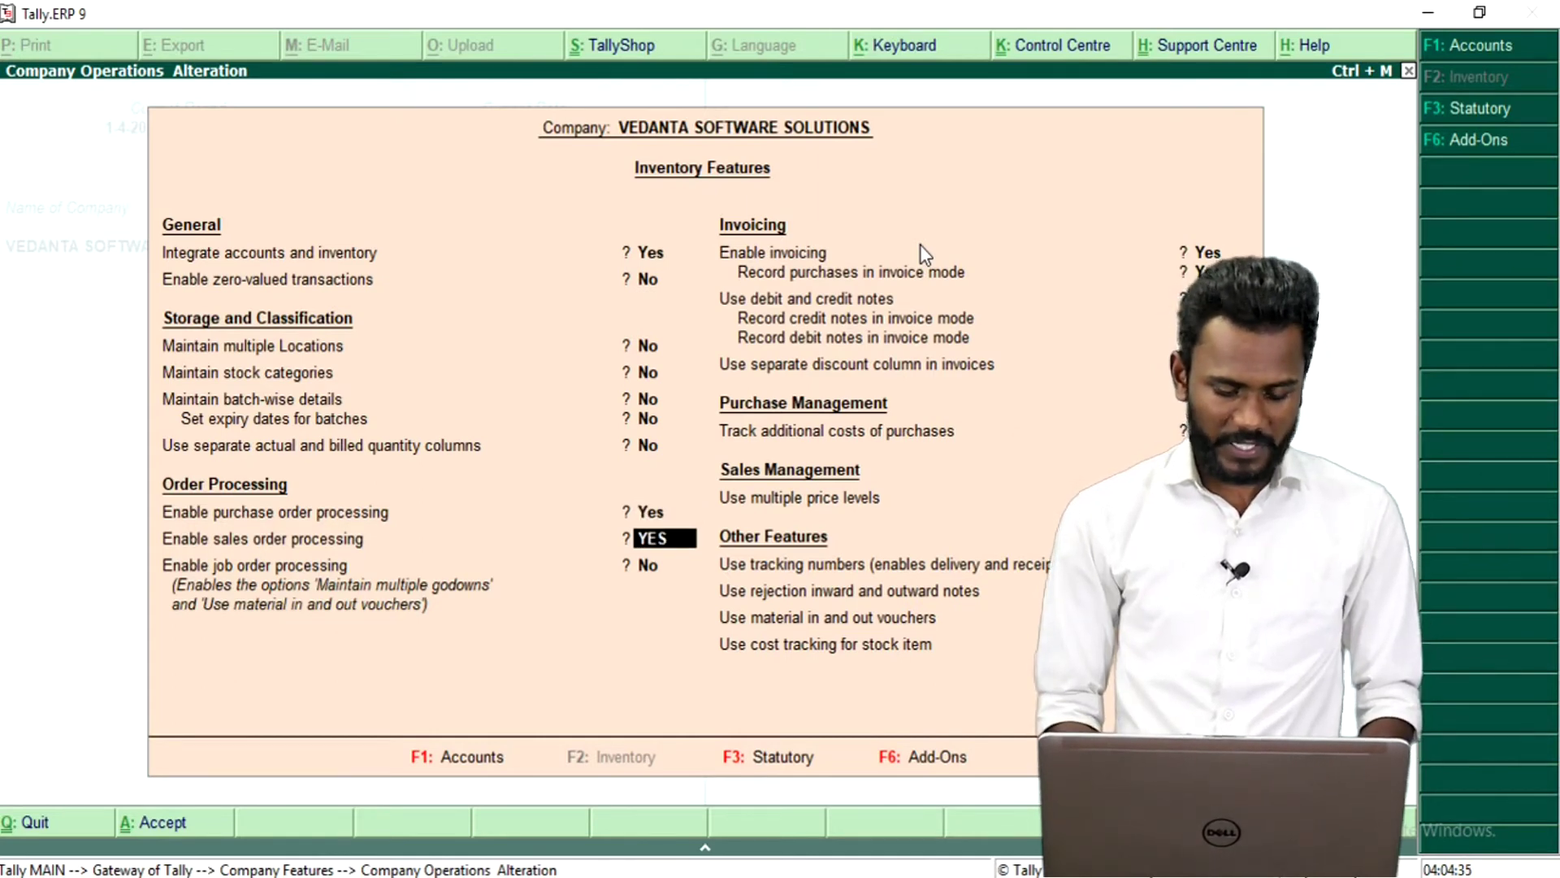
key(Return)
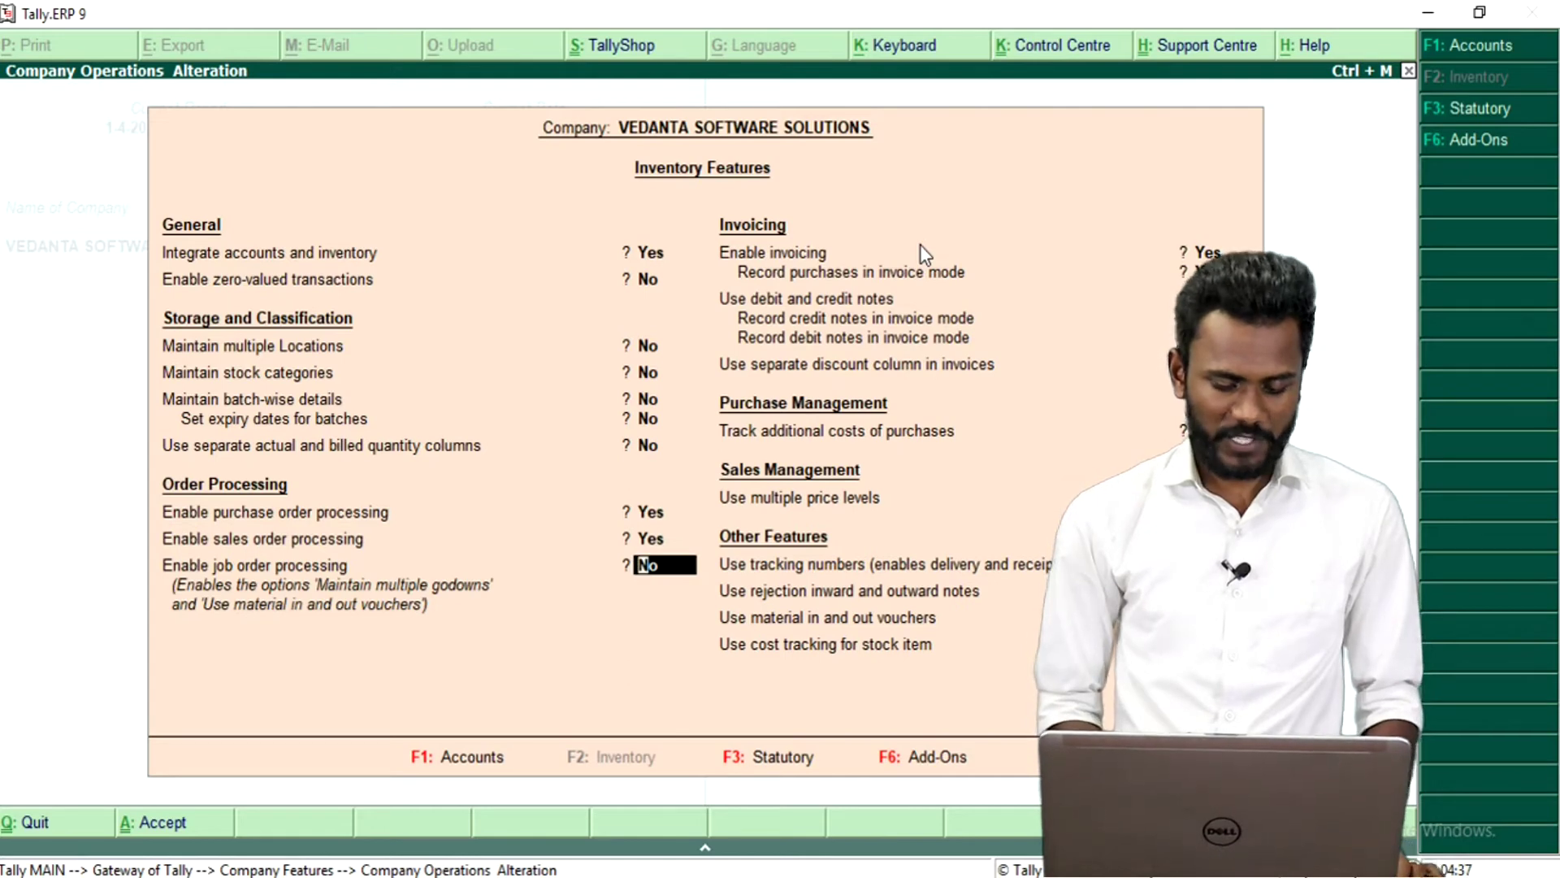
key(ctrl+a)
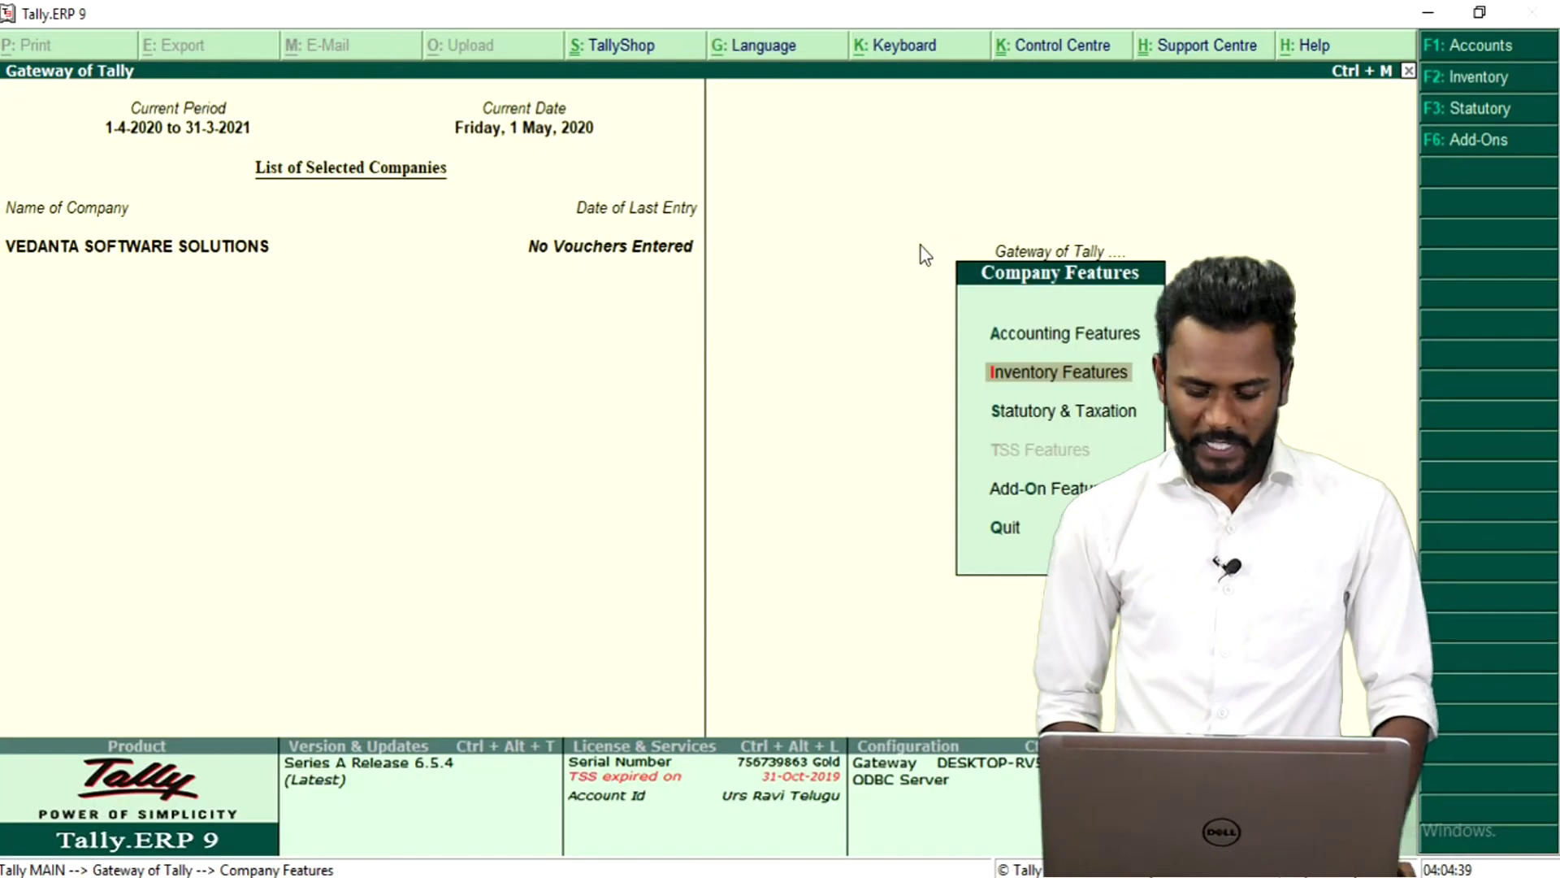
key(Escape)
key(Down)
key(Down)
Step: Switch voucher entry to the Sales type and a Sales Order, No. 1 dated 1-May-2020
key(Return)
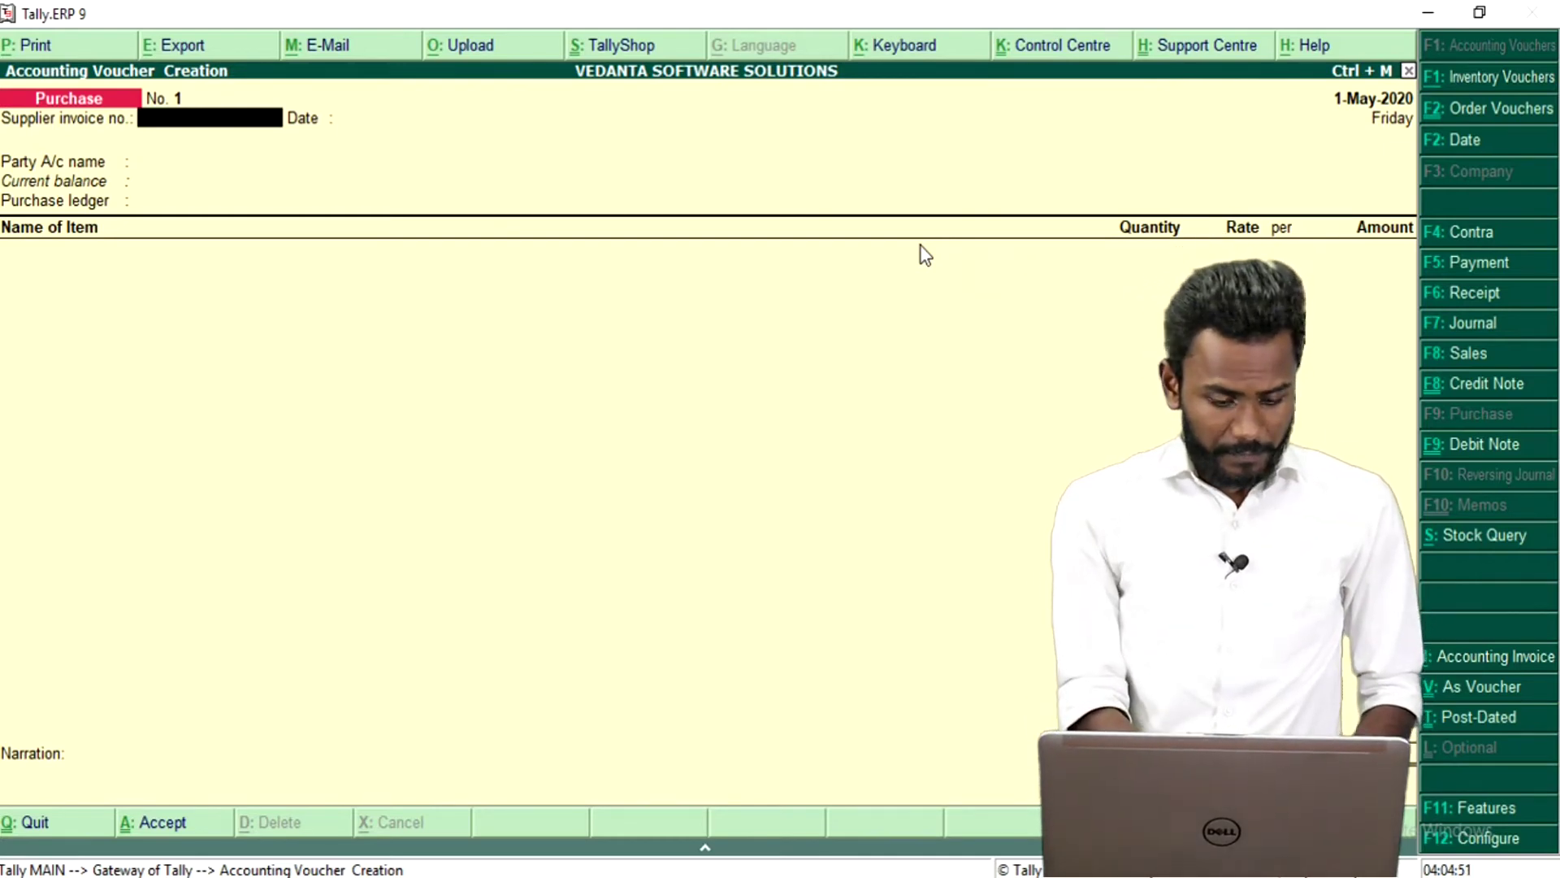
key(alt+F5)
key(F4)
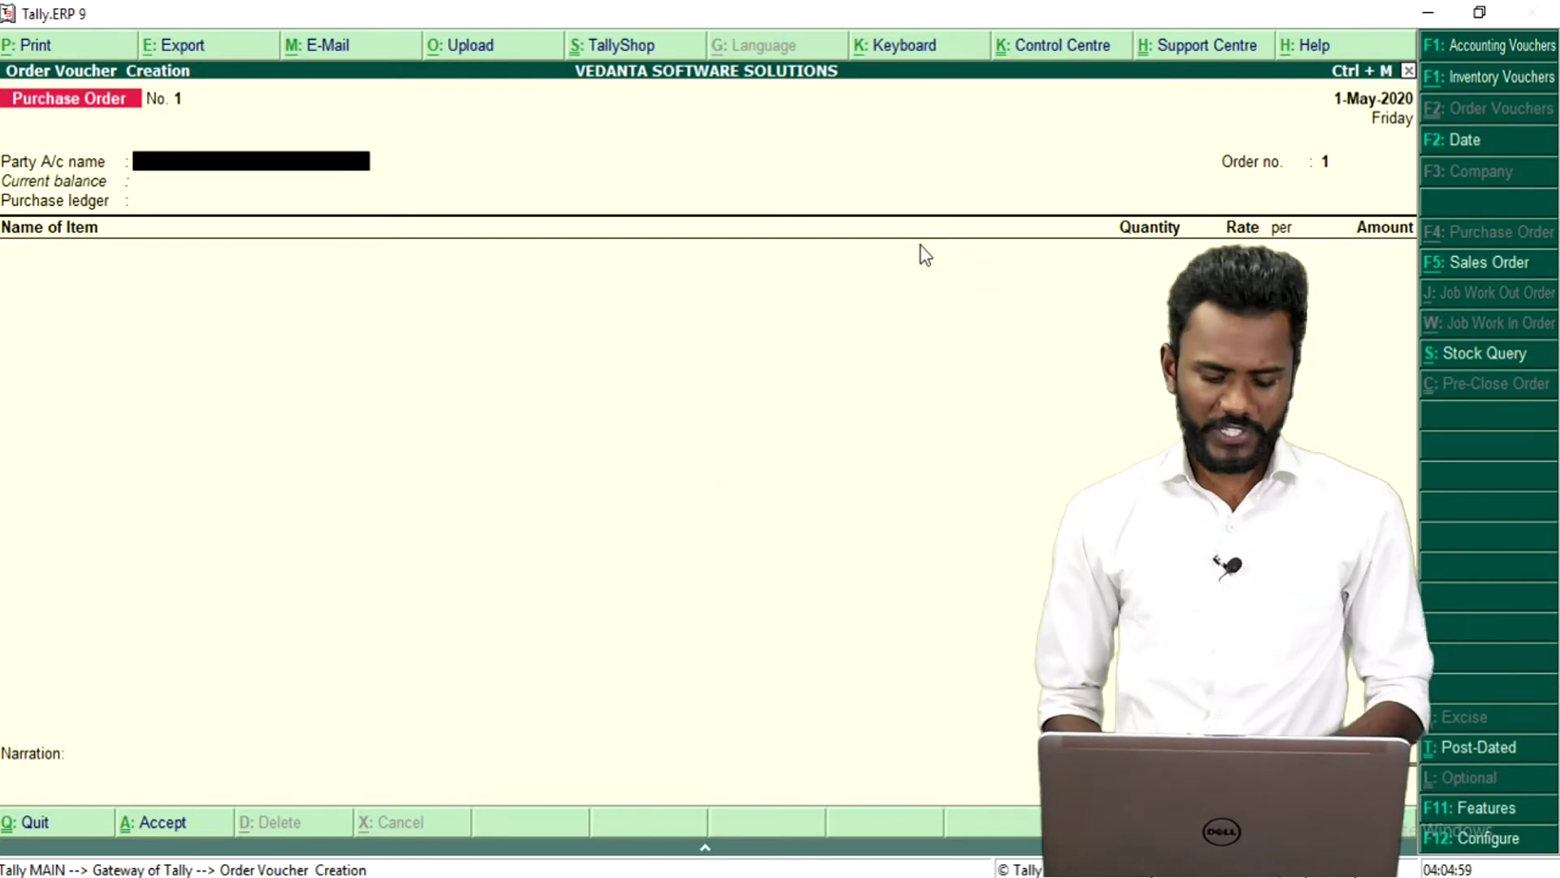
key(F8)
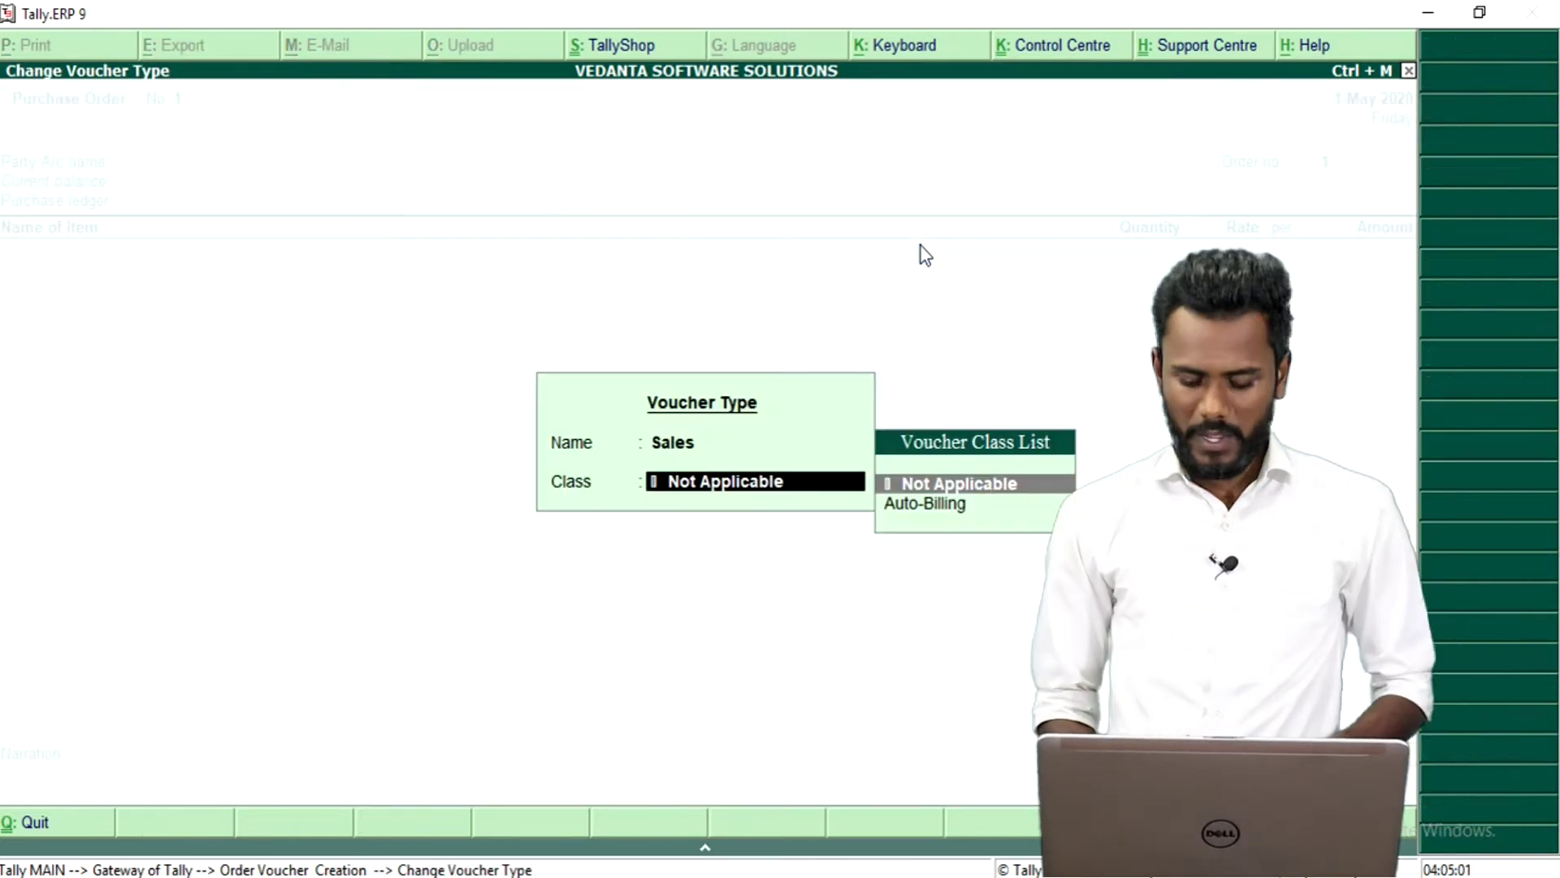
key(Return)
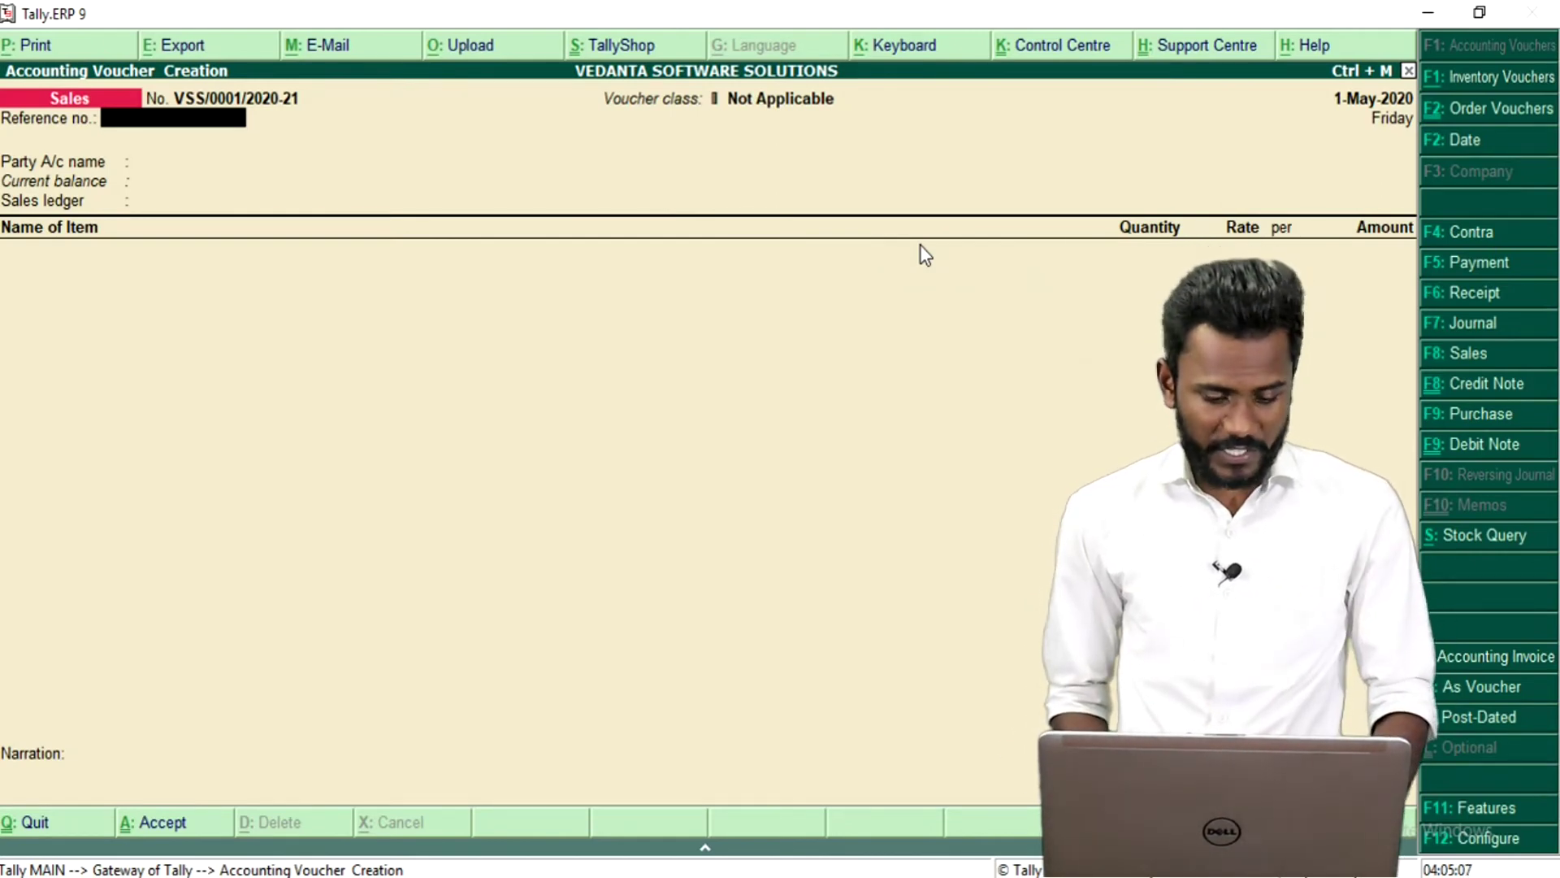
key(alt+F5)
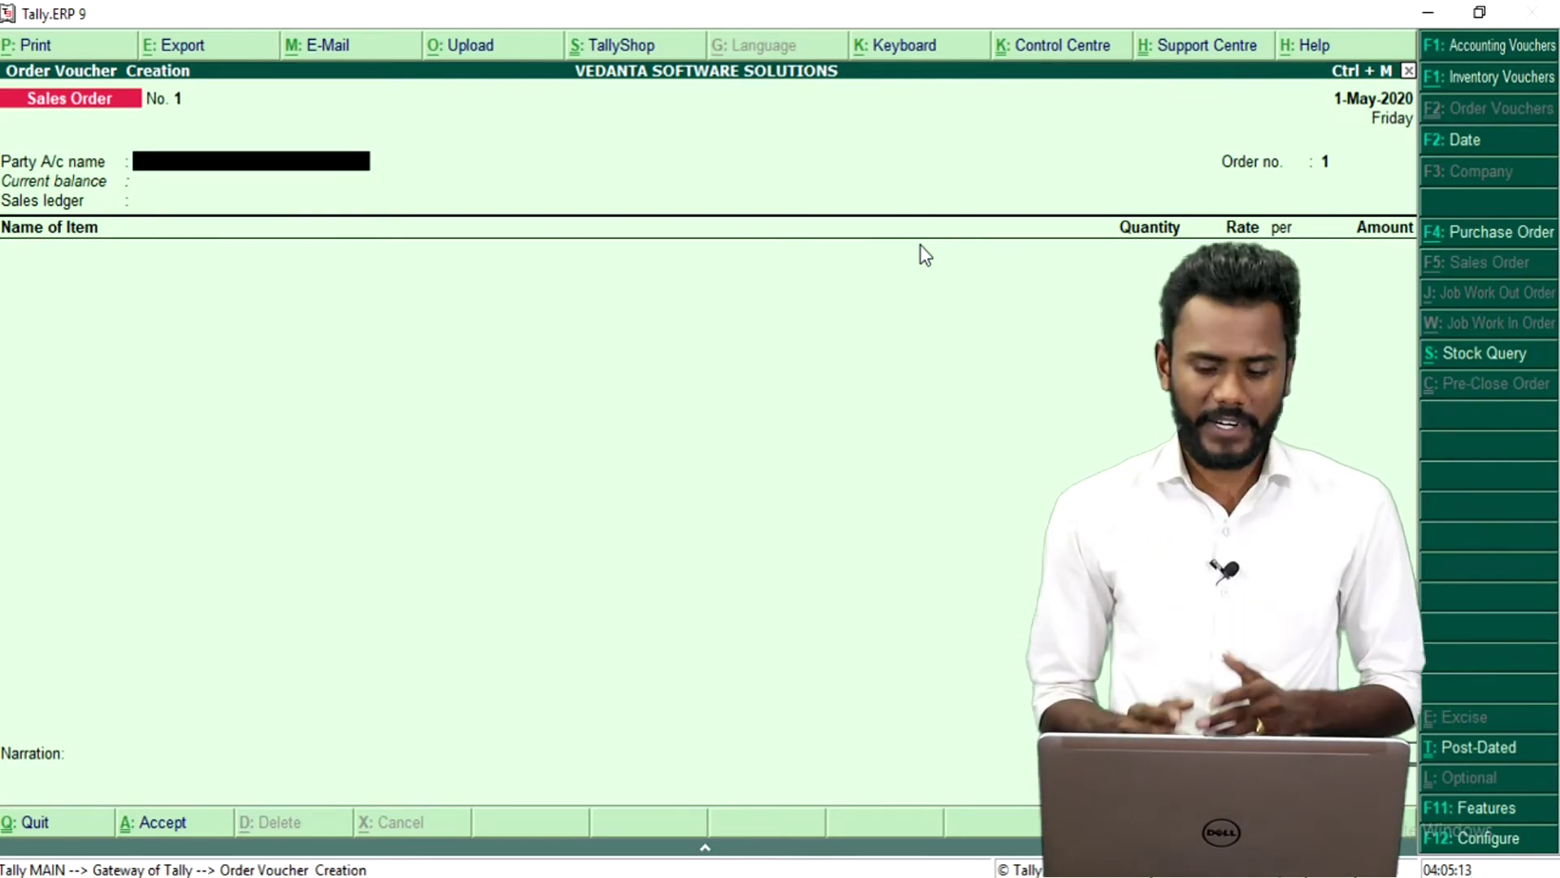
key(Return)
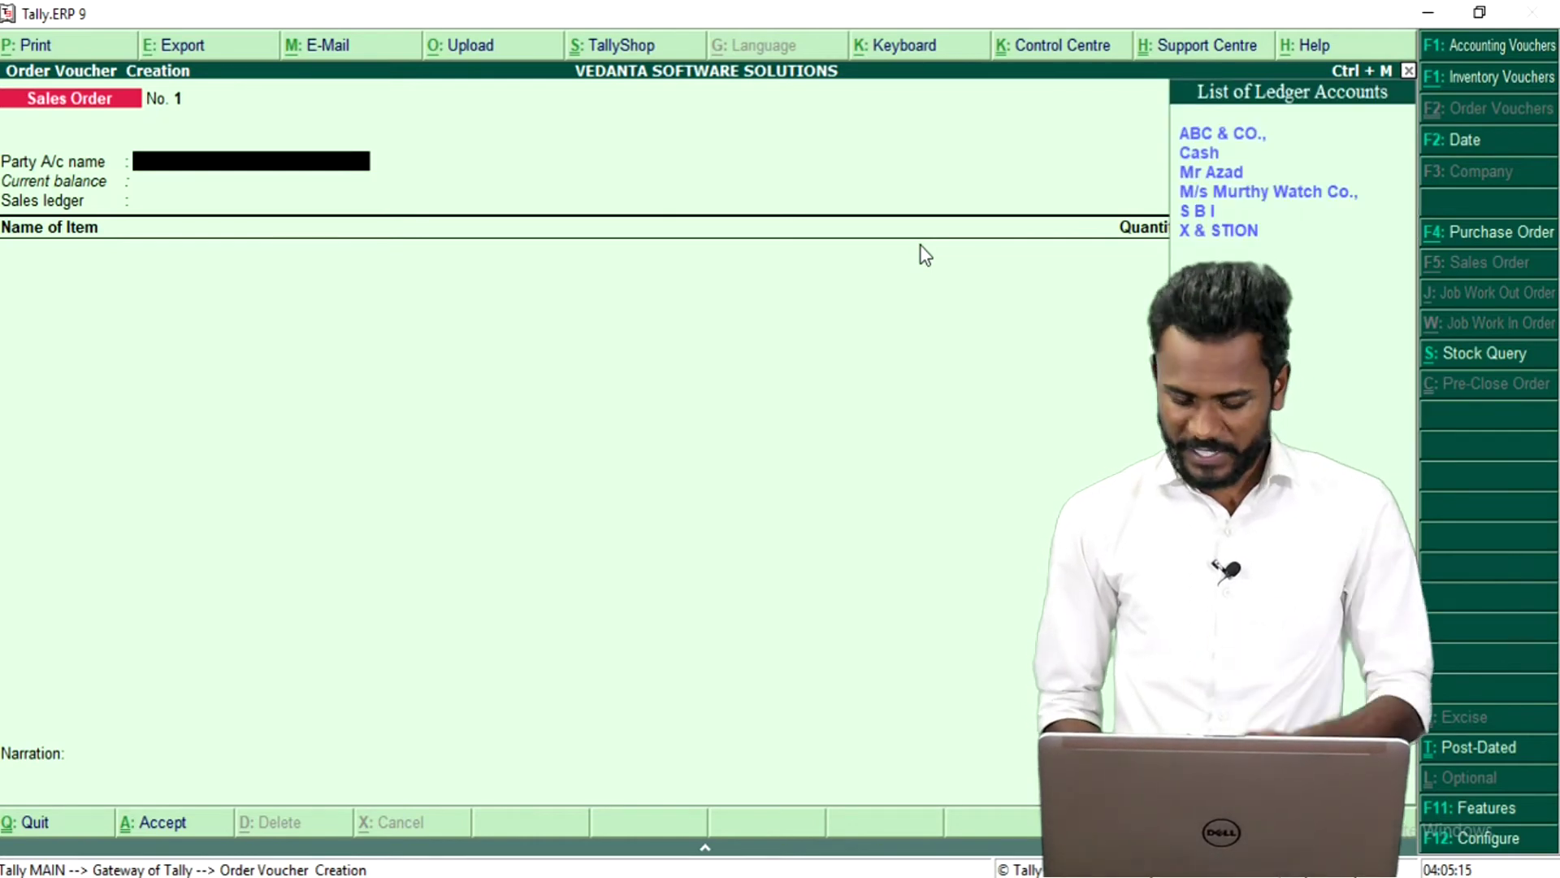
Step: Select the customer as party, enter order number 123 and accept Sales as the sales ledger
key(Down)
key(Down)
key(Return)
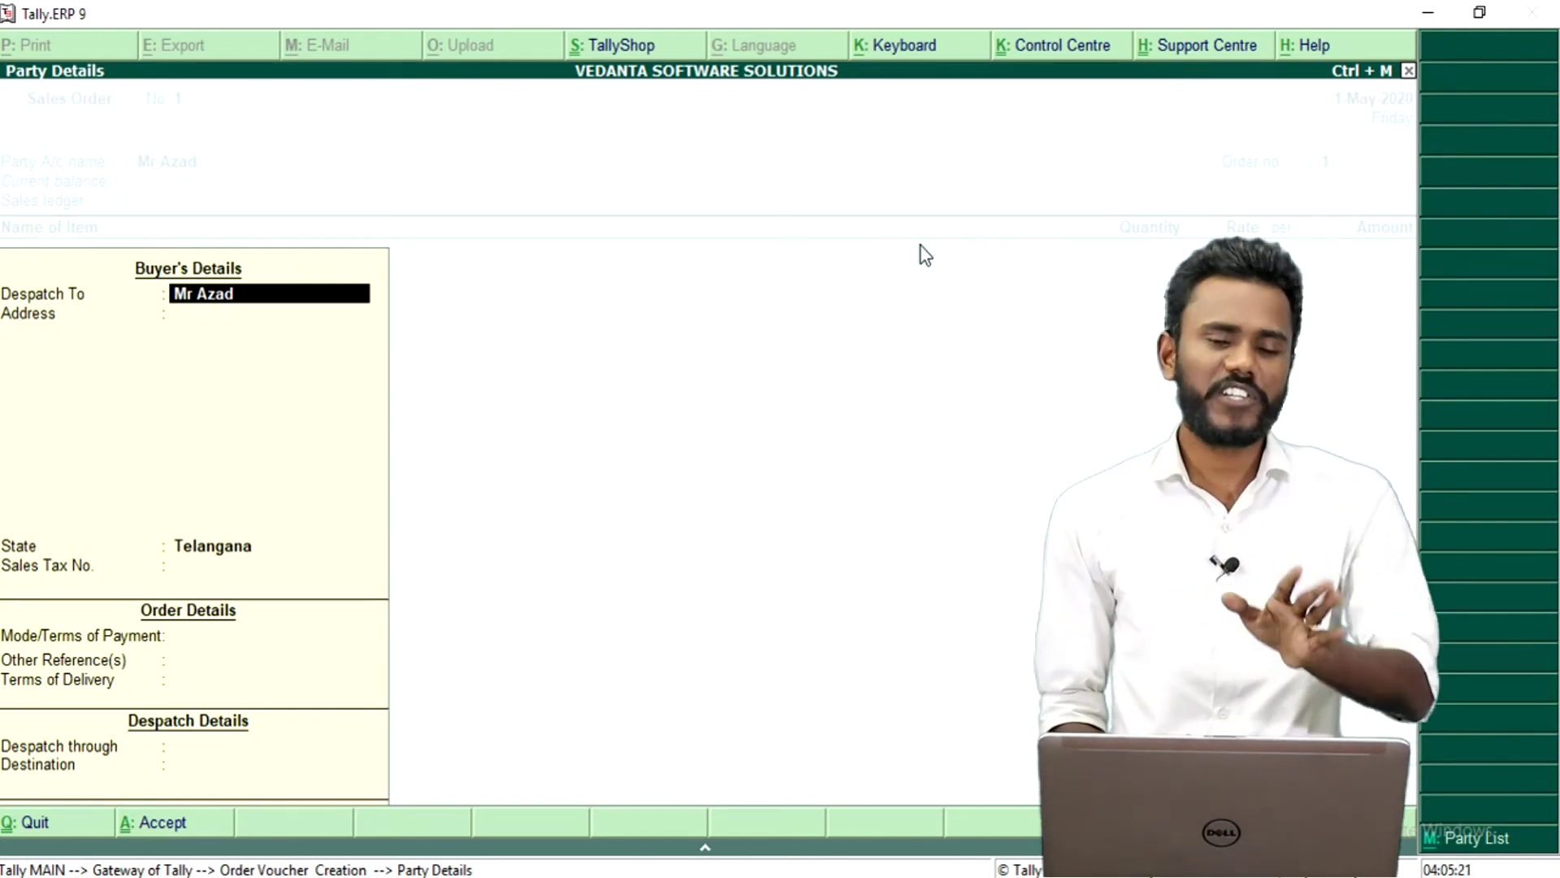
key(ctrl+a)
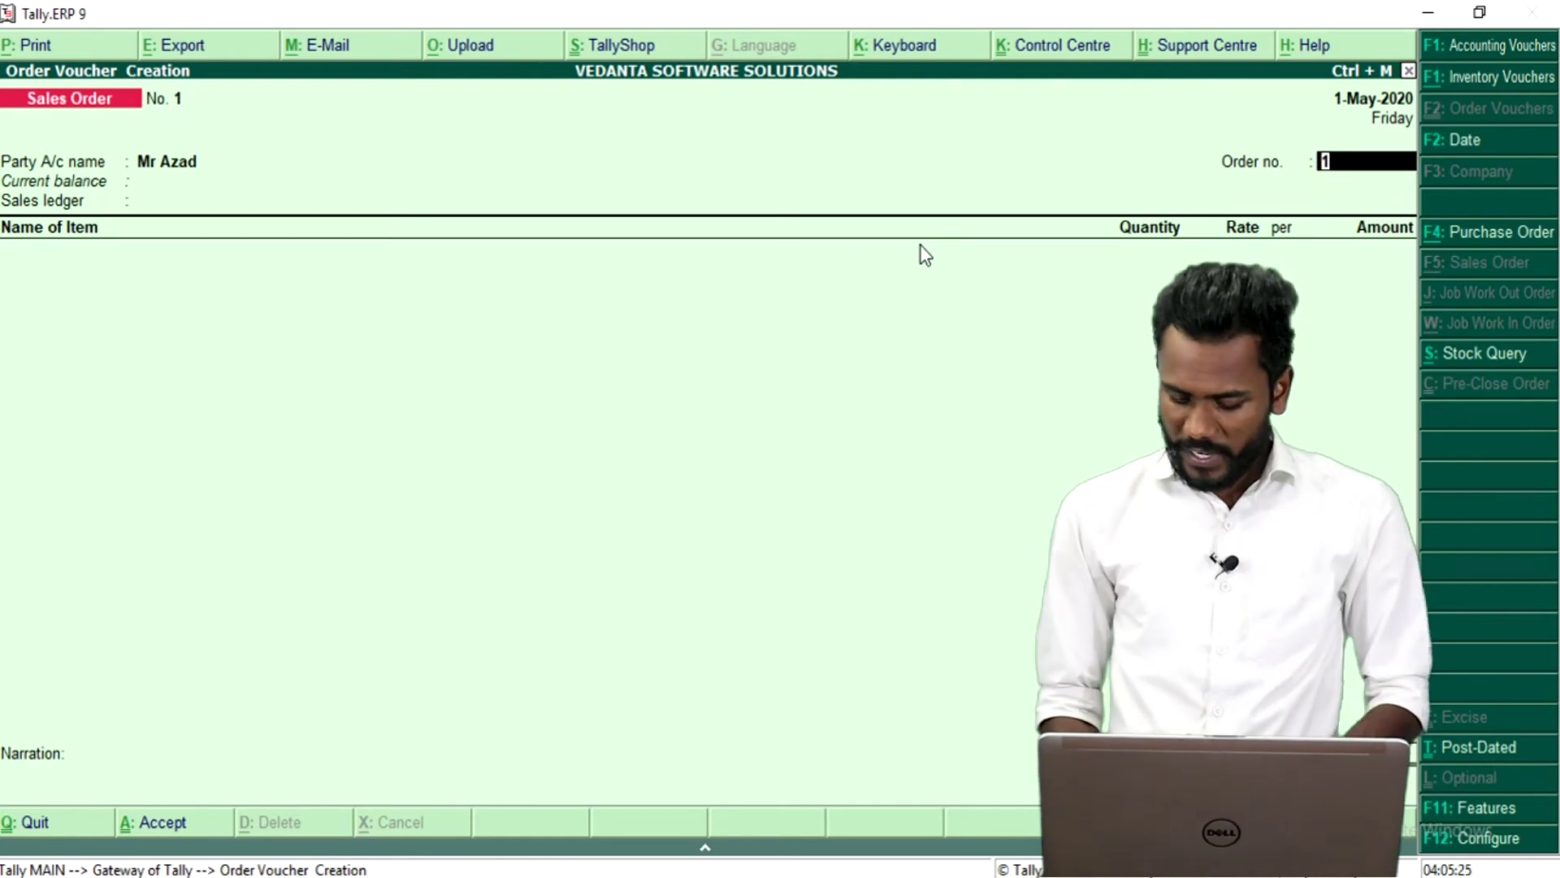
text(1223)
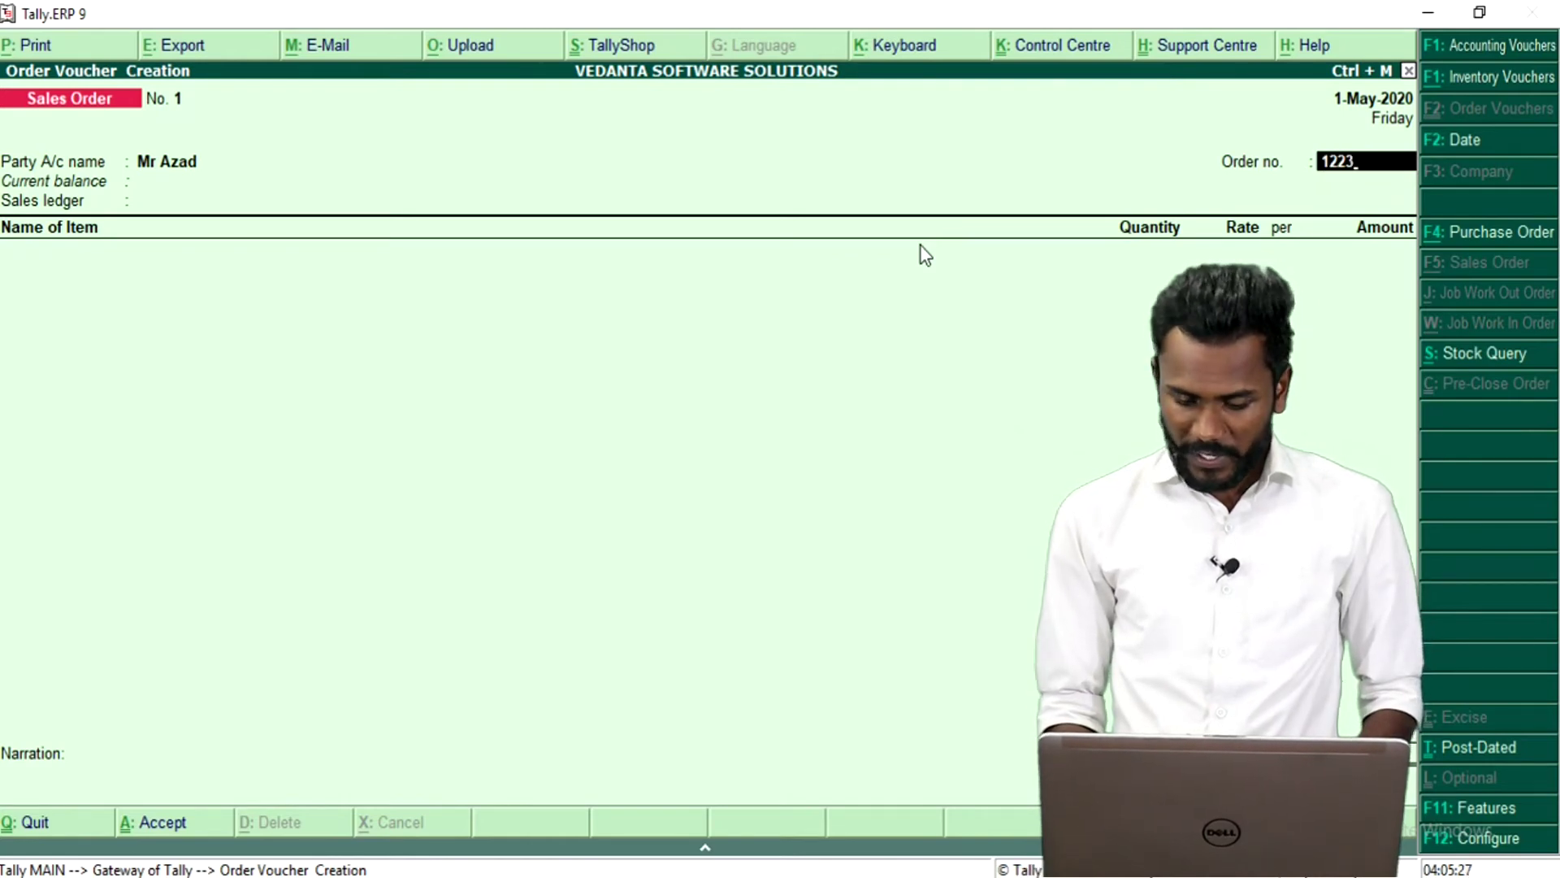
key(BackSpace)
key(BackSpace)
text(3)
key(Return)
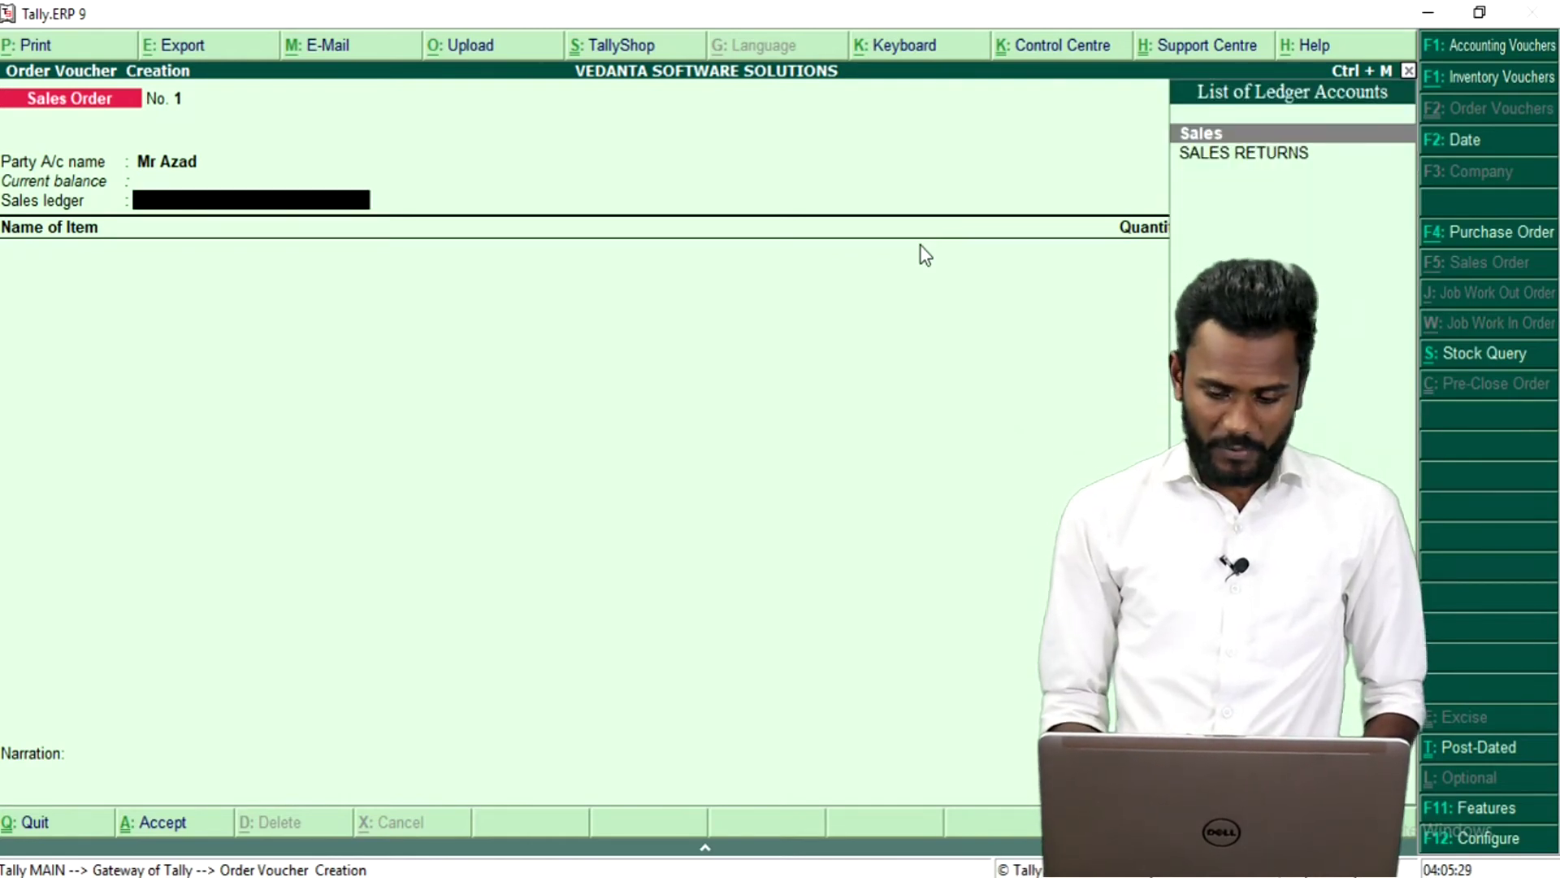
key(Return)
Step: Add Dell Lattitude due 1-May-2020: 10 Nos at 25,000, totalling 2,50,000.00
key(Down)
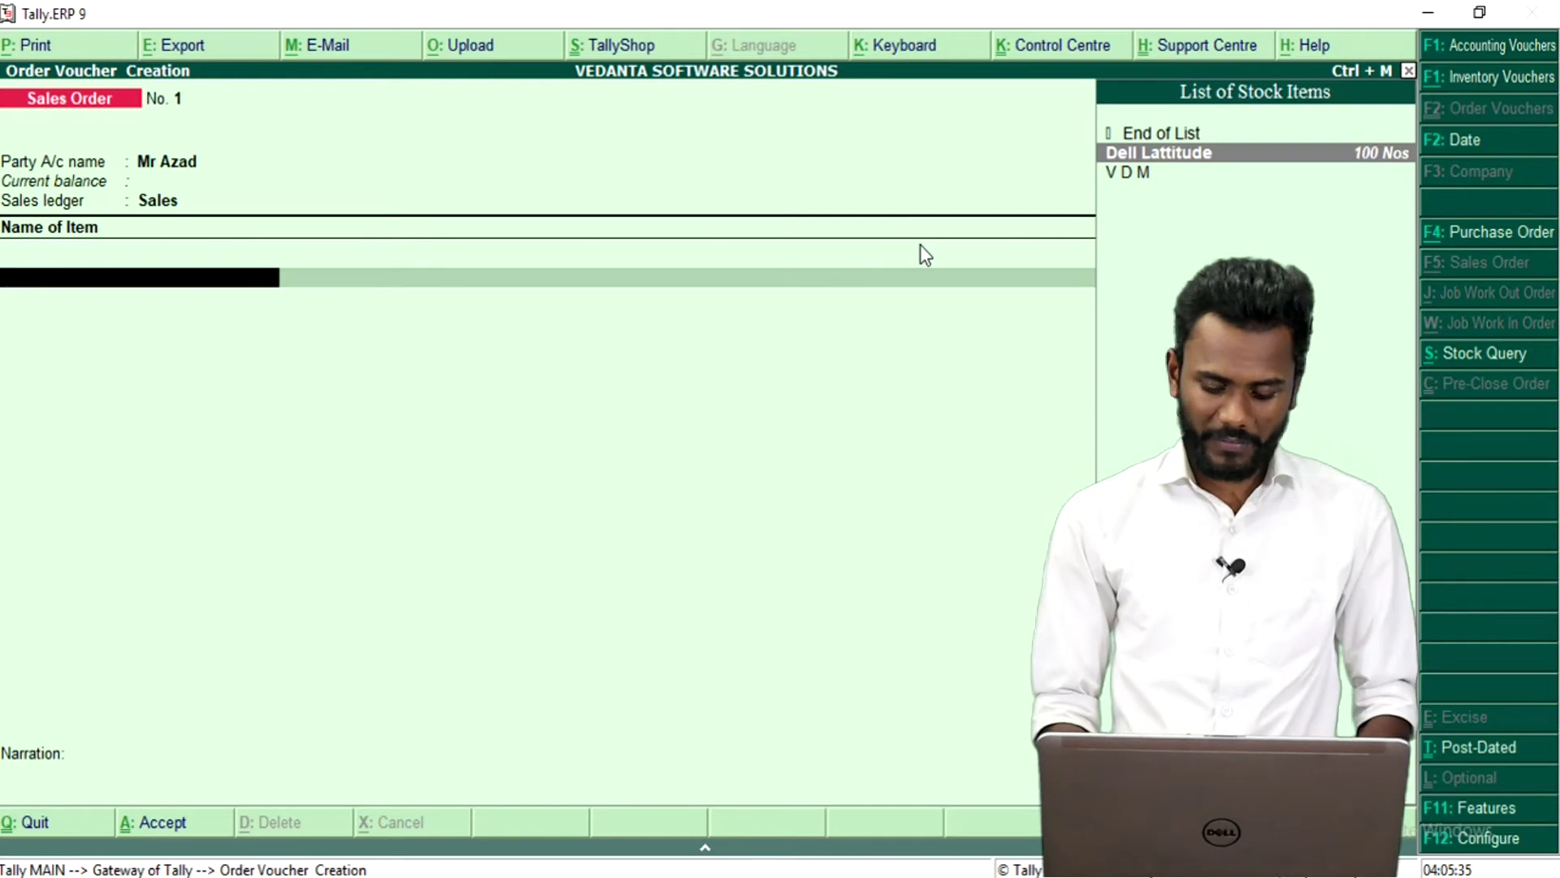
key(Return)
key(Return)
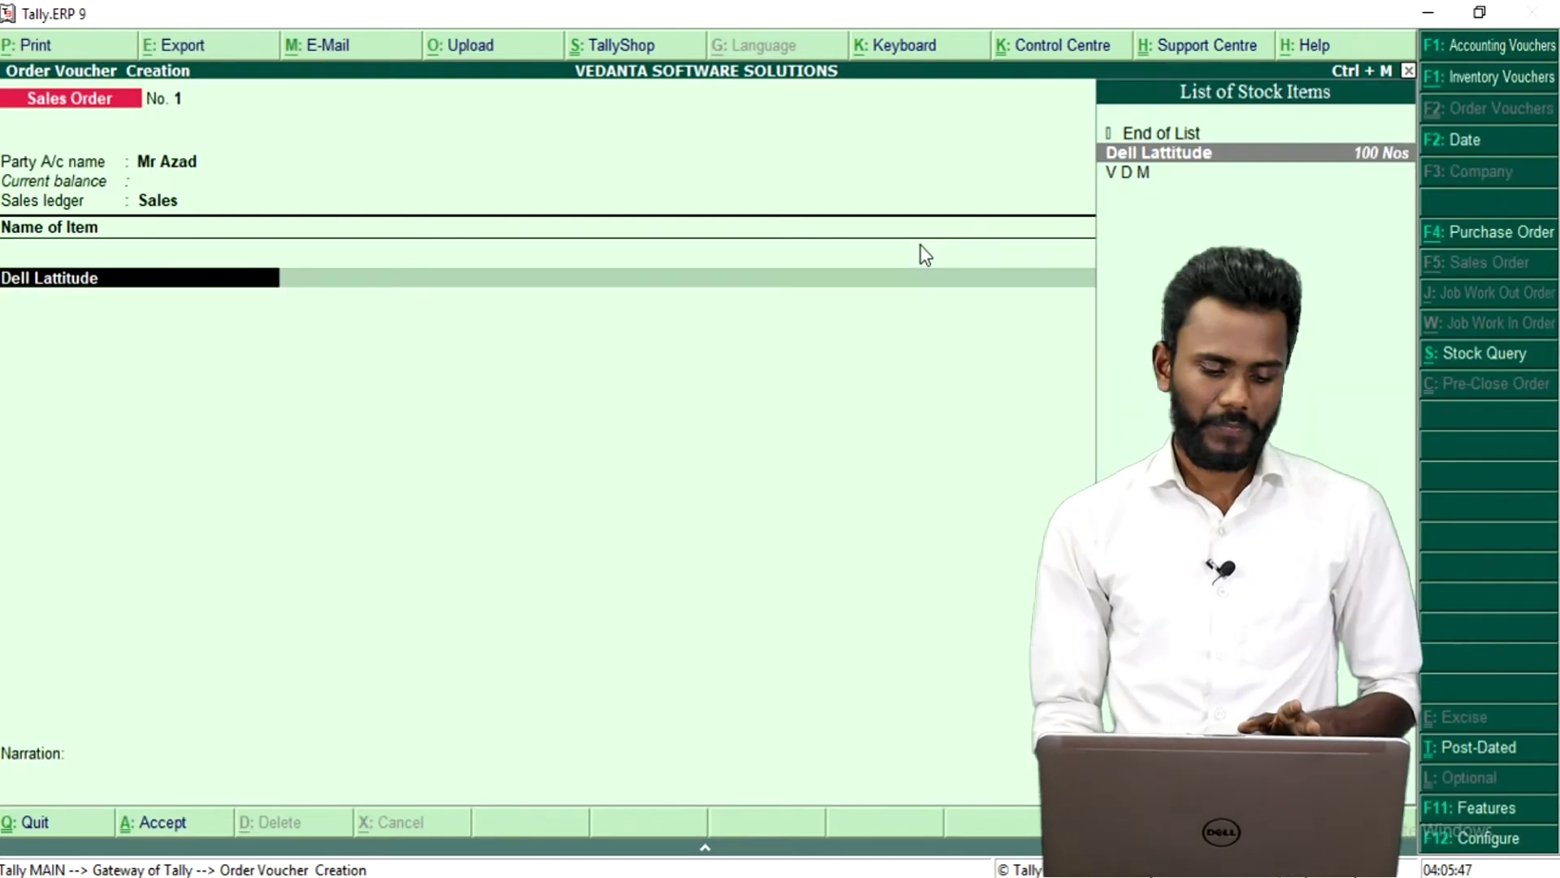
key(Return)
key(Return)
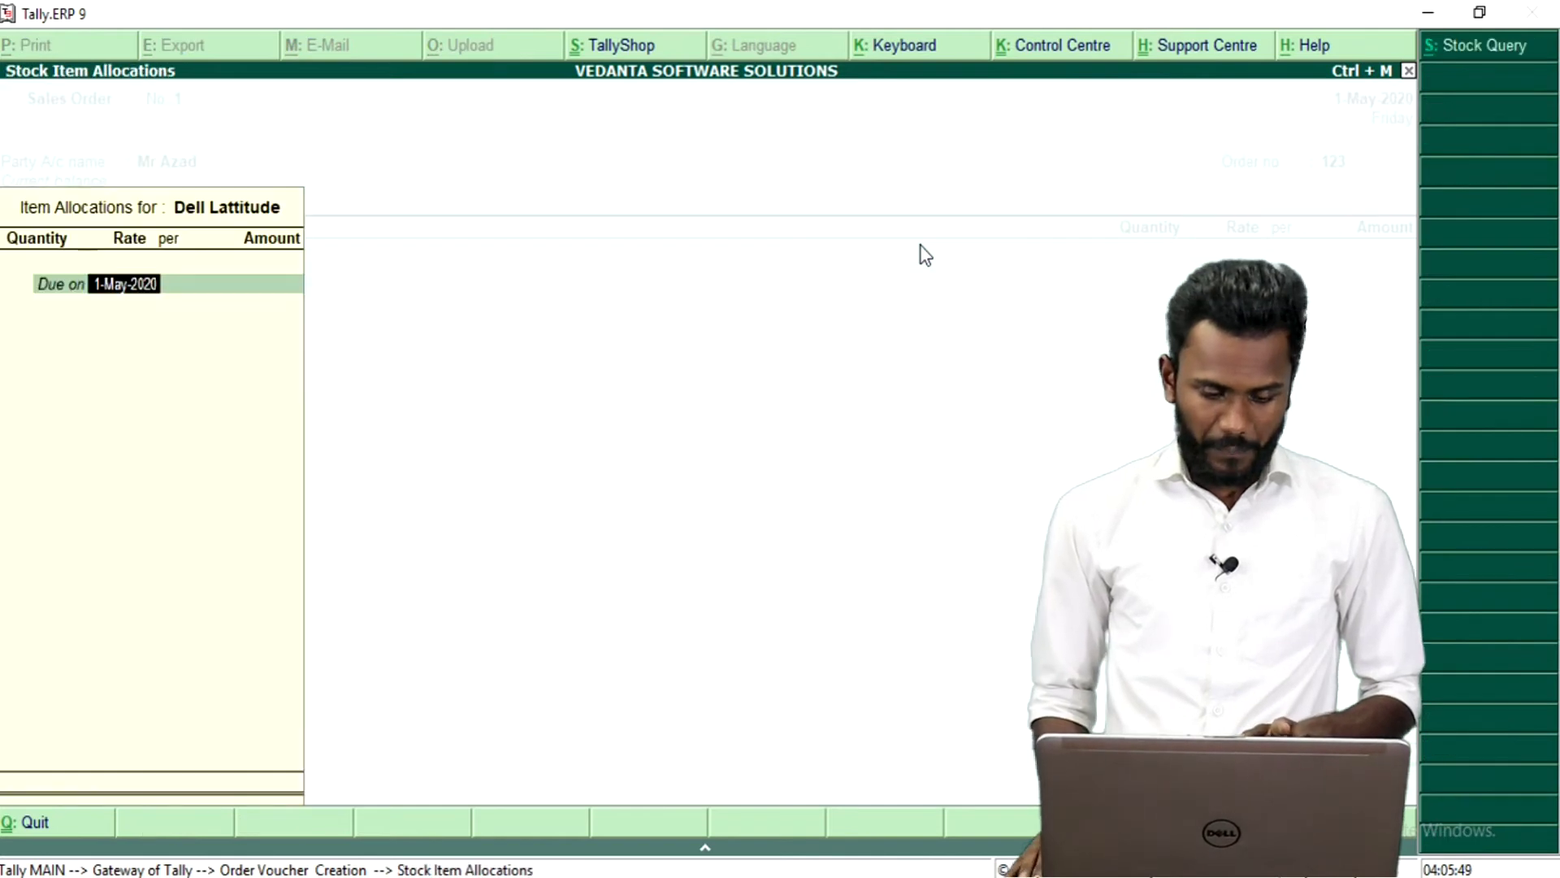
key(Return)
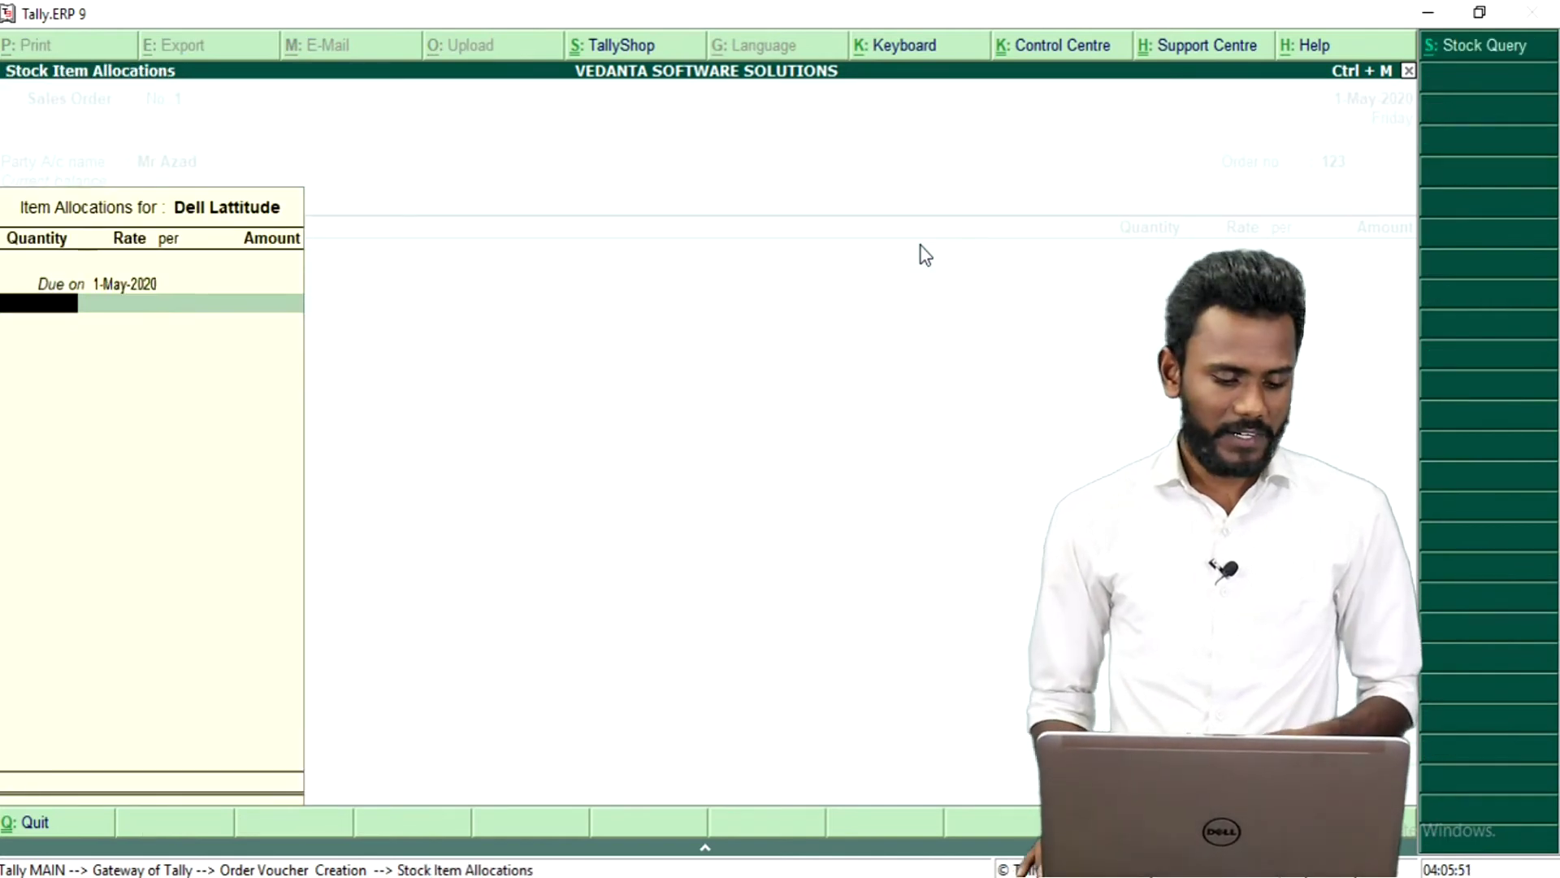
text(10)
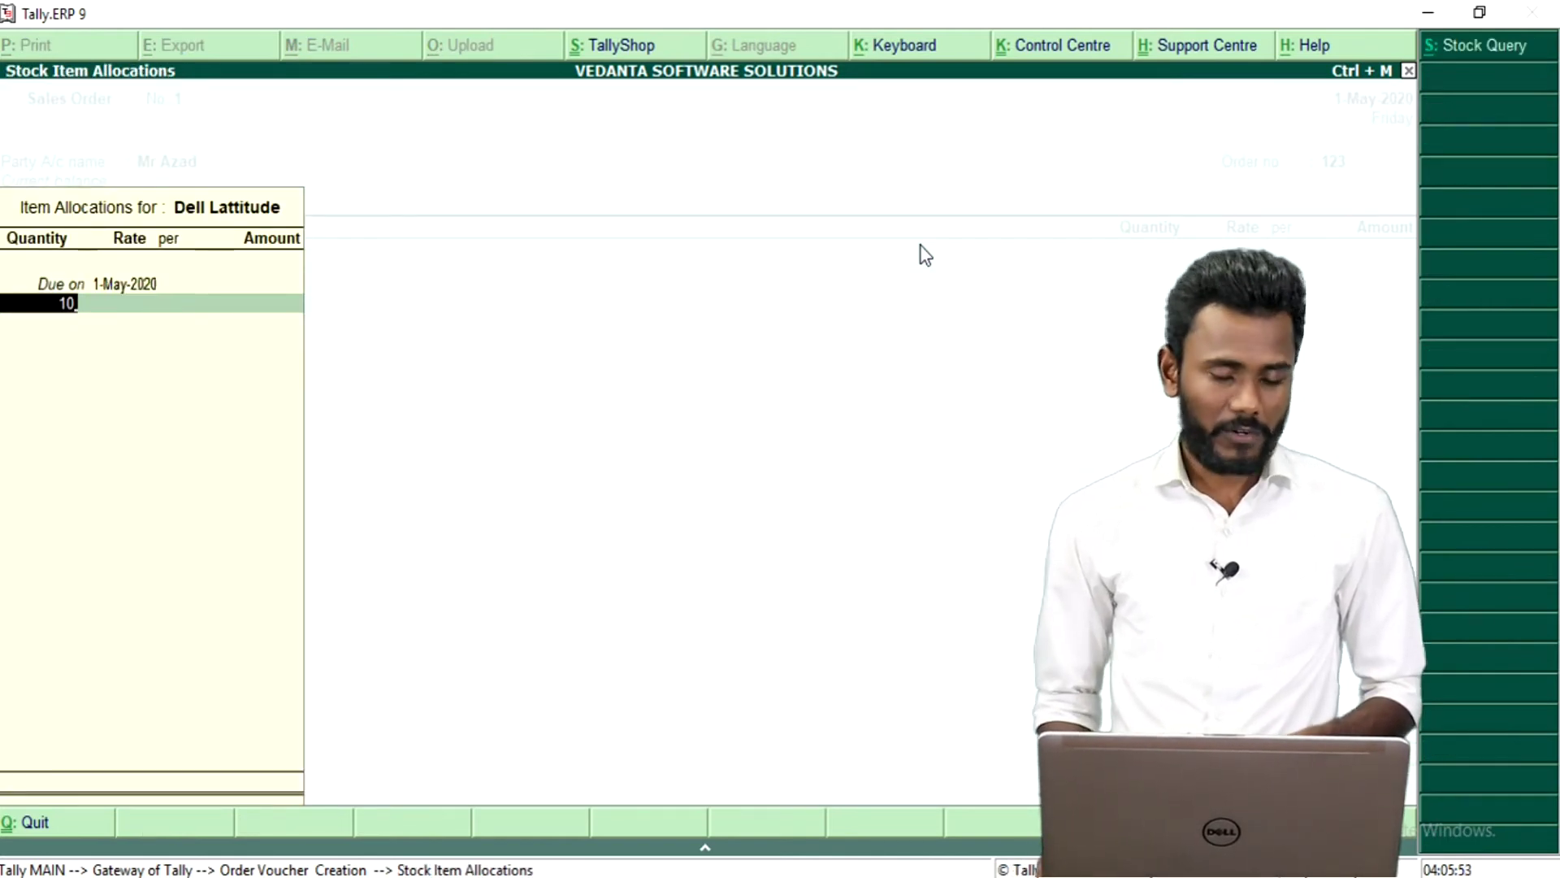
key(Return)
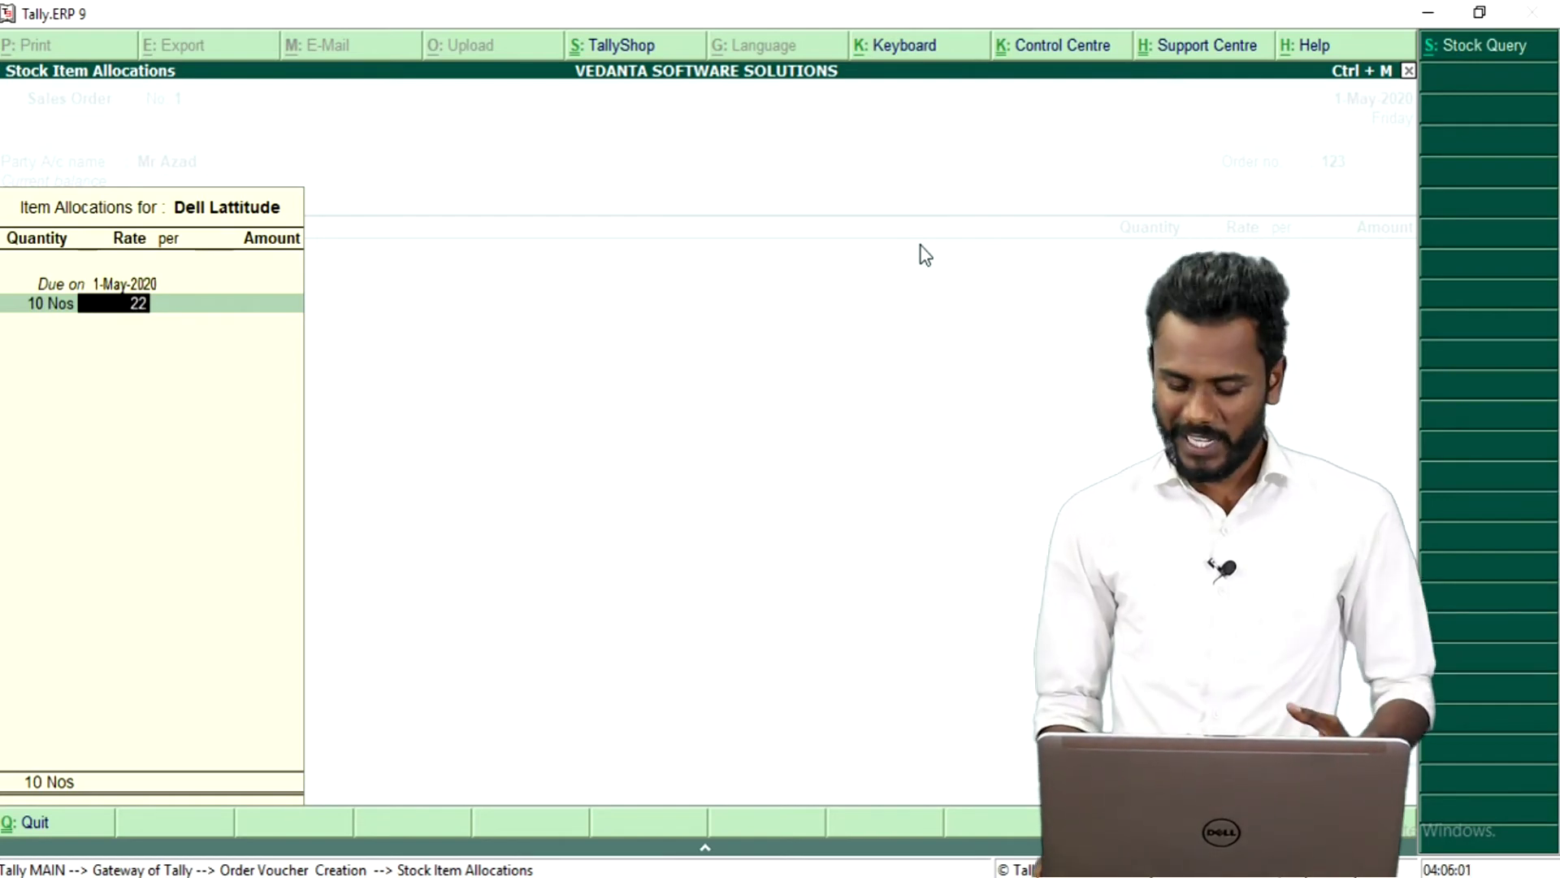
text(500)
key(BackSpace)
key(BackSpace)
key(BackSpace)
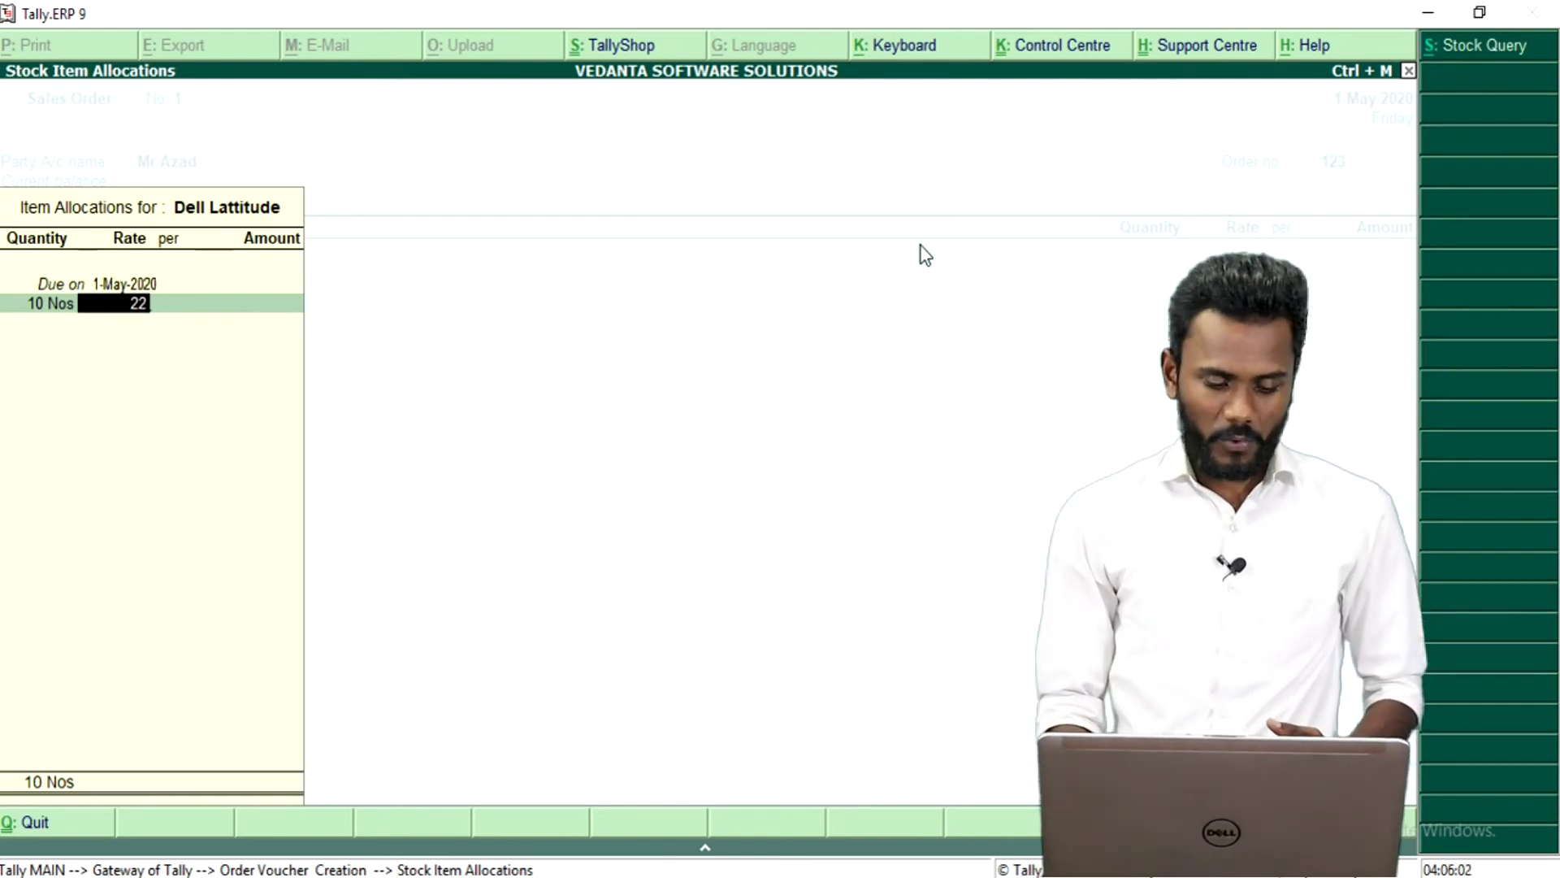
key(BackSpace)
text(50,0)
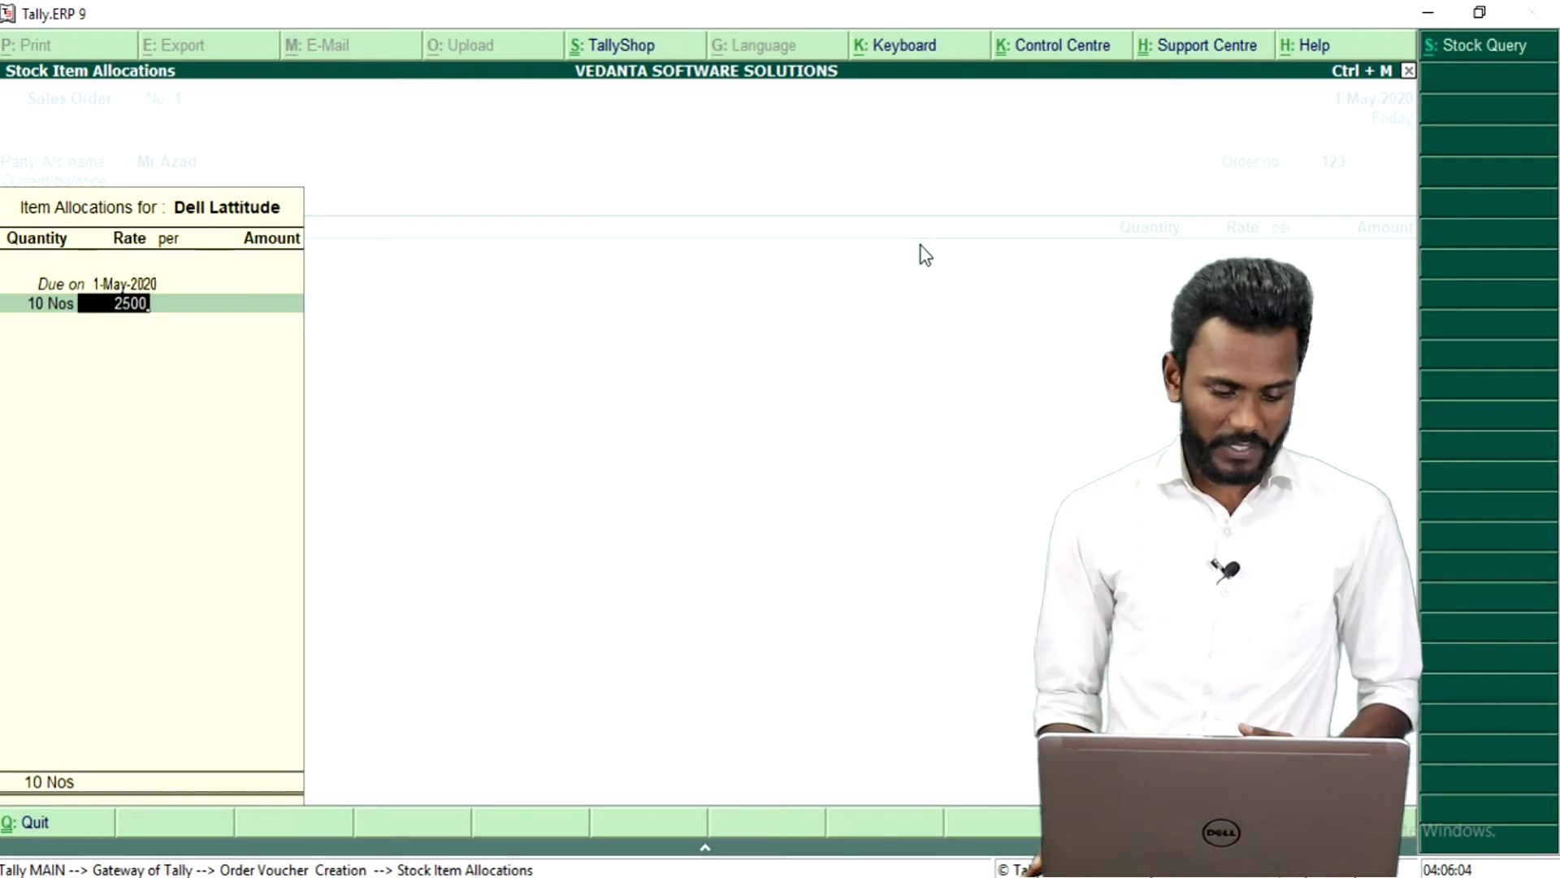
text(0)
key(Return)
key(Return)
key(Return)
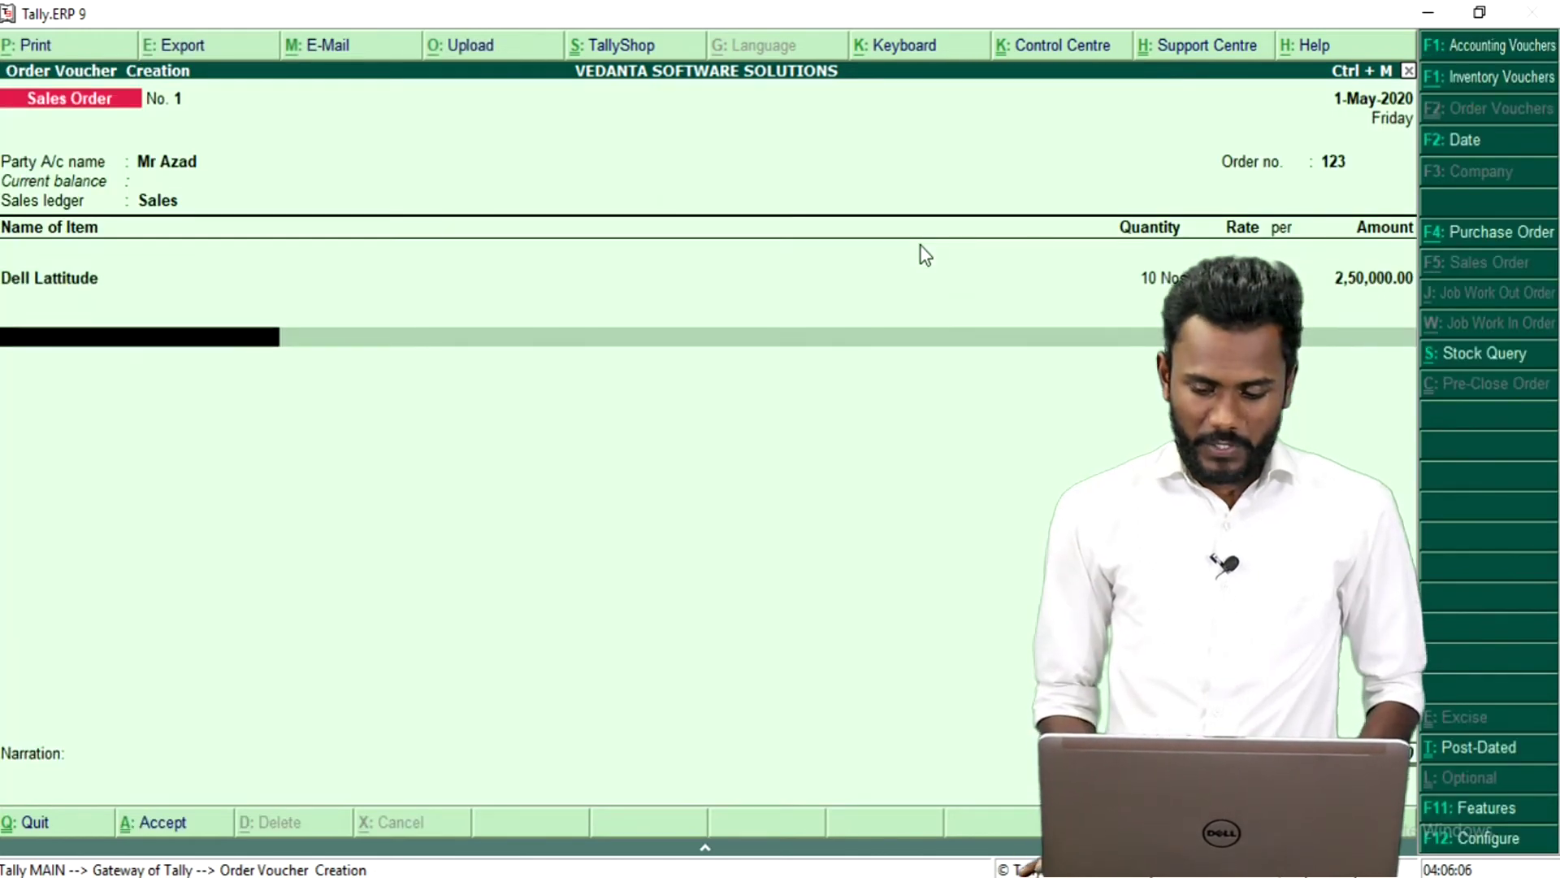
Step: Print the sales order with its report title changed to SALES QUOTATION
key(alt+p)
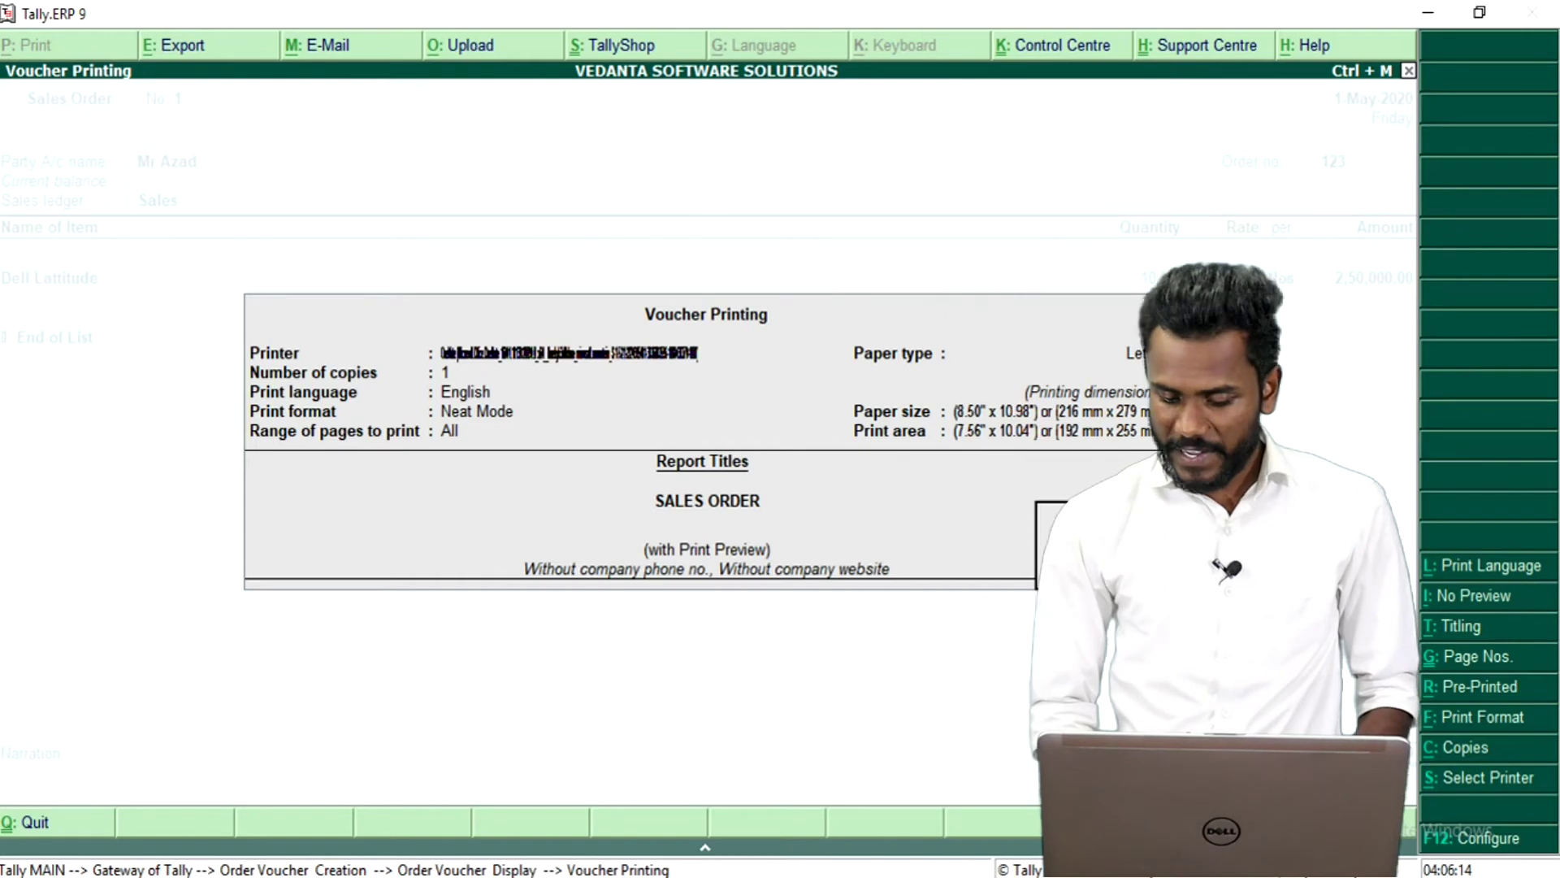
click(1463, 632)
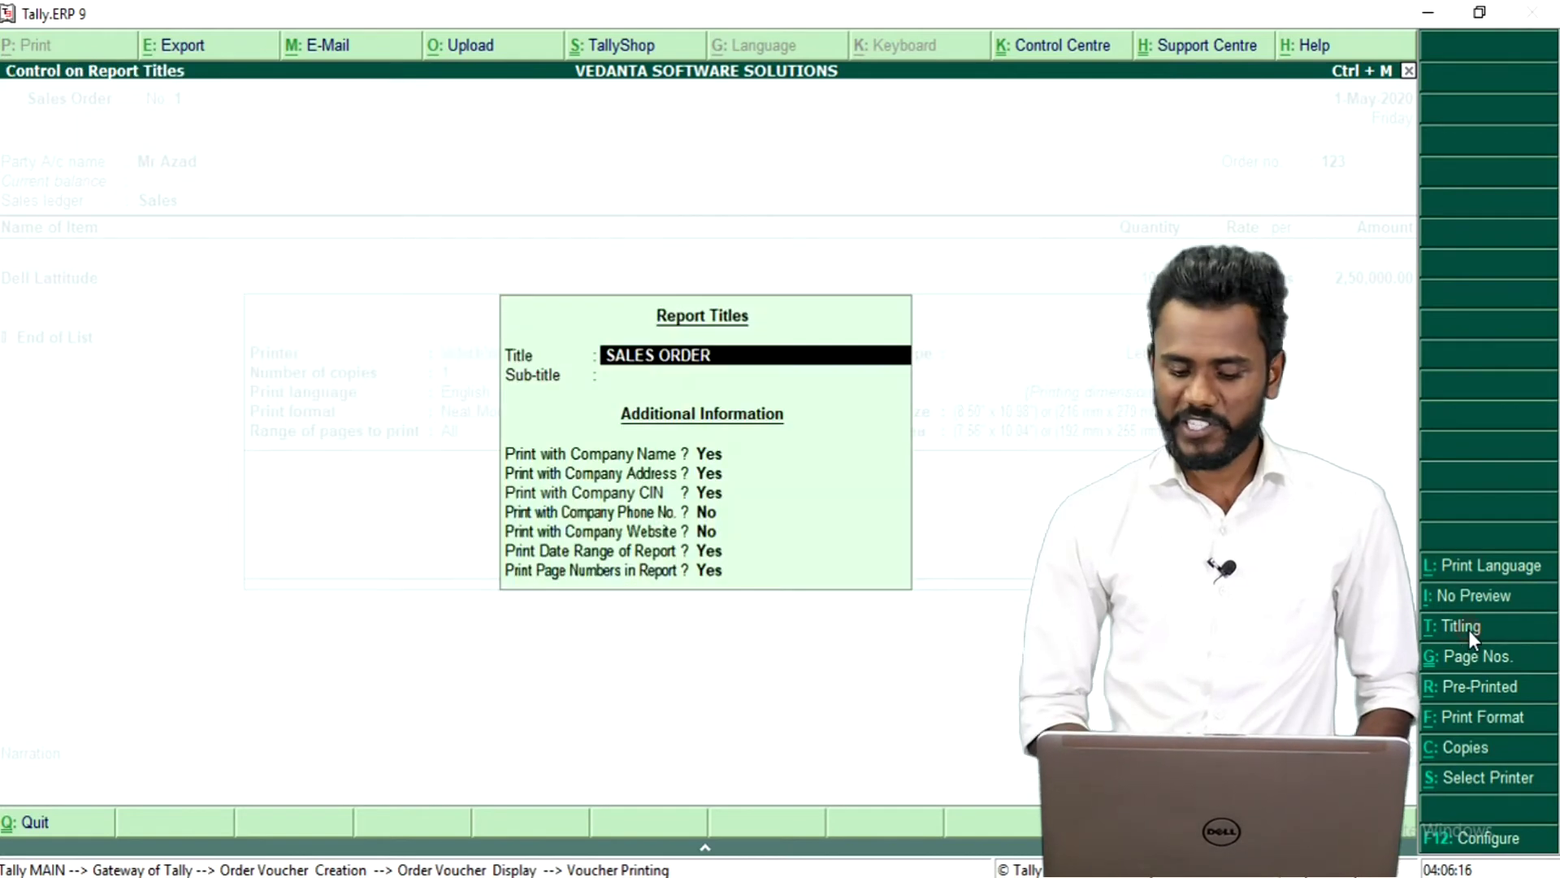
text(SALES )
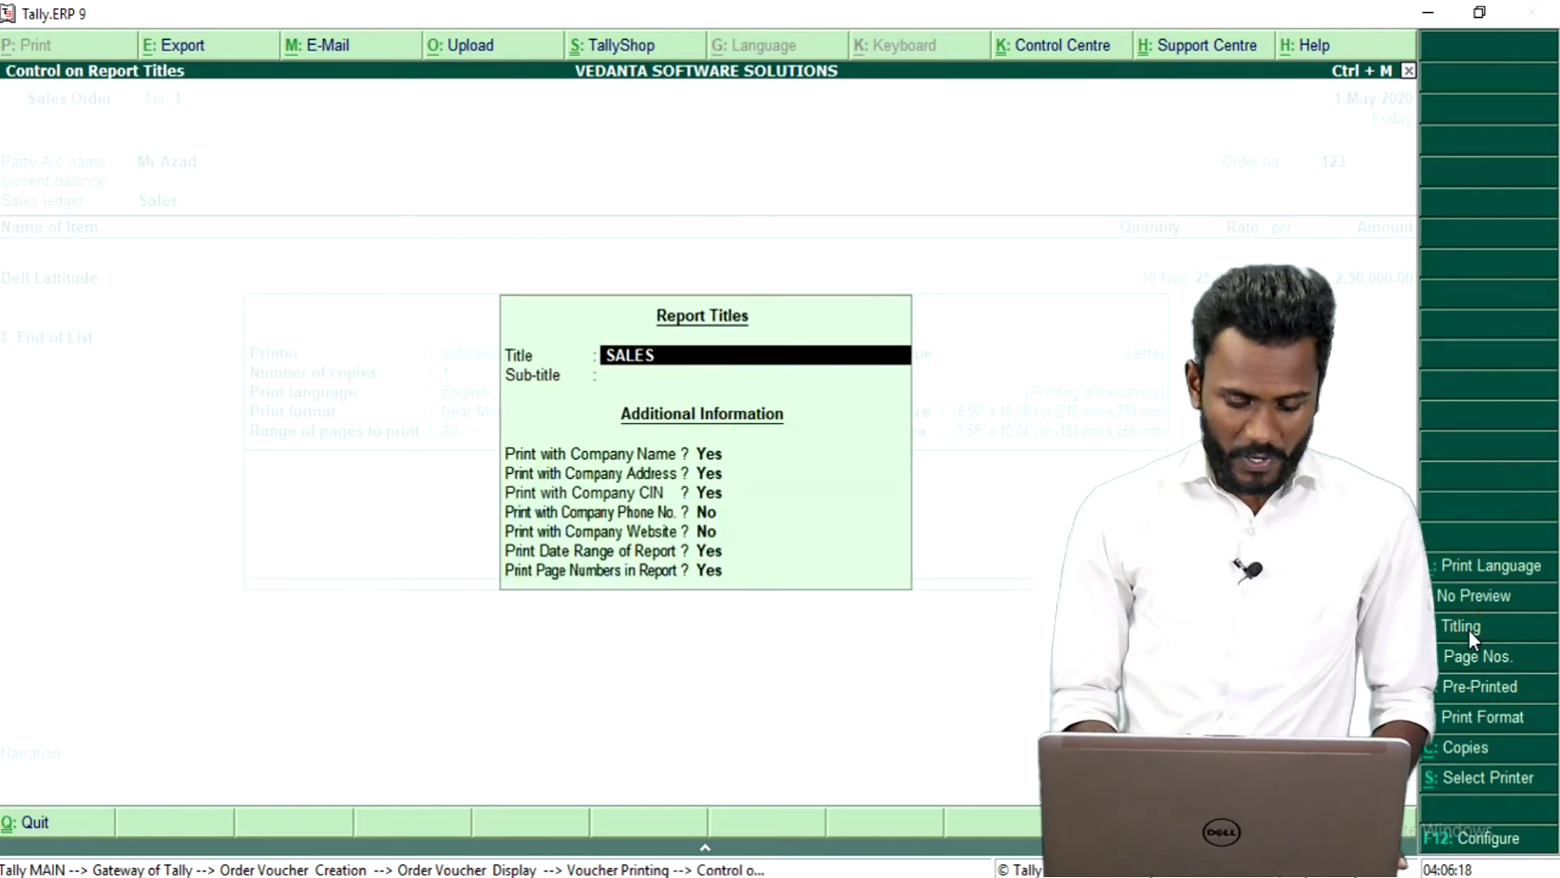
text(QUO)
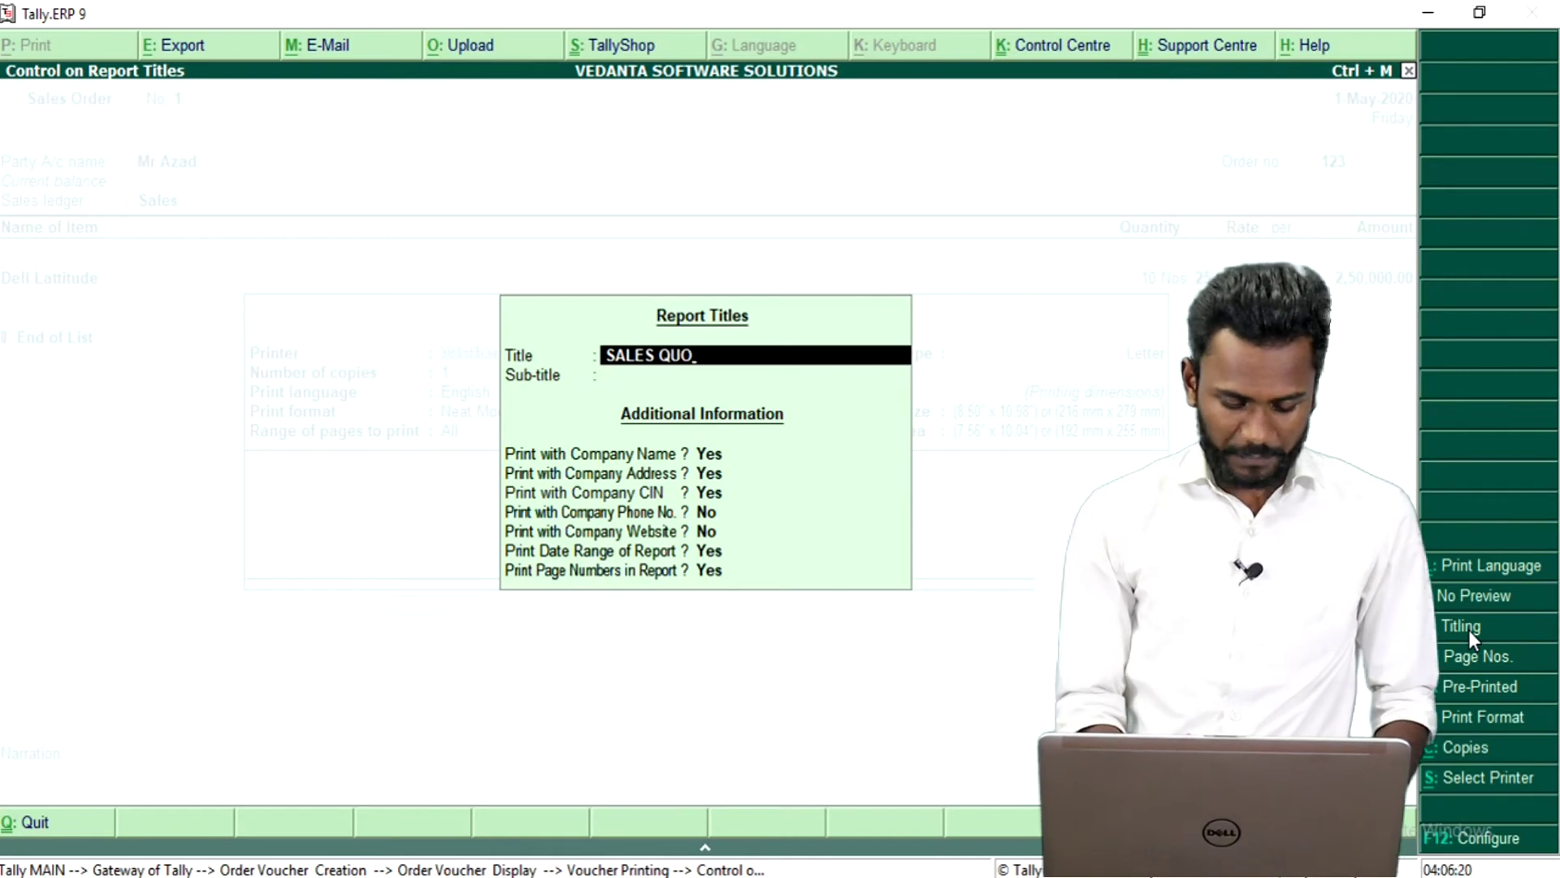
text(TATION)
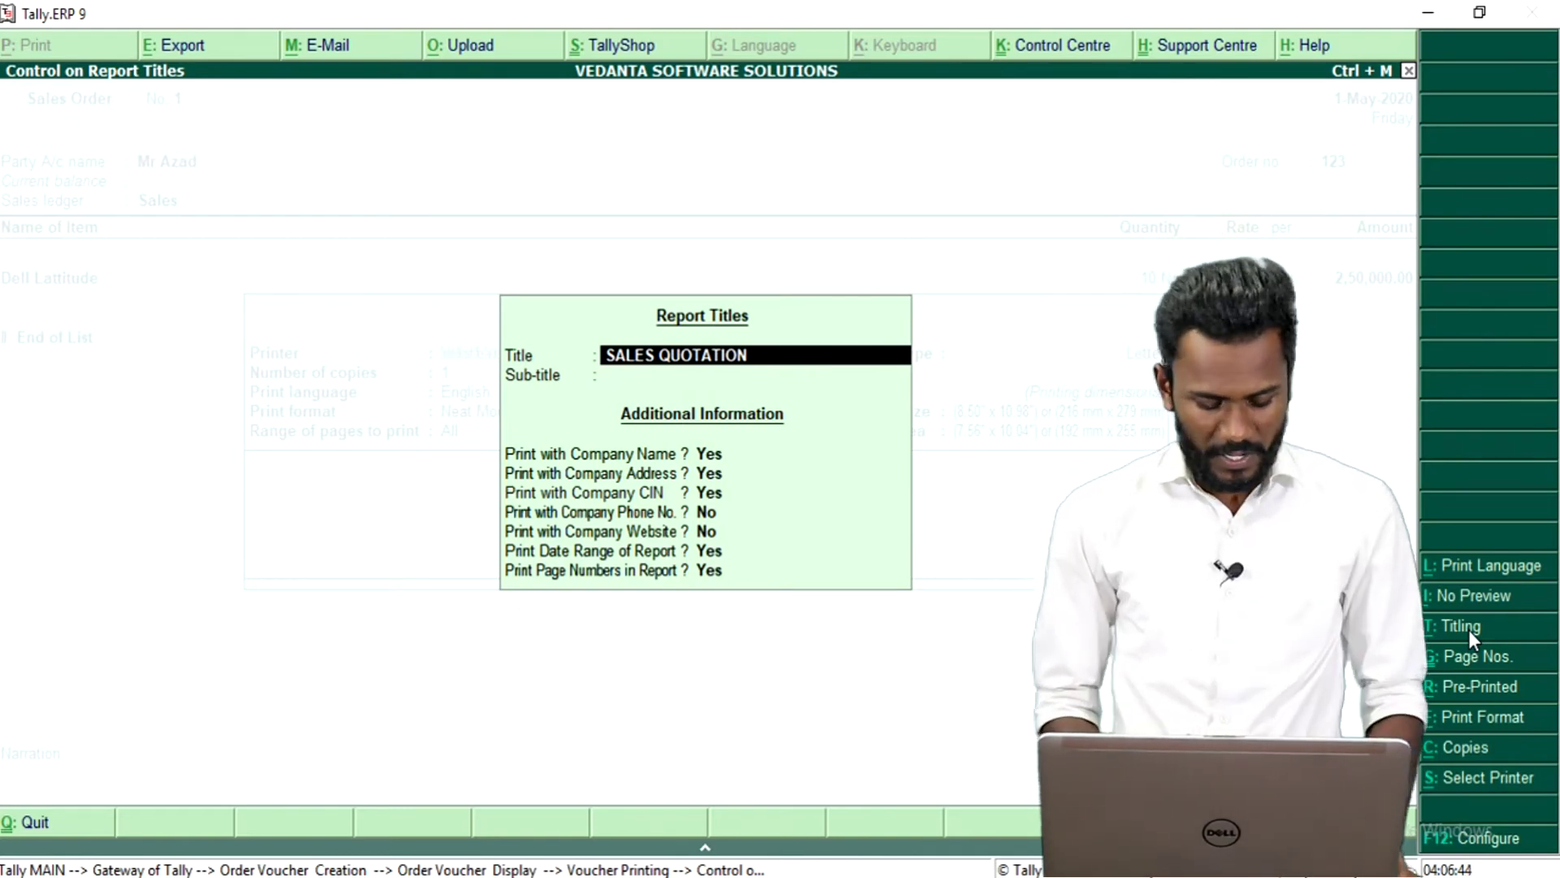
key(ctrl+a)
key(Return)
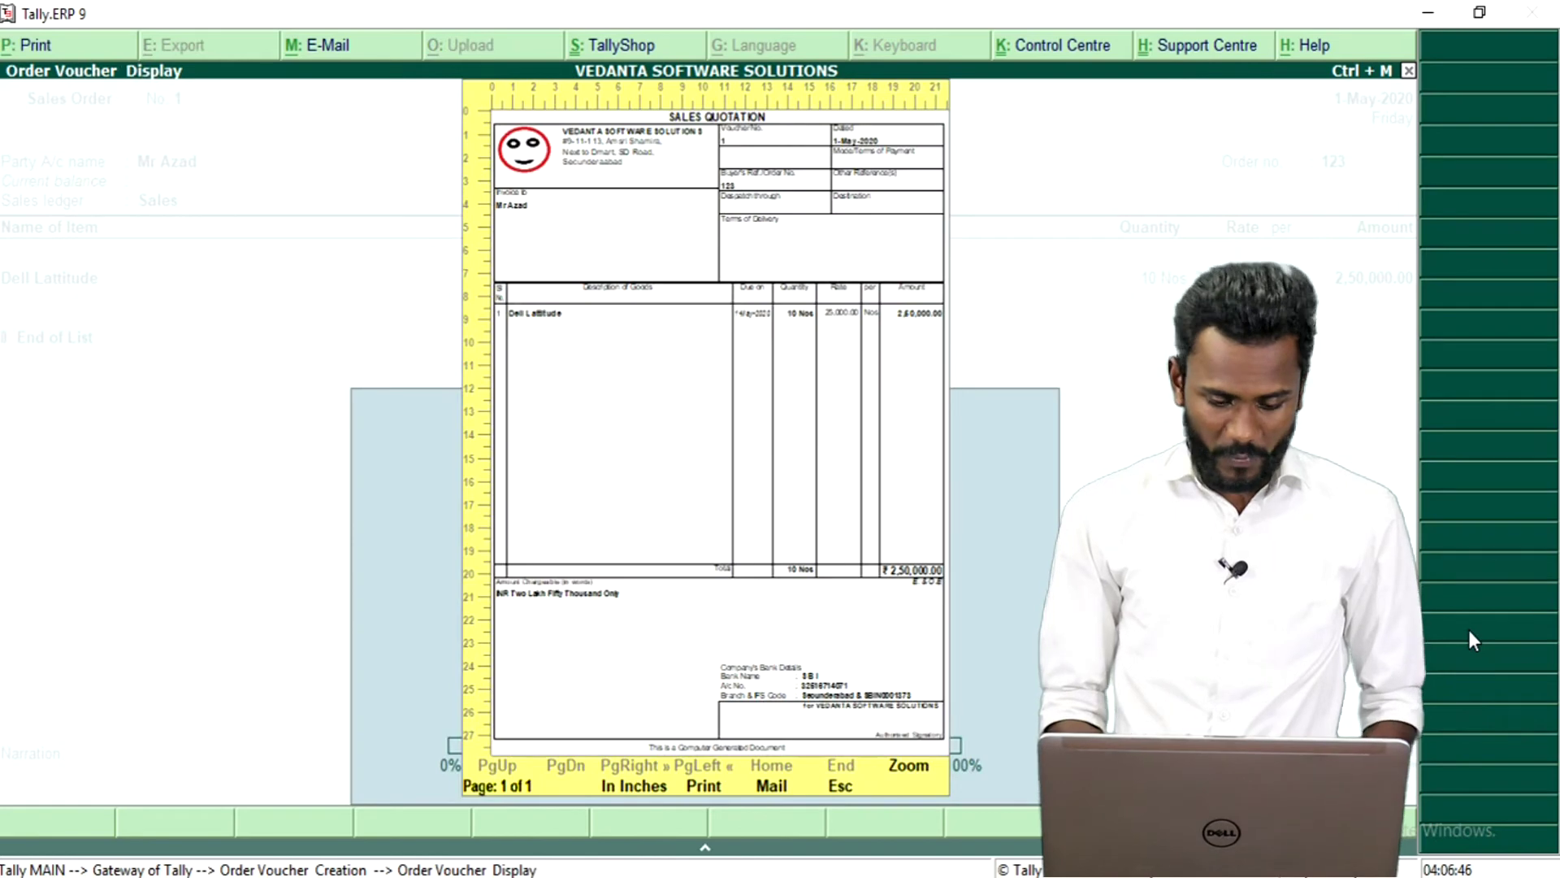
key(p)
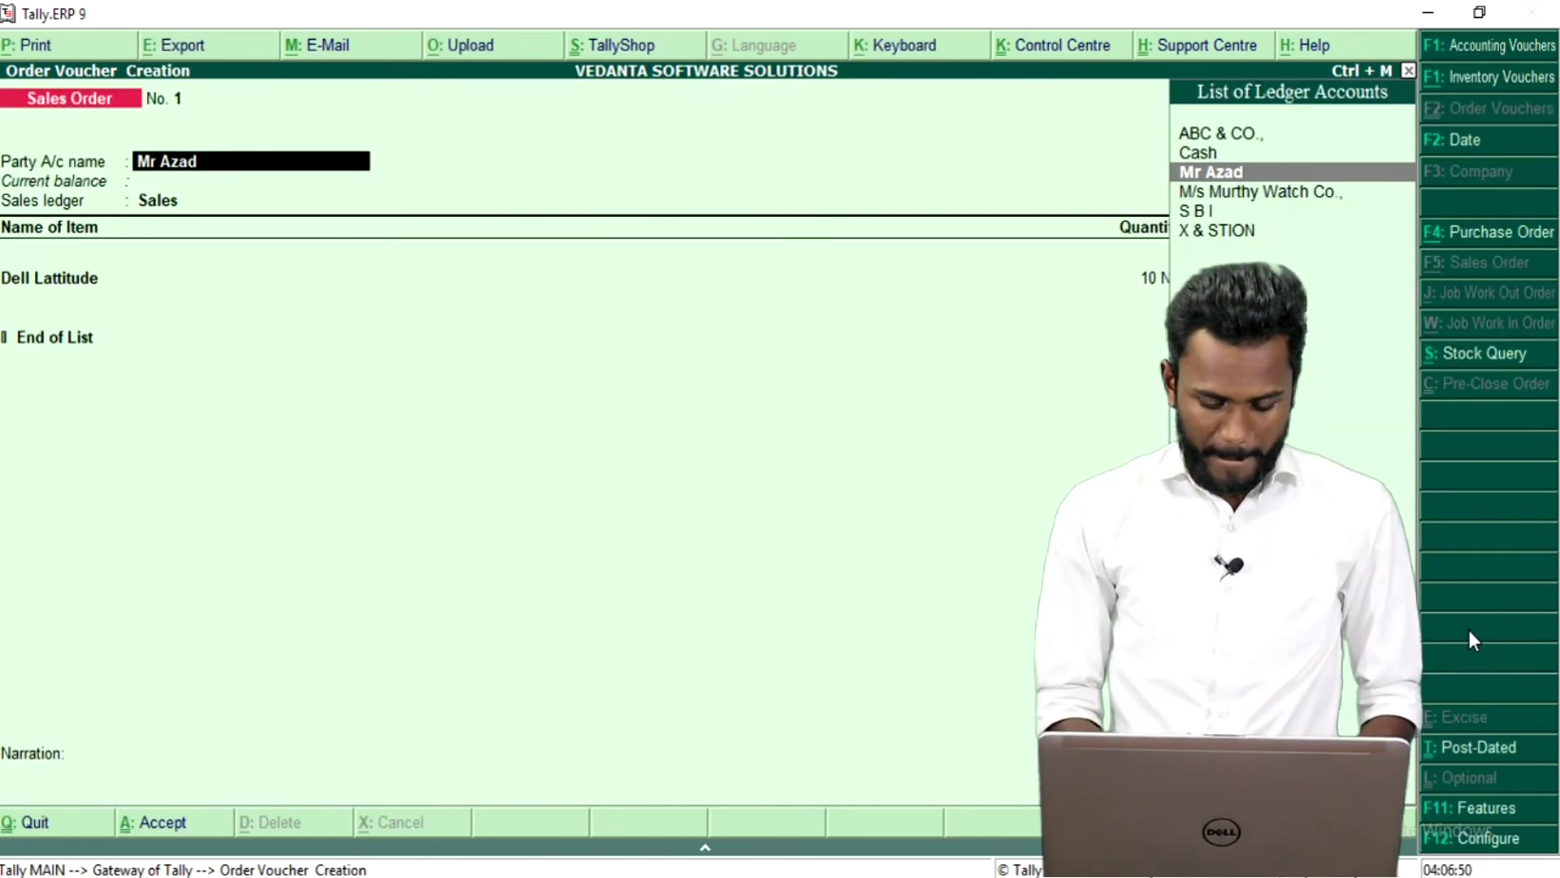
Step: Reopen print settings with preview enabled, inspect the preview zoomed in and out, then close it
key(alt+p)
key(i)
key(i)
key(Return)
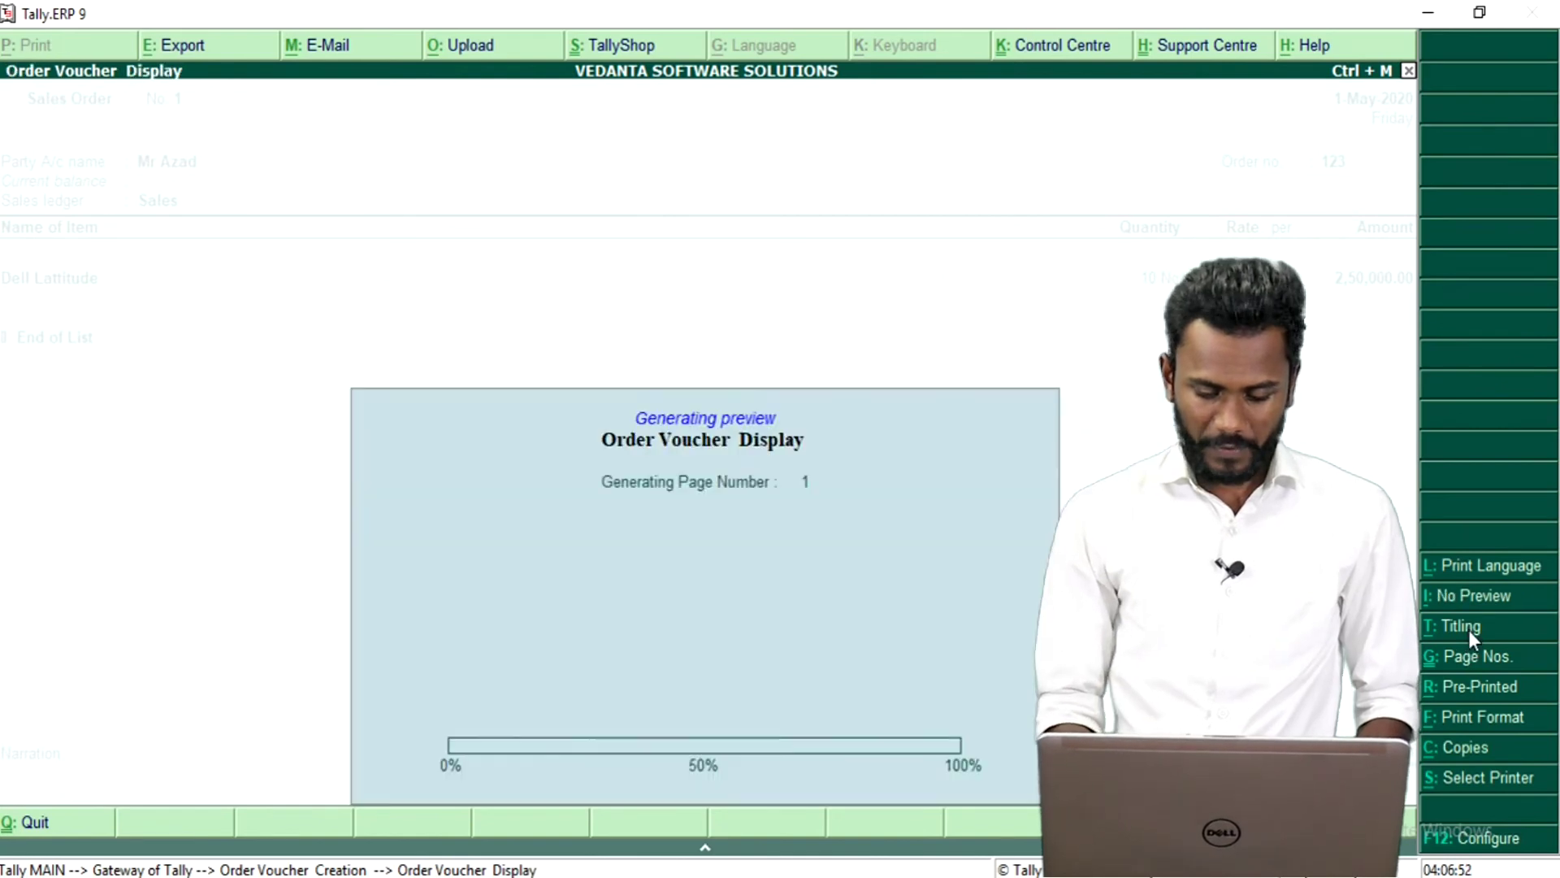
key(alt+z)
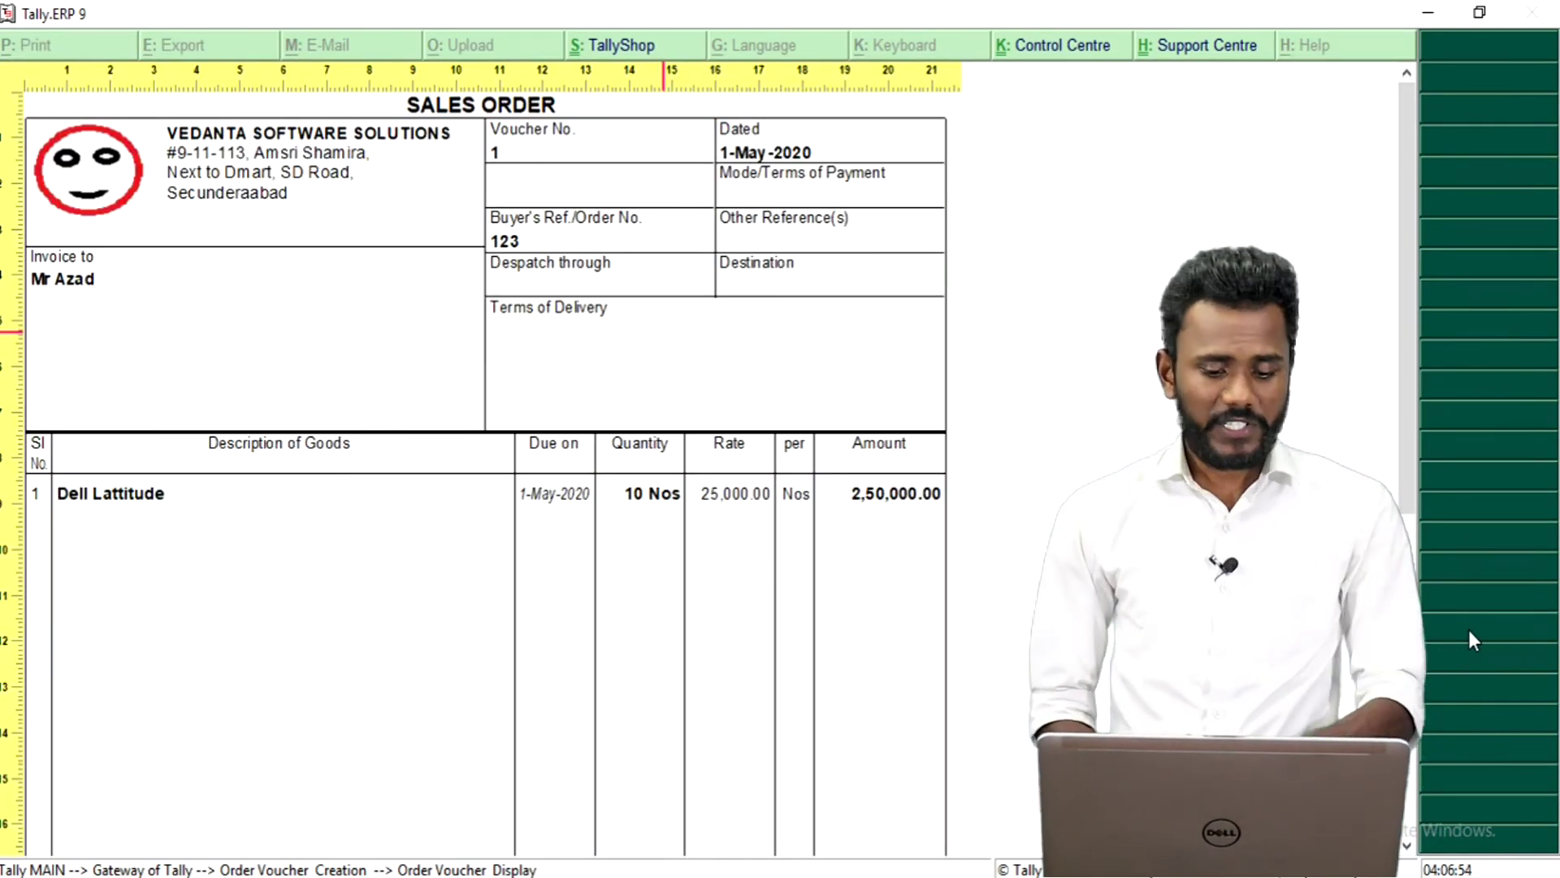
key(alt+z)
key(Escape)
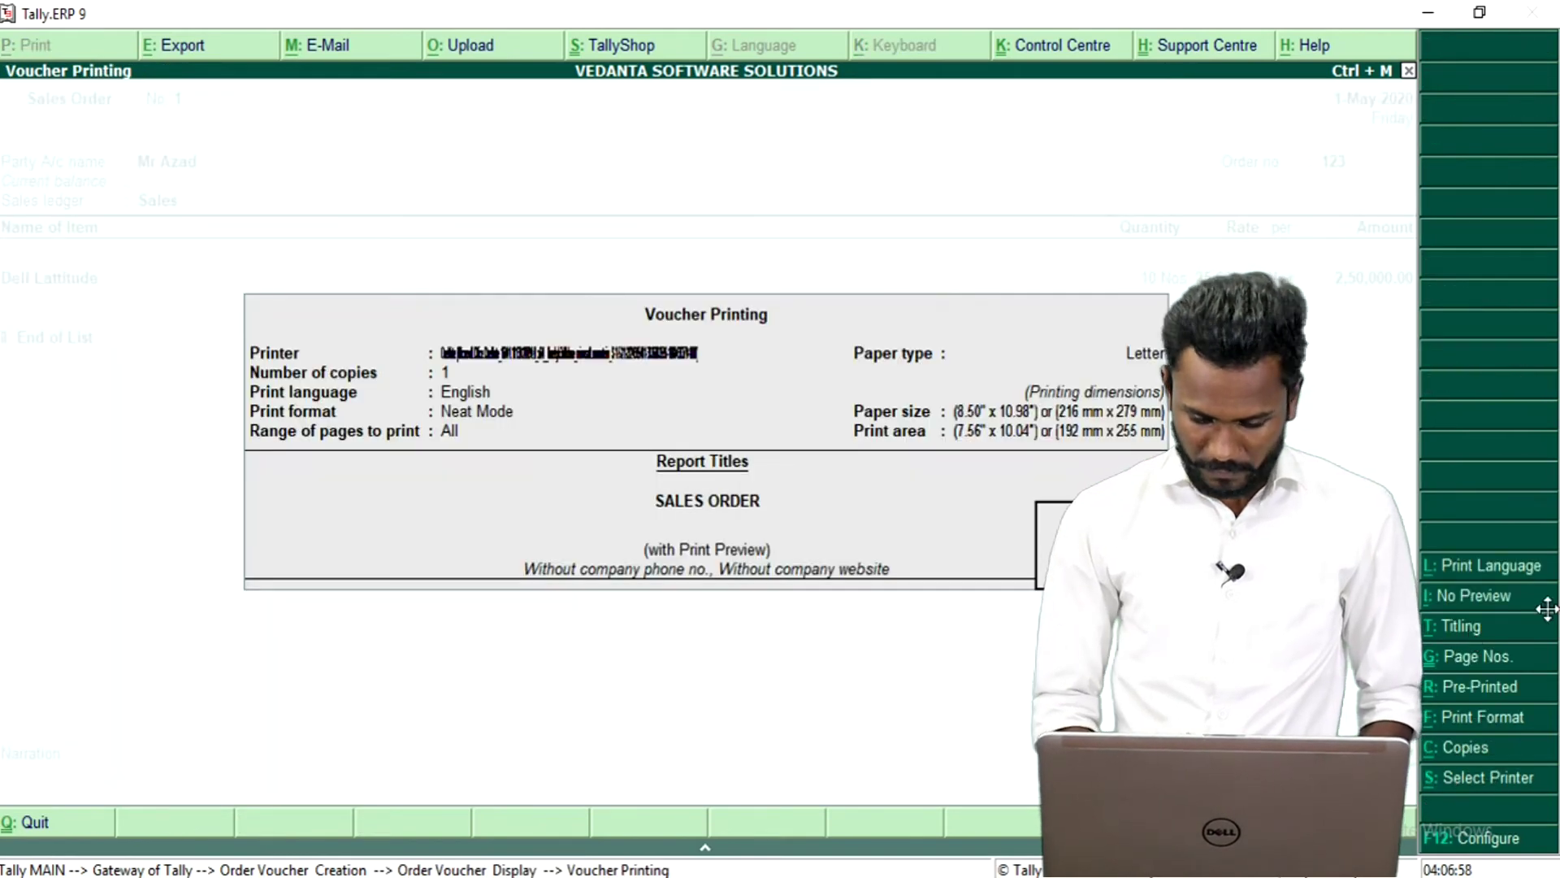
Step: Reset the report title to SALES QUOTATION with no sub-title and preview the printout
click(1459, 632)
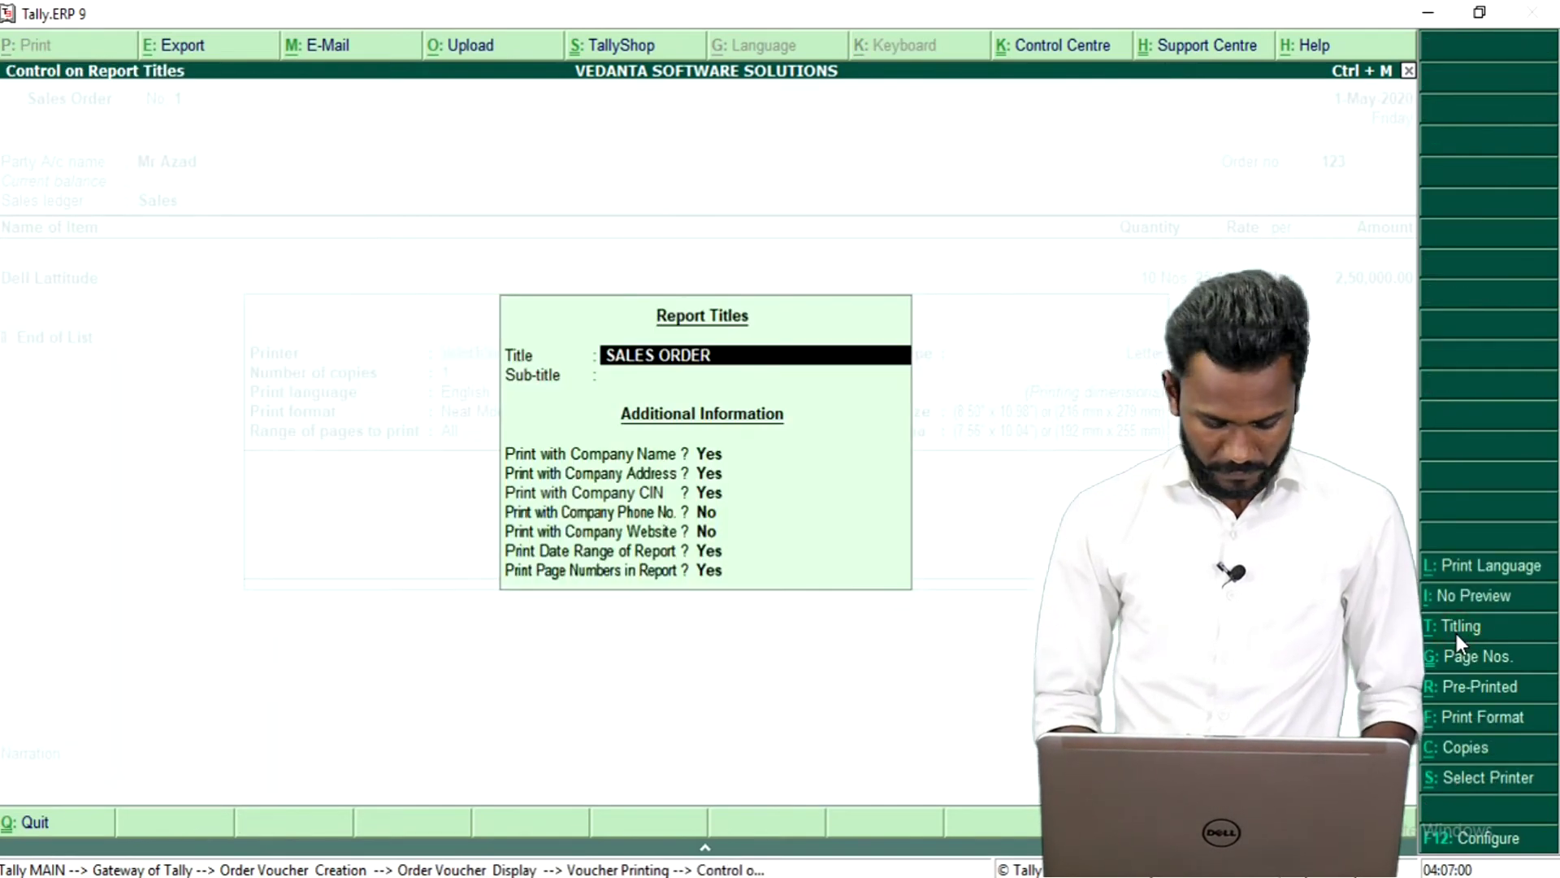
text(SALES QUO)
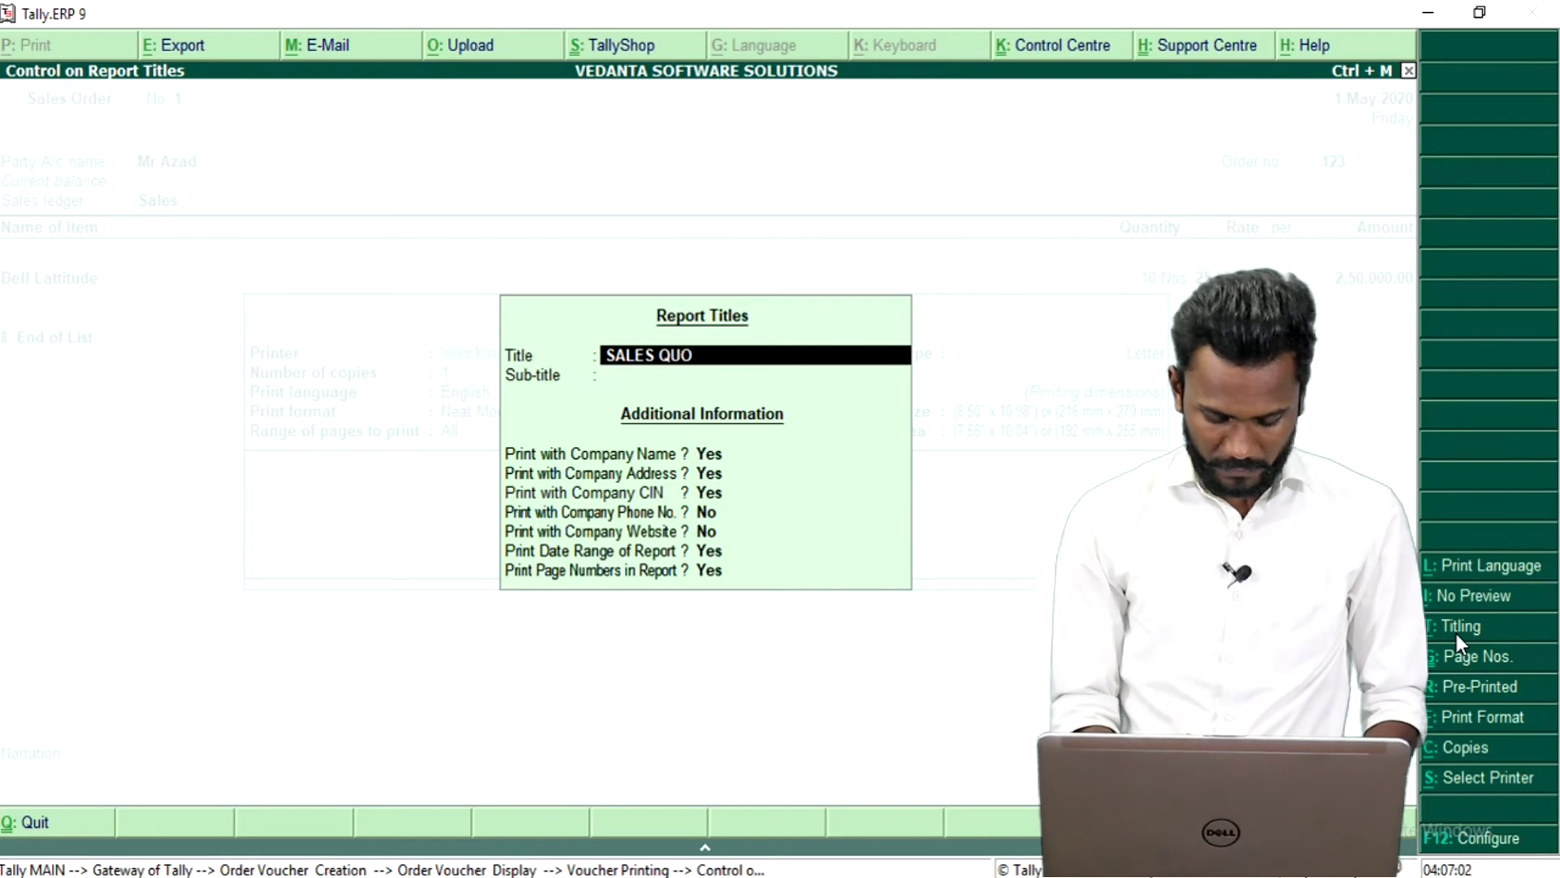
text(TATO)
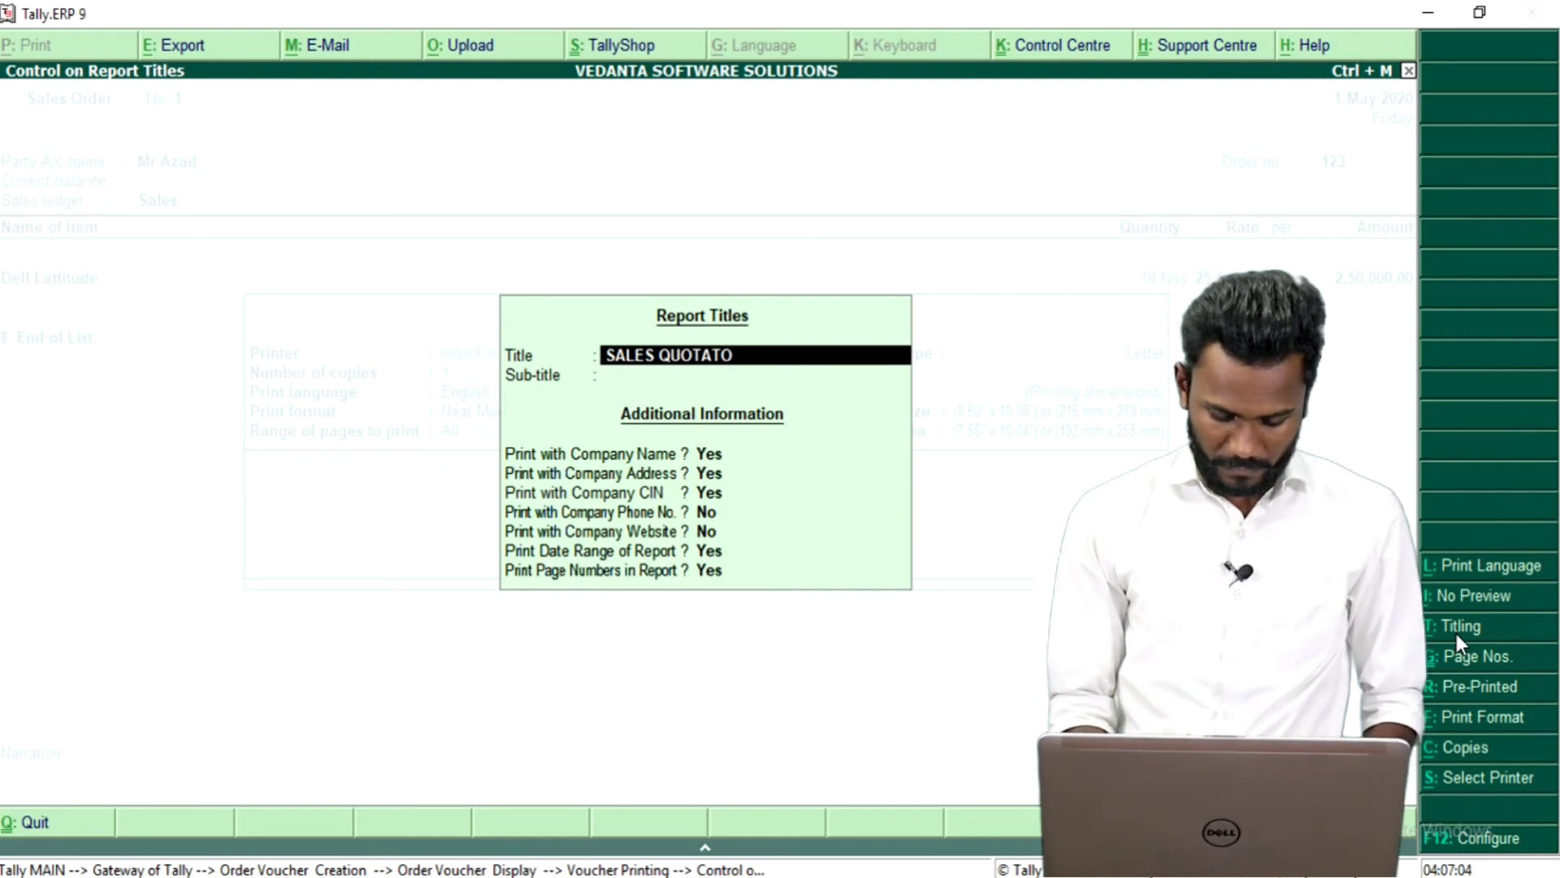
key(BackSpace)
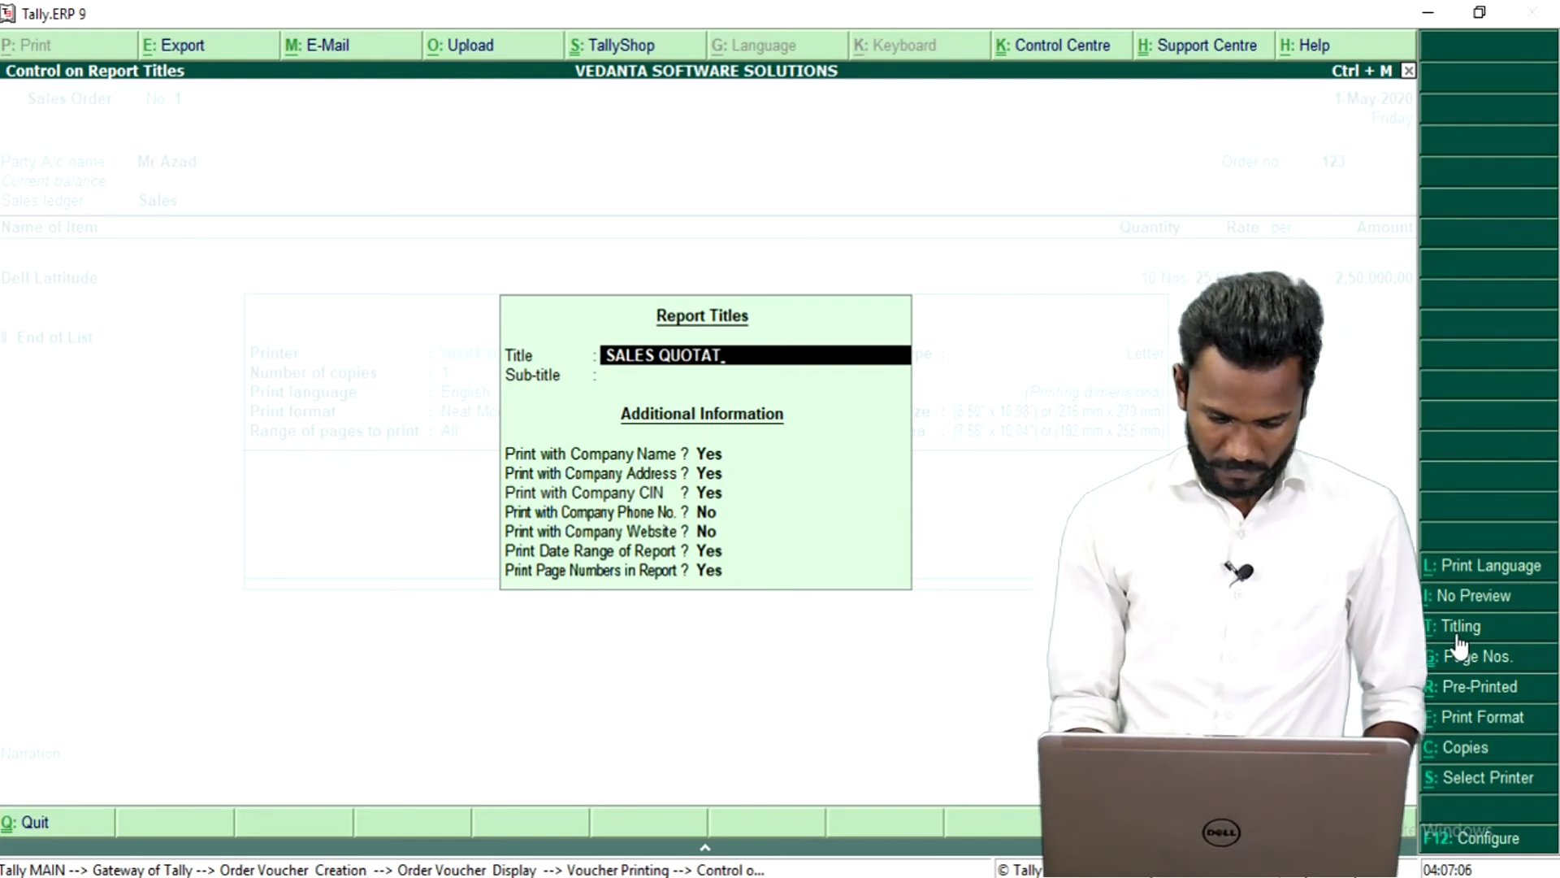
key(BackSpace)
text(TION)
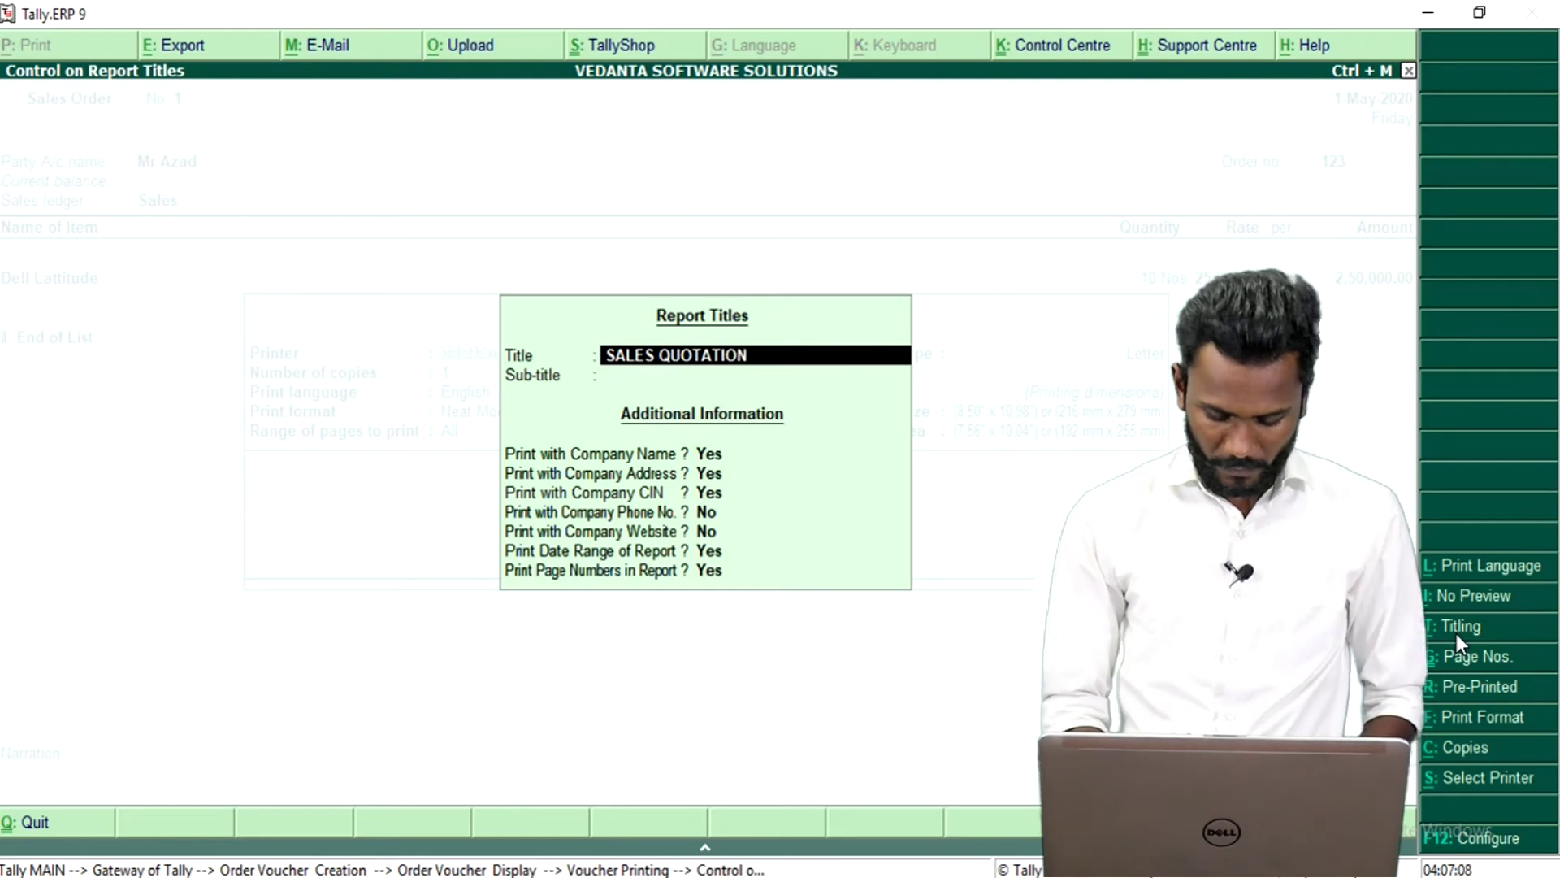
key(Return)
key(ctrl+a)
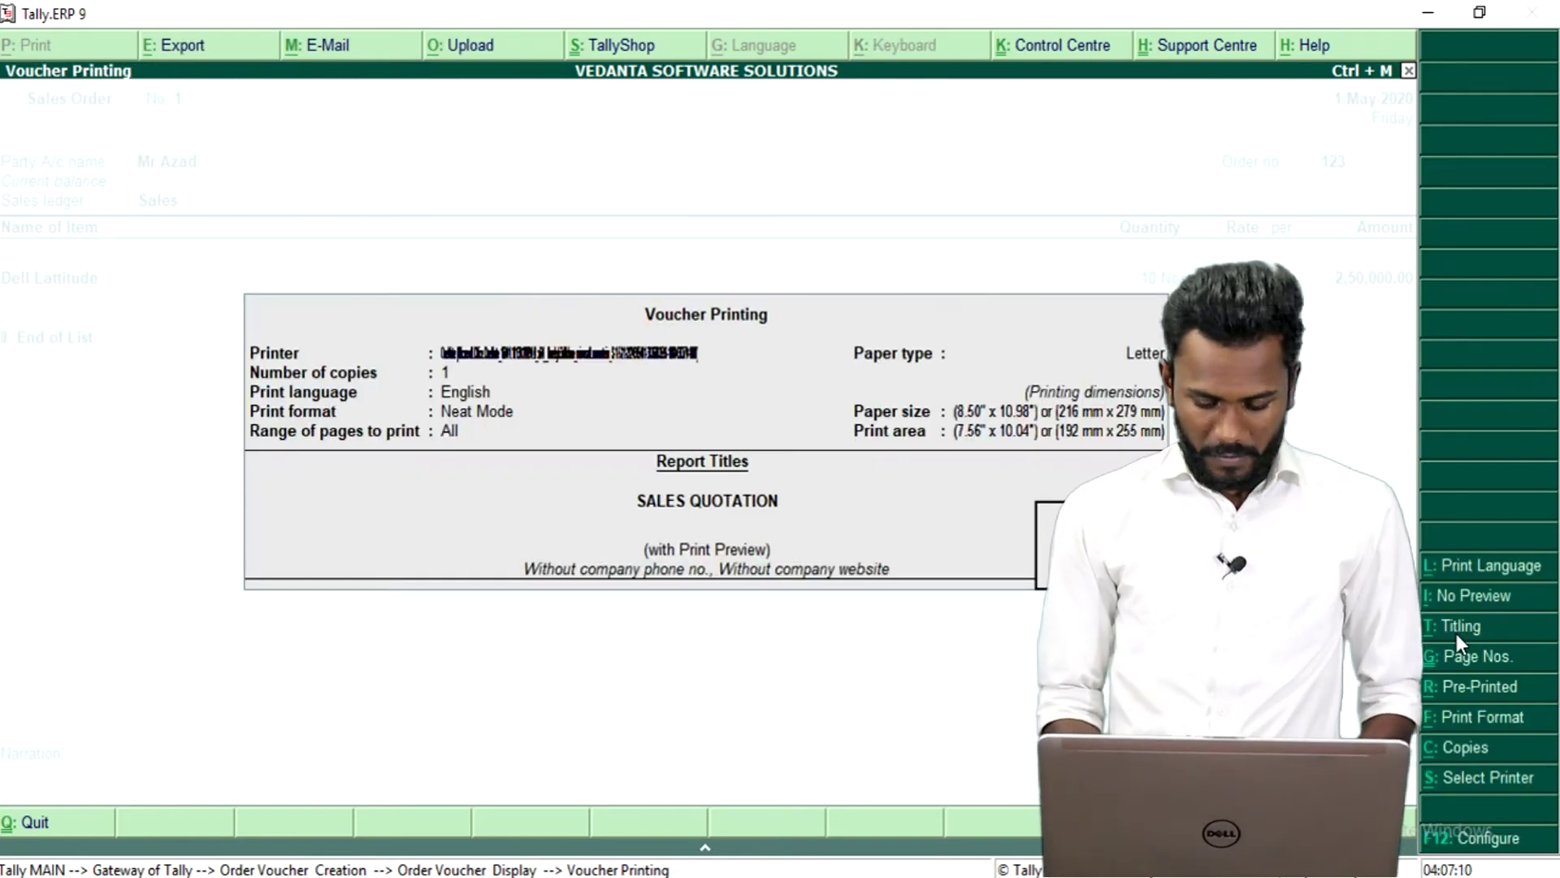
key(Return)
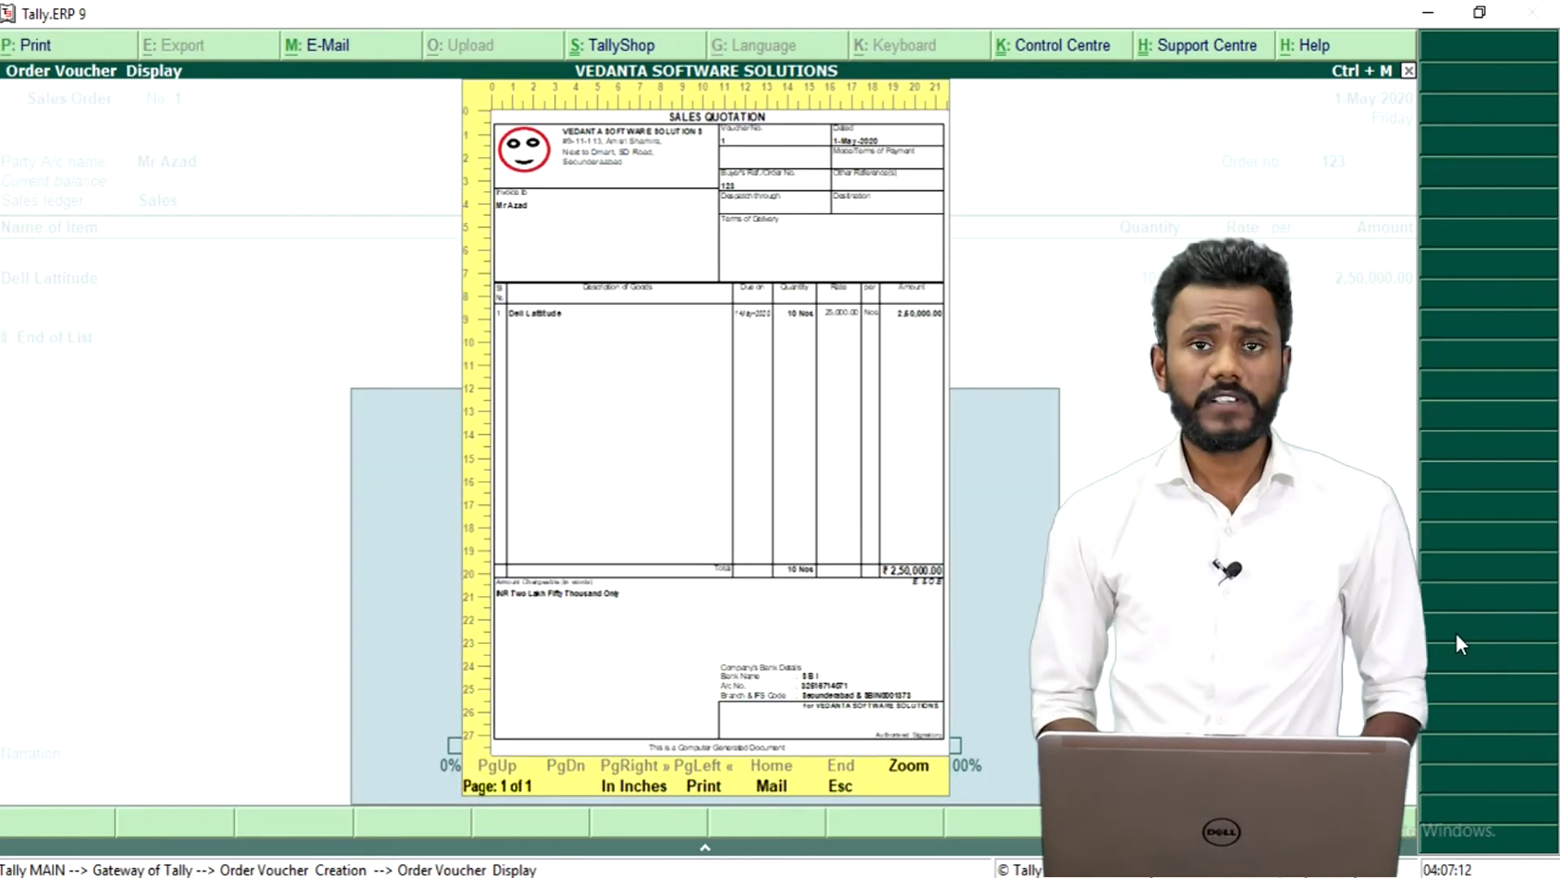
Step: Examine the enlarged quotation preview, close it, and open the order's Party Details
key(alt+z)
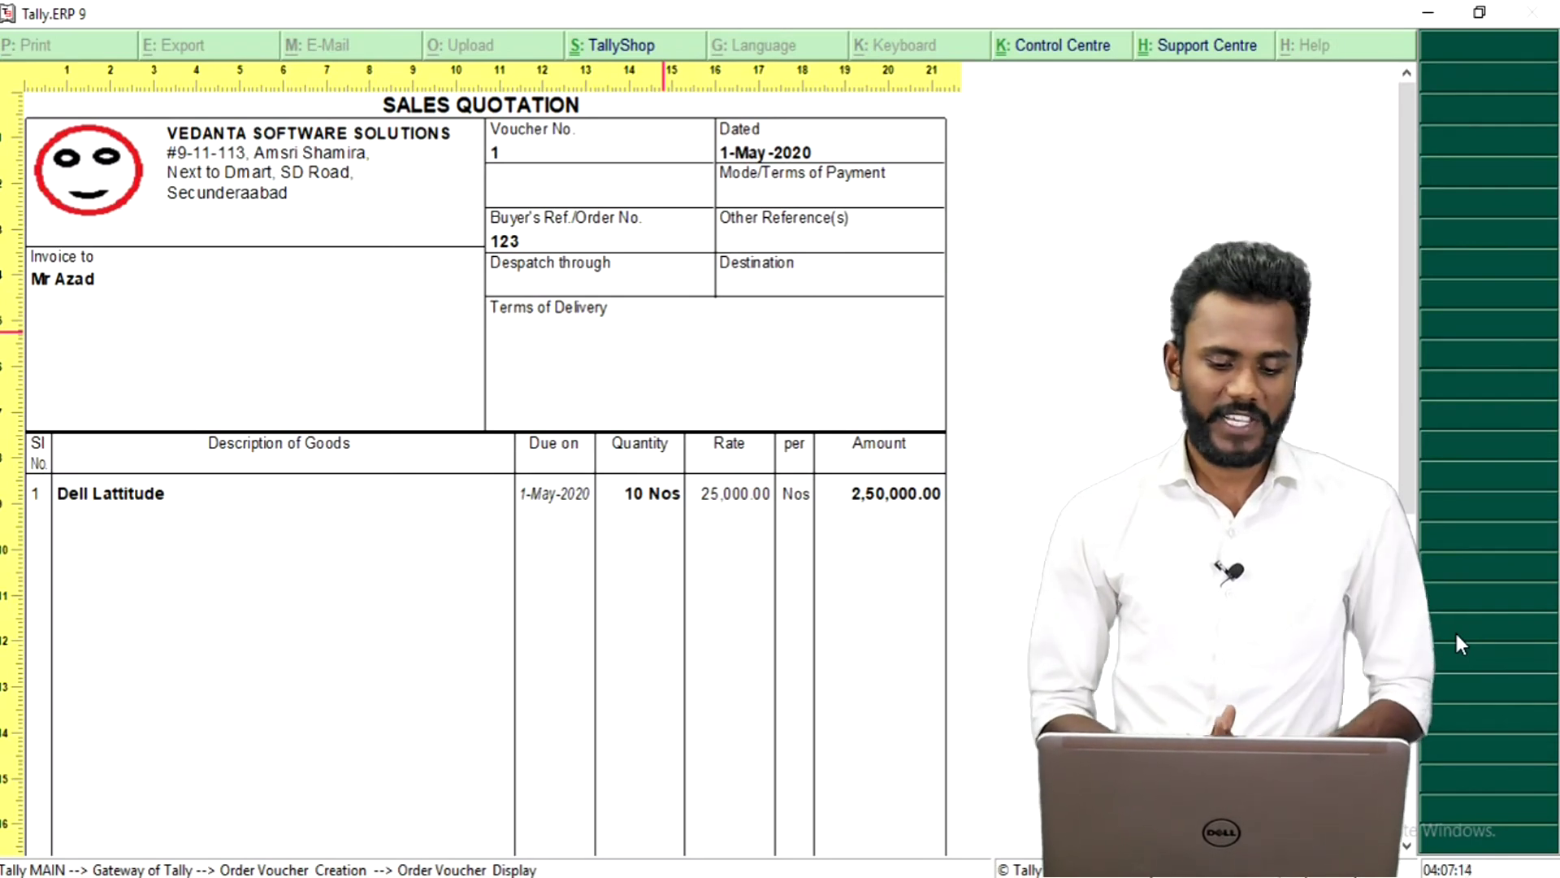
key(Escape)
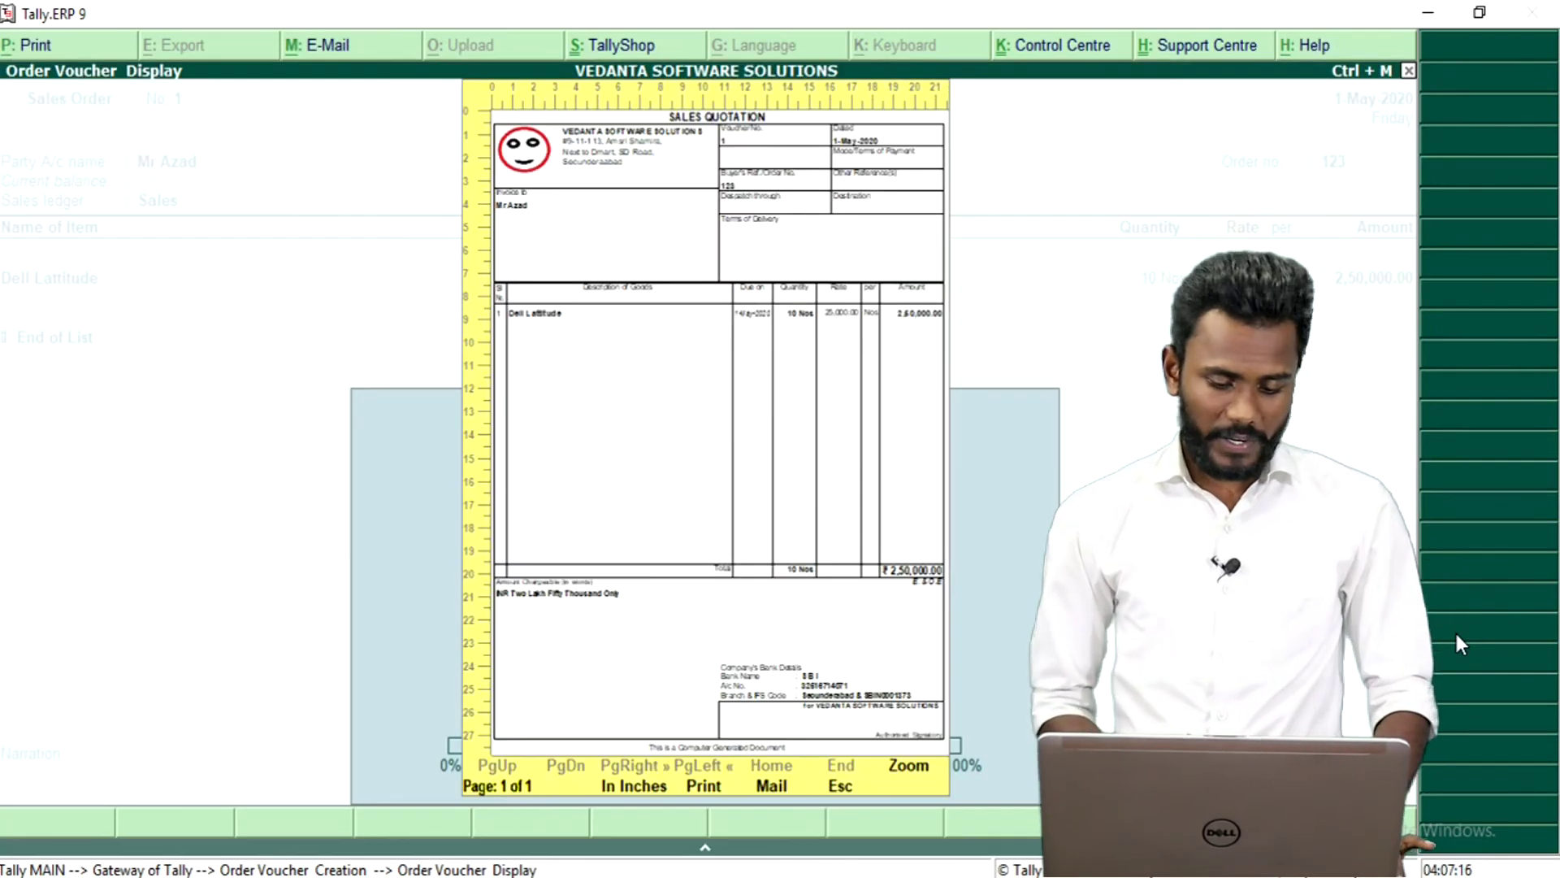
key(Escape)
key(Return)
key(Return)
key(Return)
key(Return)
key(Return)
key(Return)
key(Return)
key(Return)
key(Return)
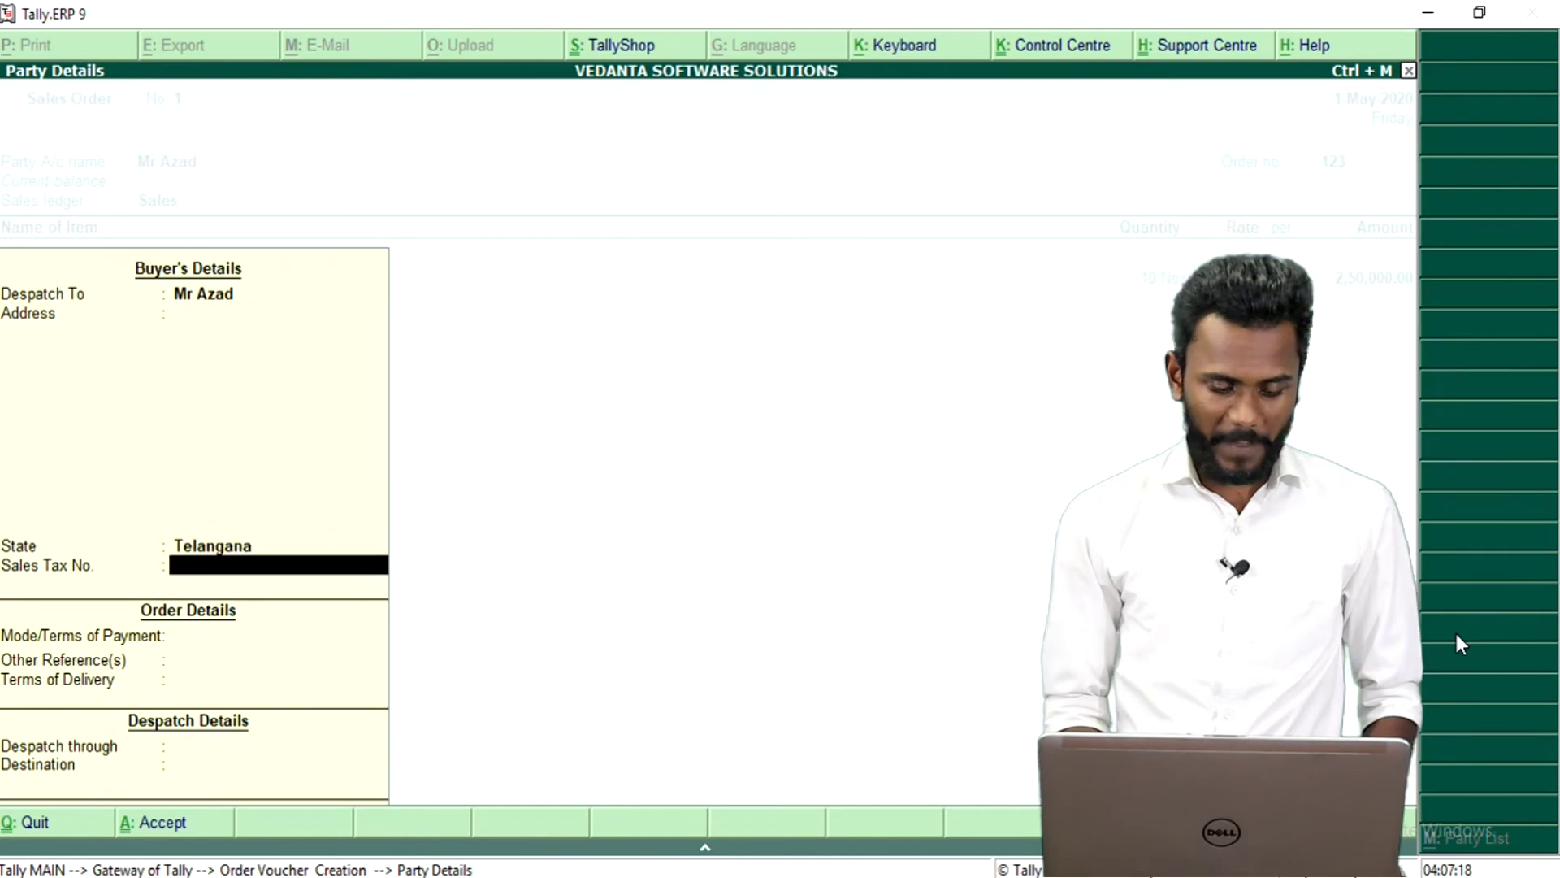
Step: Accept the party details and the 10 Dell Lattitude allocation, then switch to a blank Payment voucher
key(Return)
key(Return)
key(Return)
key(Return)
key(Return)
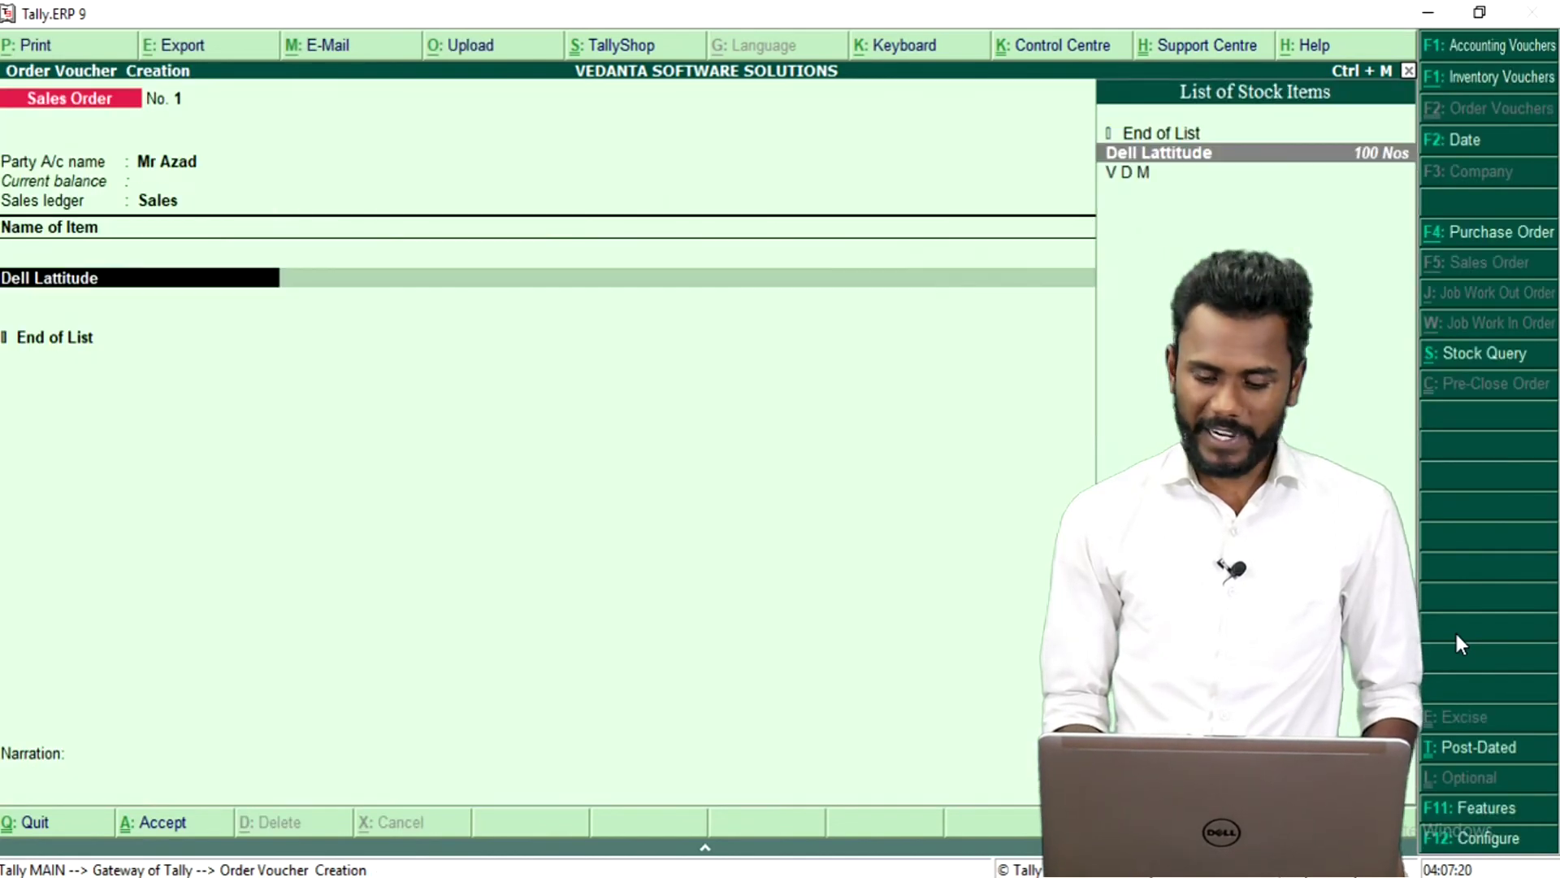
key(Return)
key(Return)
key(Return)
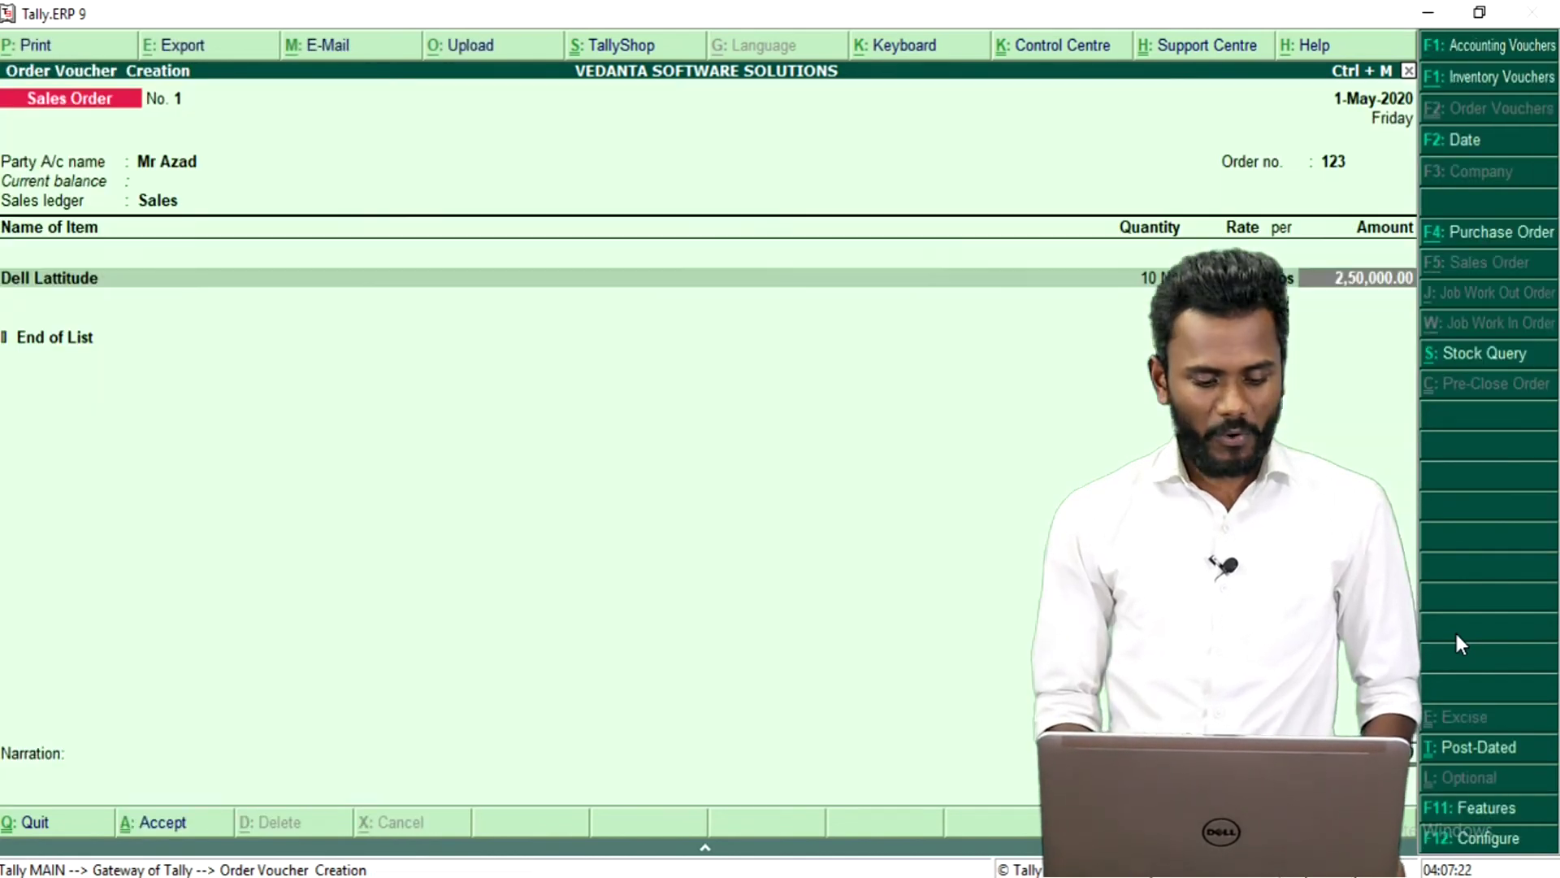
key(Return)
key(Return)
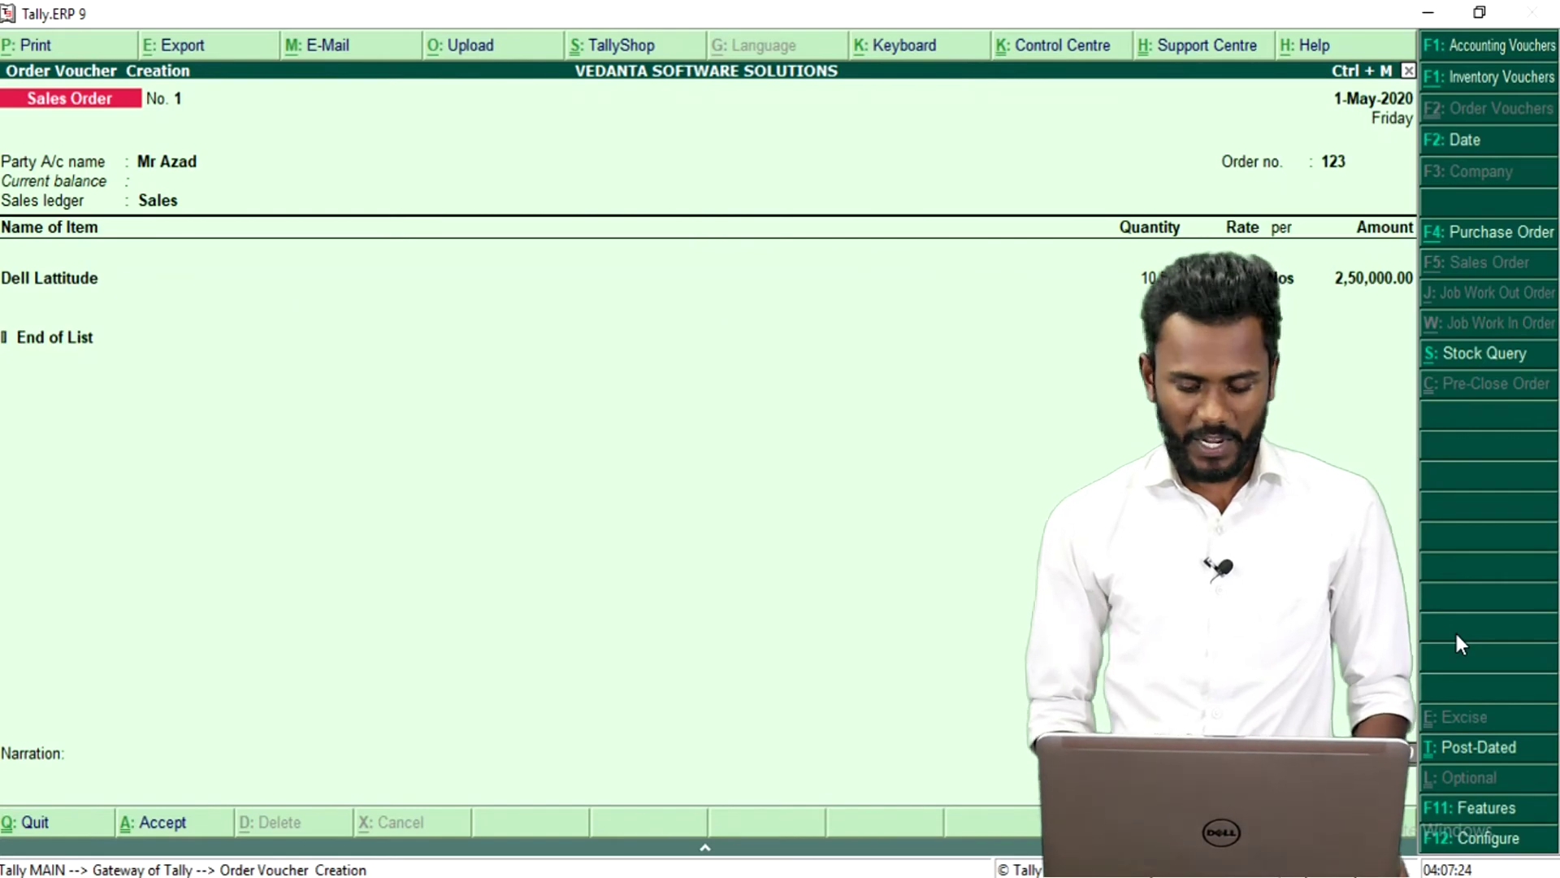
key(F1)
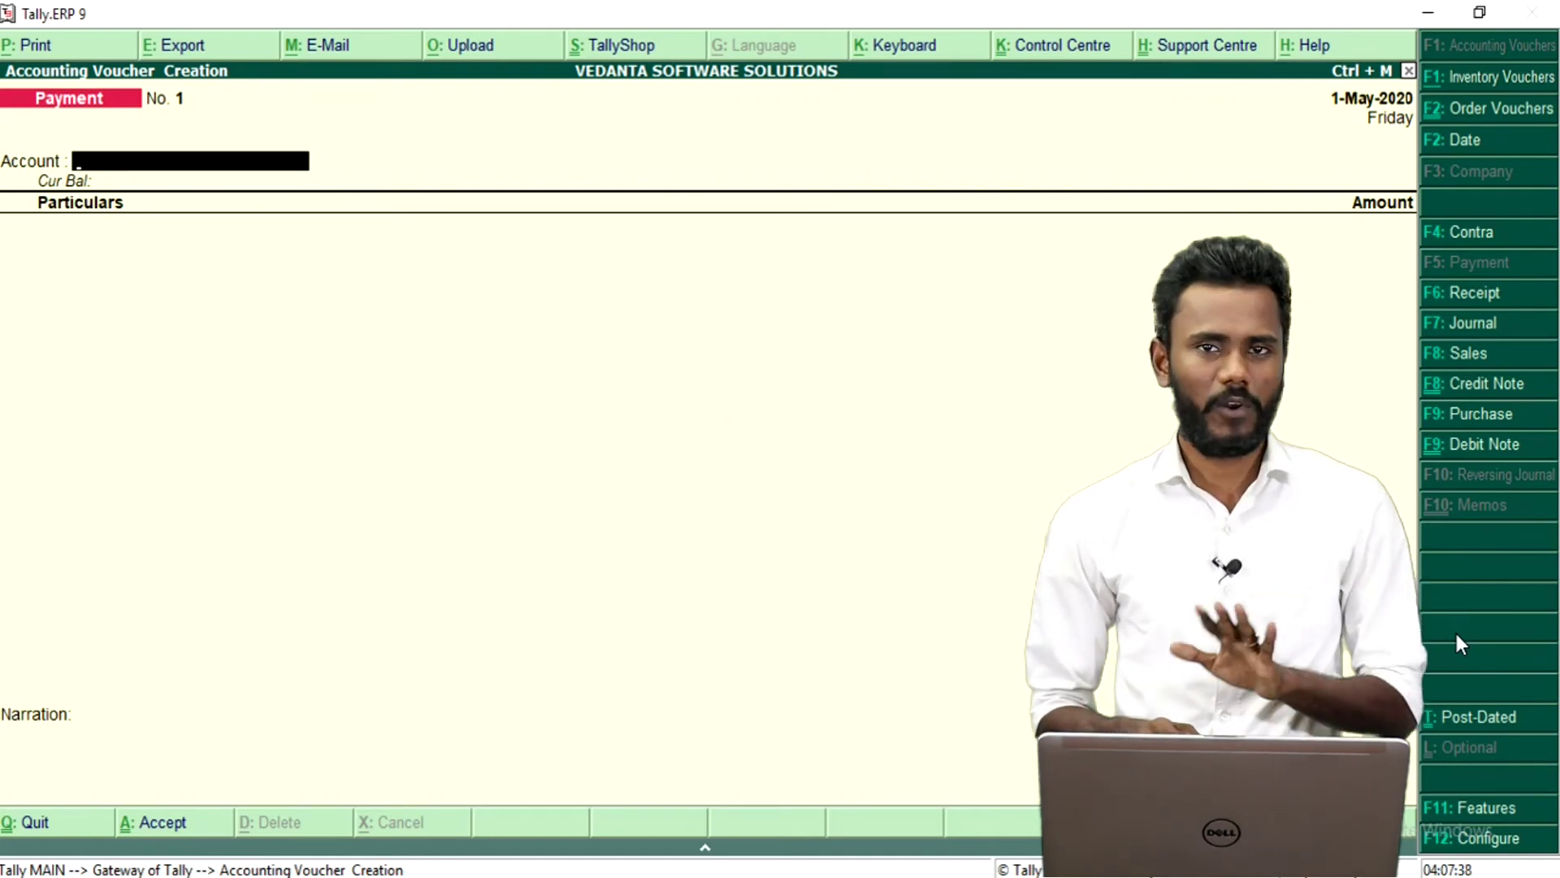
Step: Escape from the empty Payment voucher No. 1 back to the Gateway of Tally menu
key(Escape)
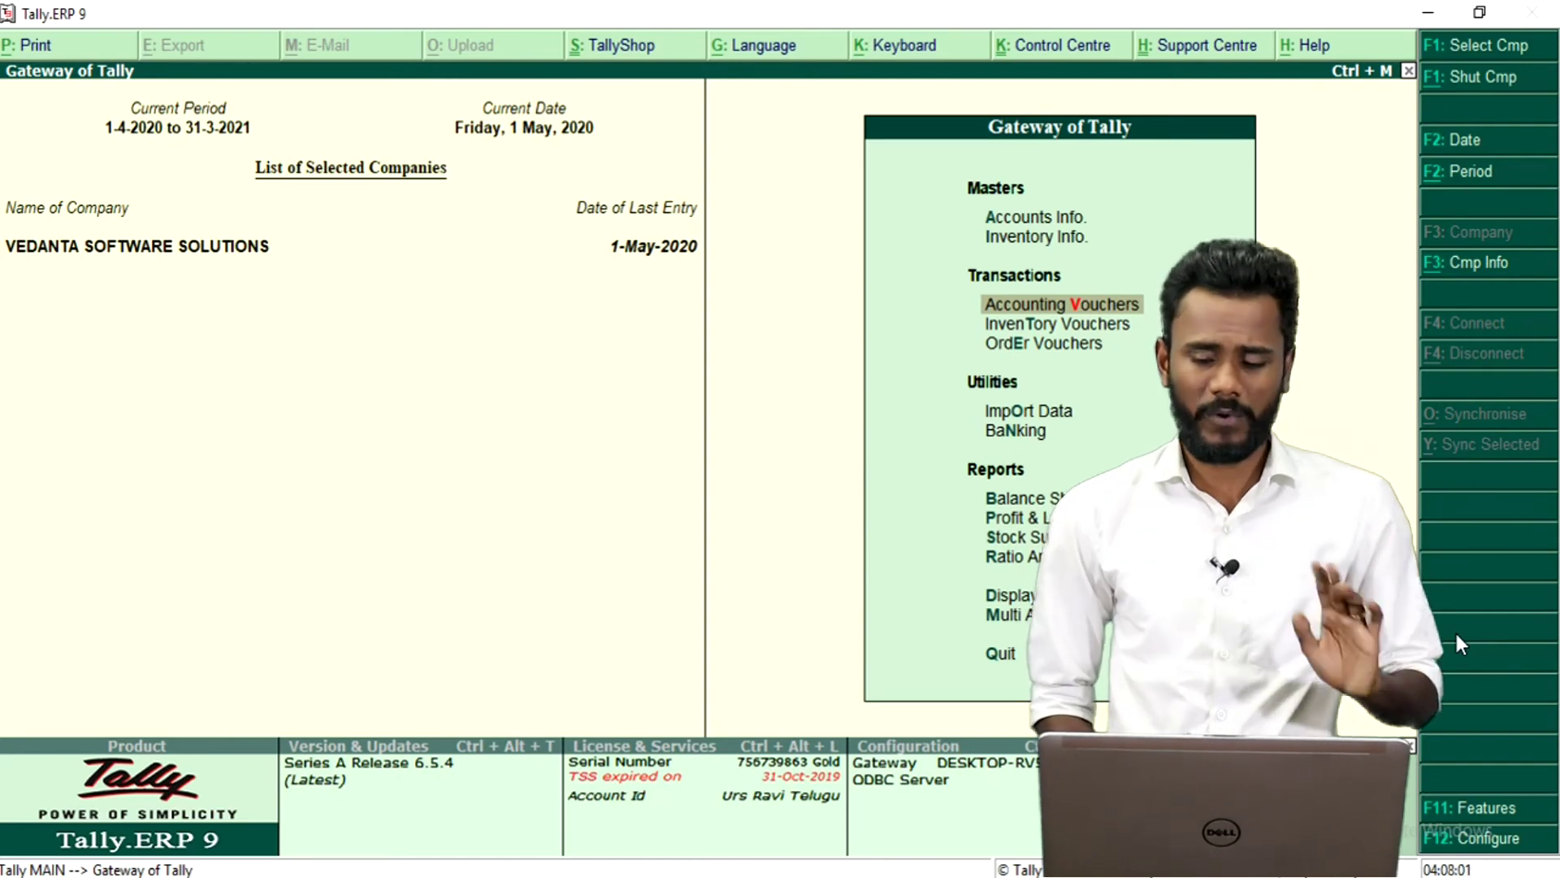
key(Down)
key(Down)
key(Down)
key(Down)
key(Down)
key(Down)
key(Down)
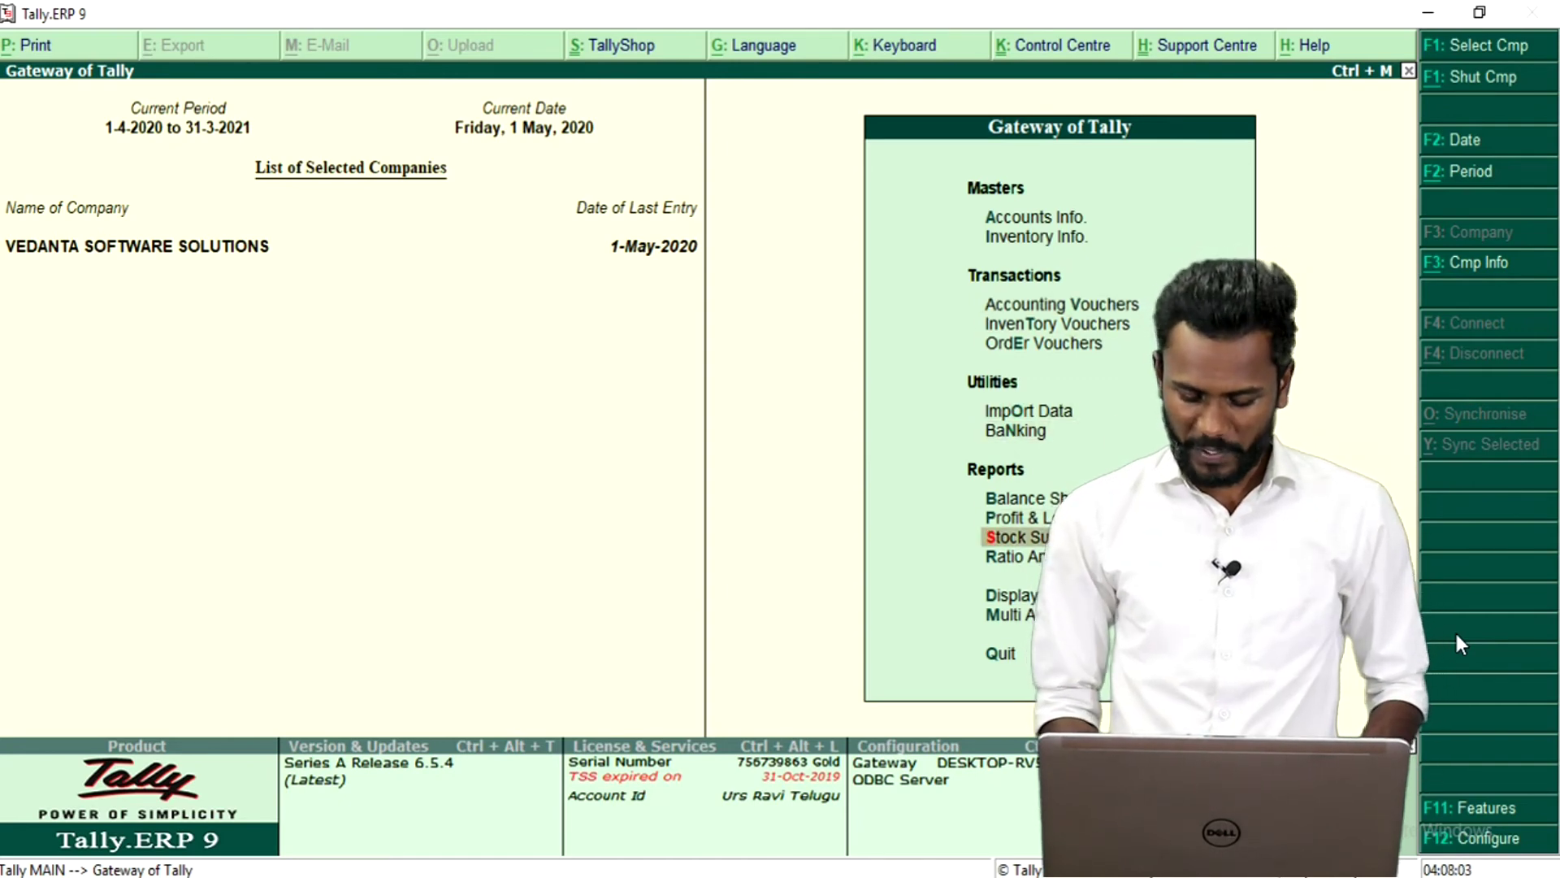
key(Return)
key(Return)
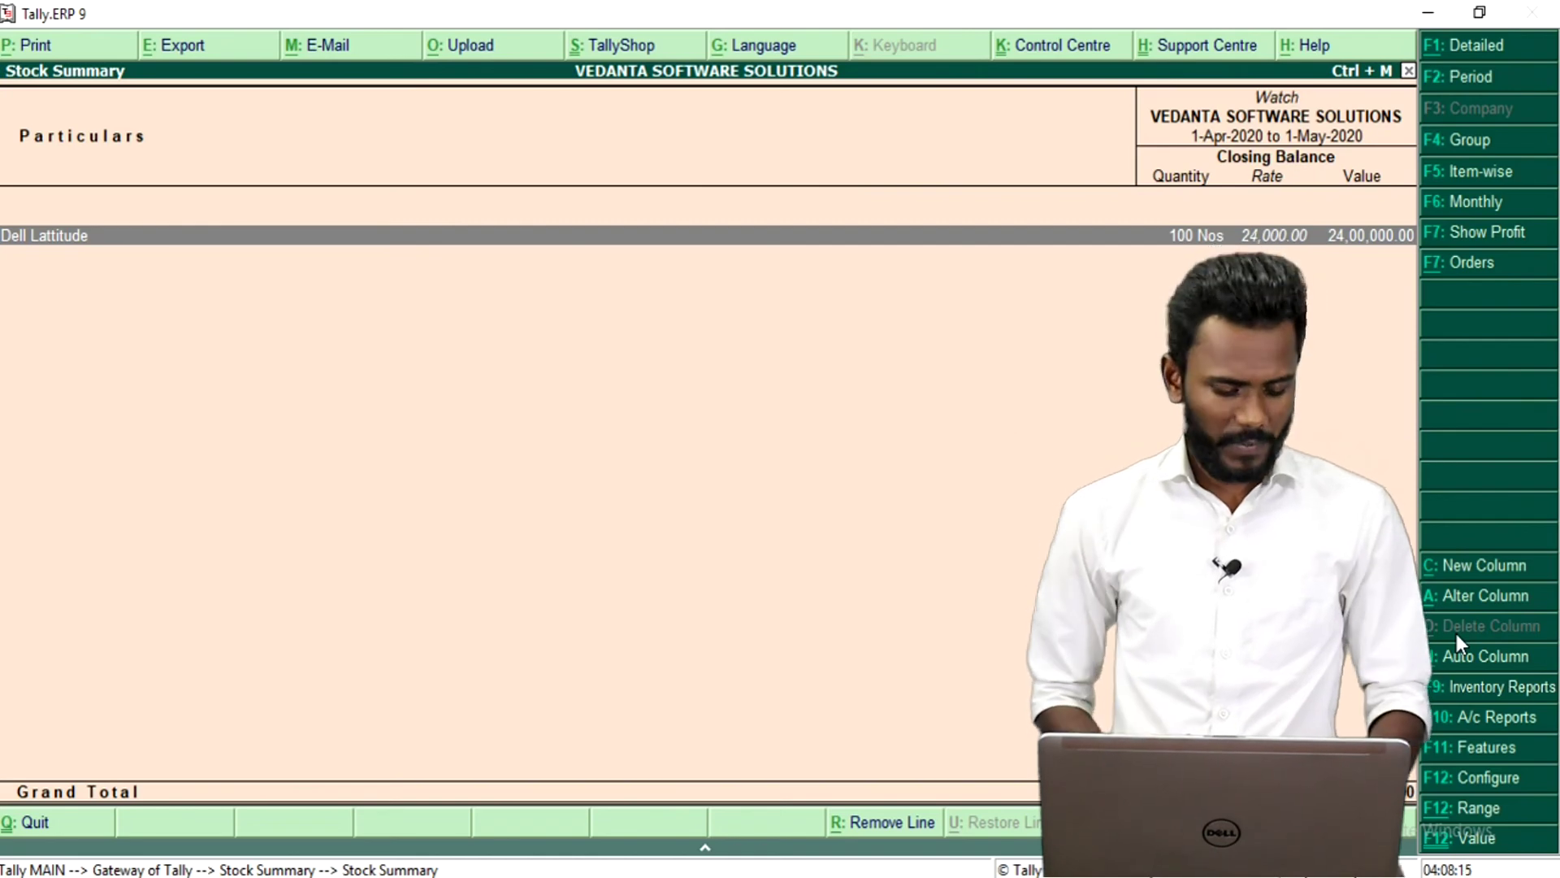
key(Escape)
key(Escape)
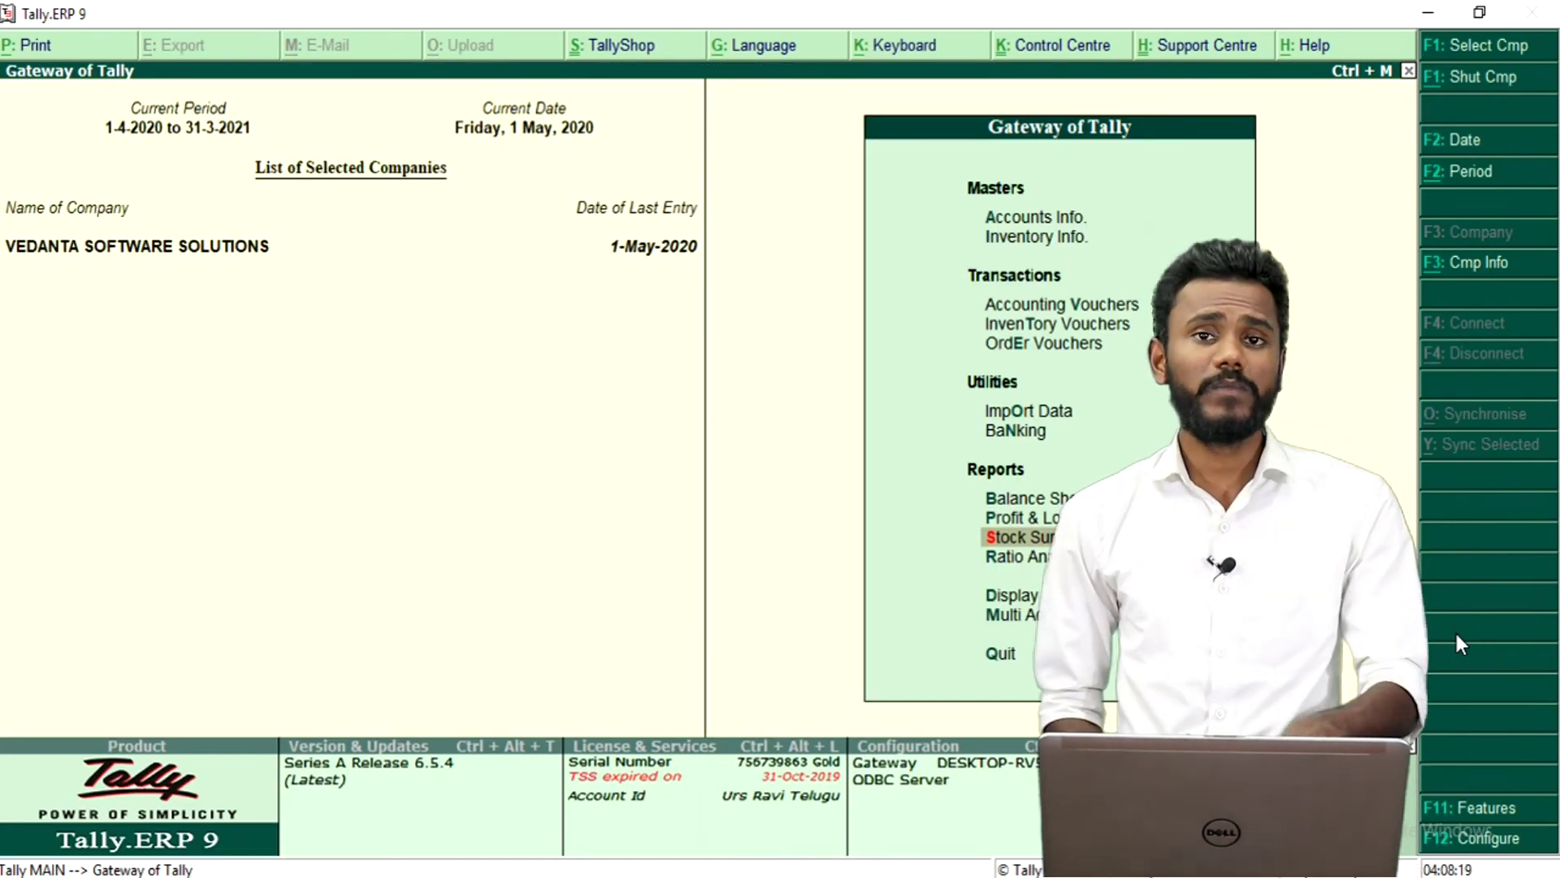
key(Down)
Step: Start a Sales voucher, choose the customer as party, and select order 123 under Order No(s)
key(Down)
key(Down)
key(Down)
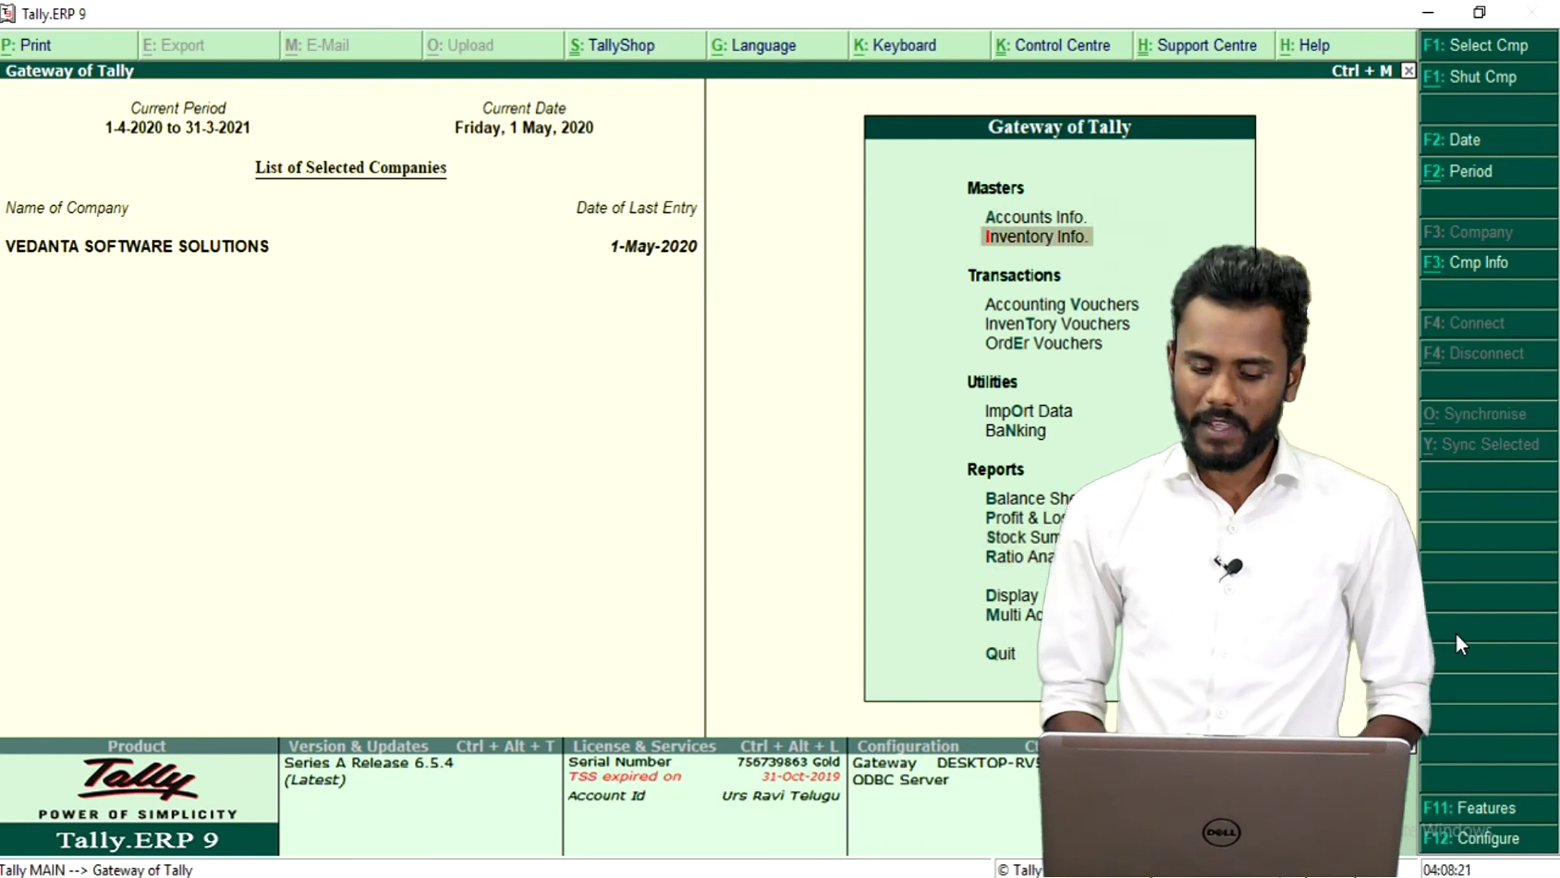
key(Down)
key(Return)
key(F8)
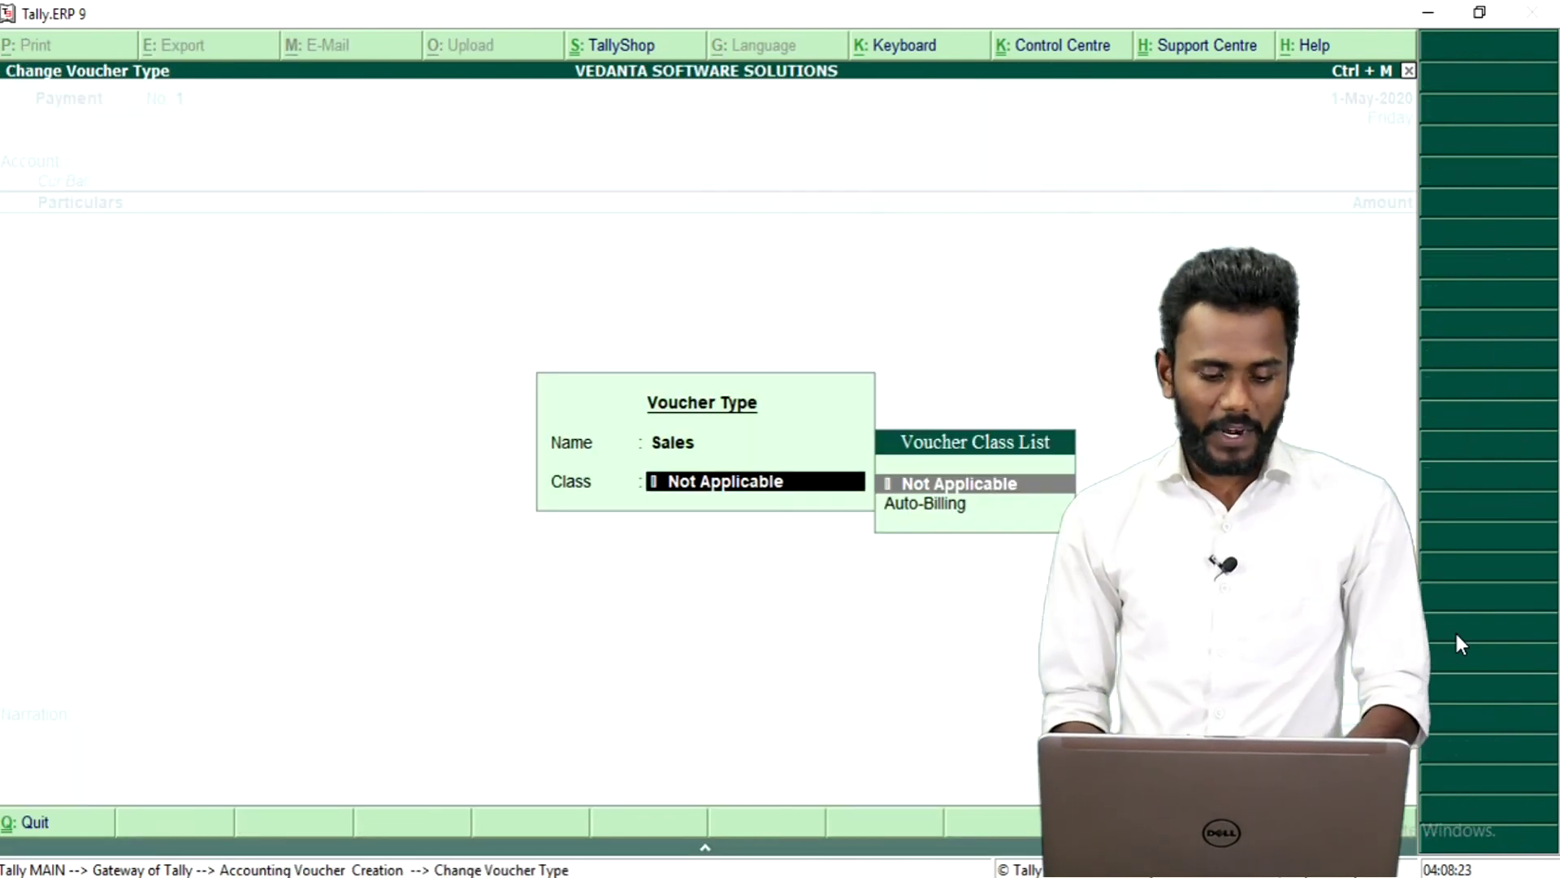
key(Return)
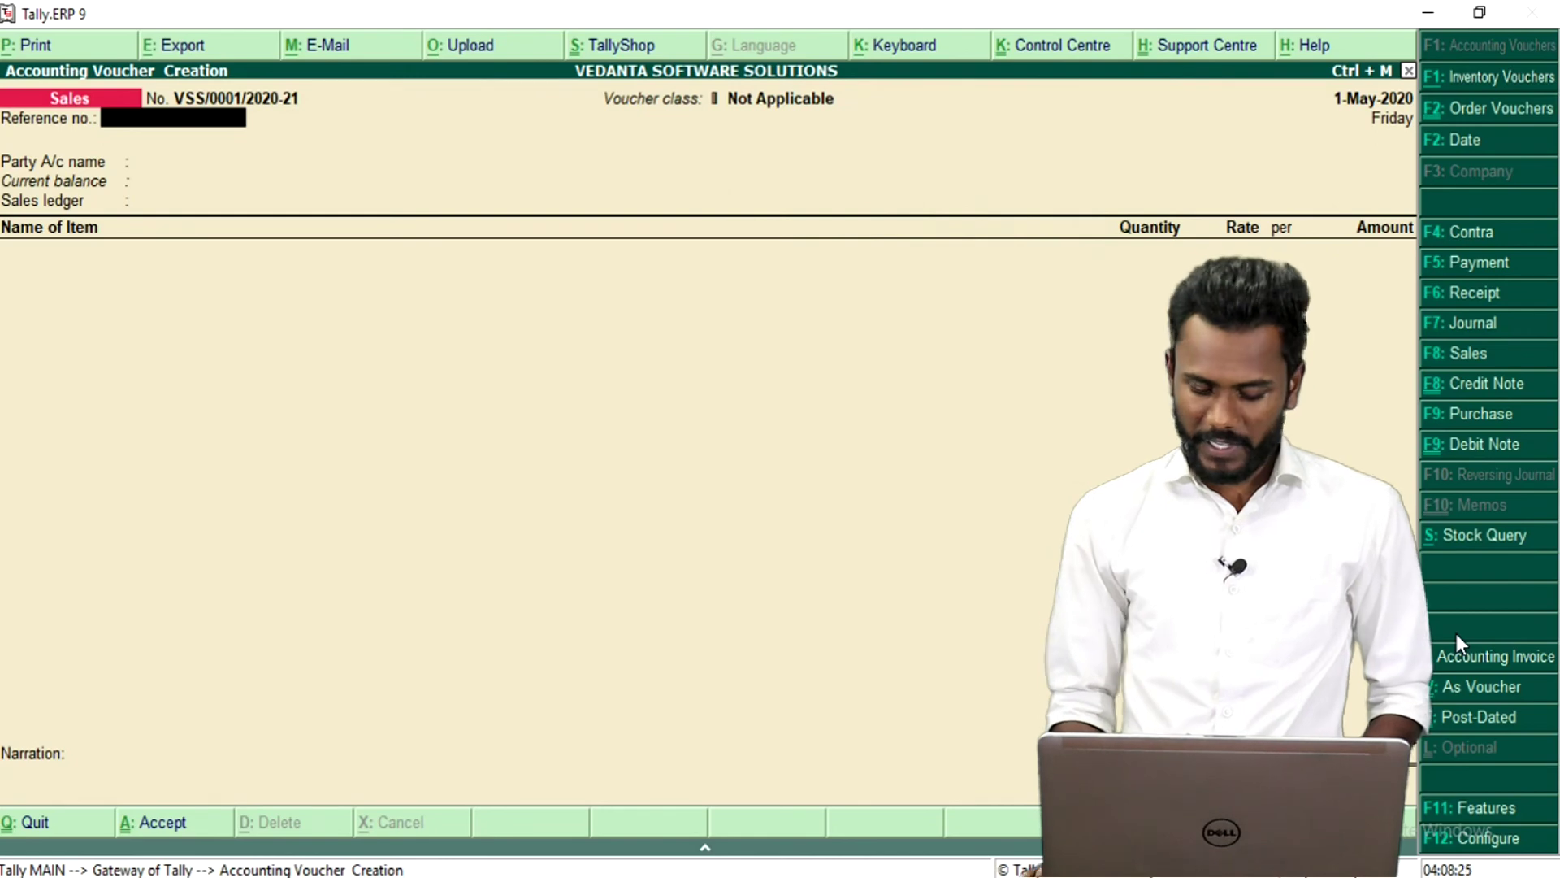
key(Down)
key(Down)
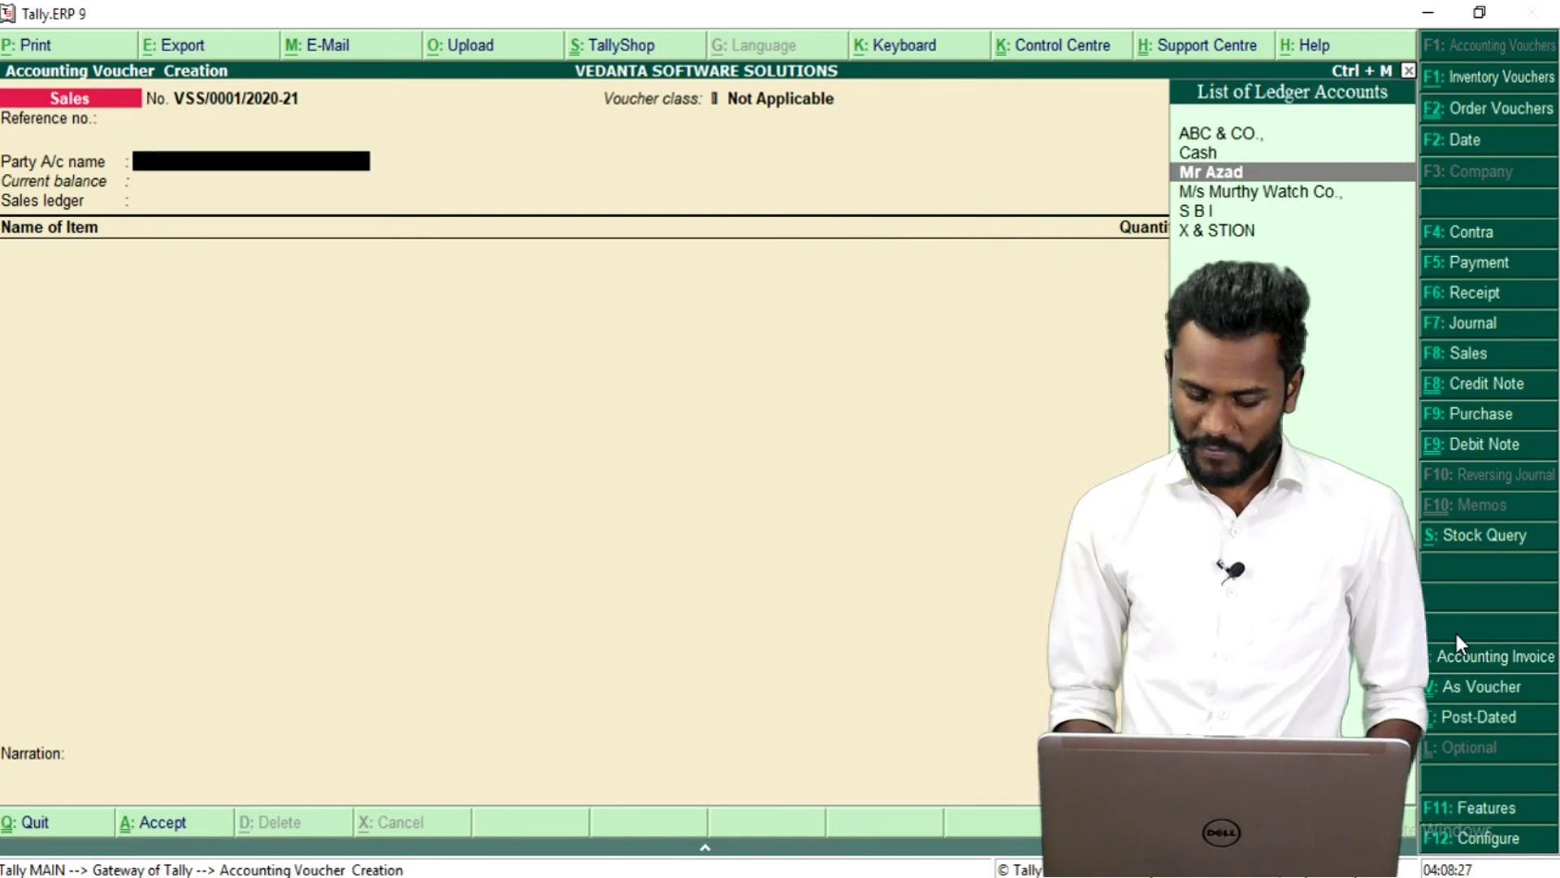
key(Return)
key(Return)
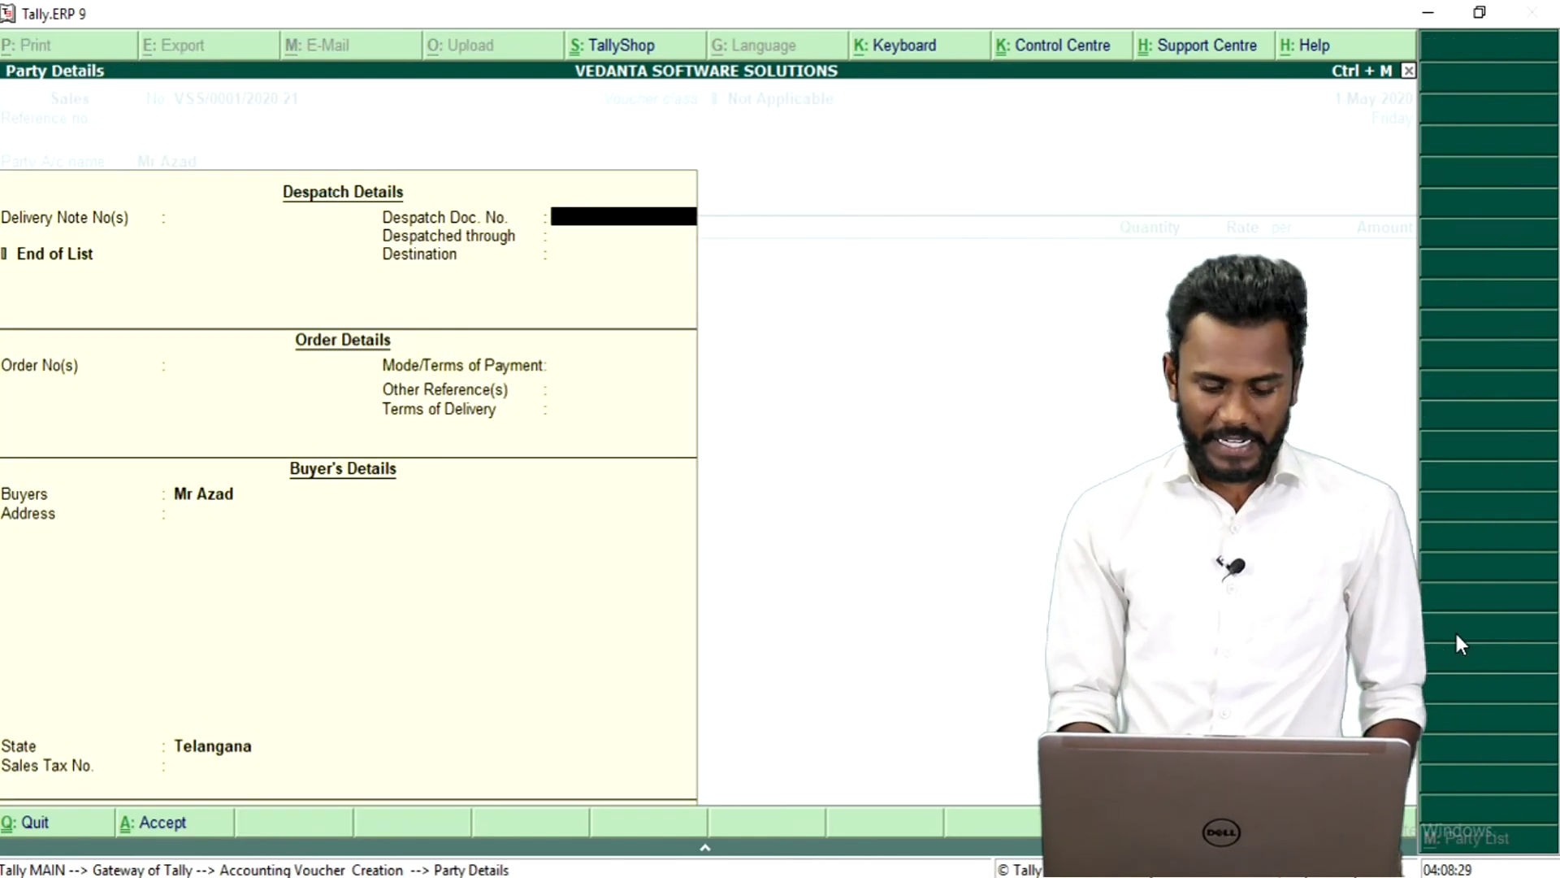
key(Return)
key(Return)
key(Return)
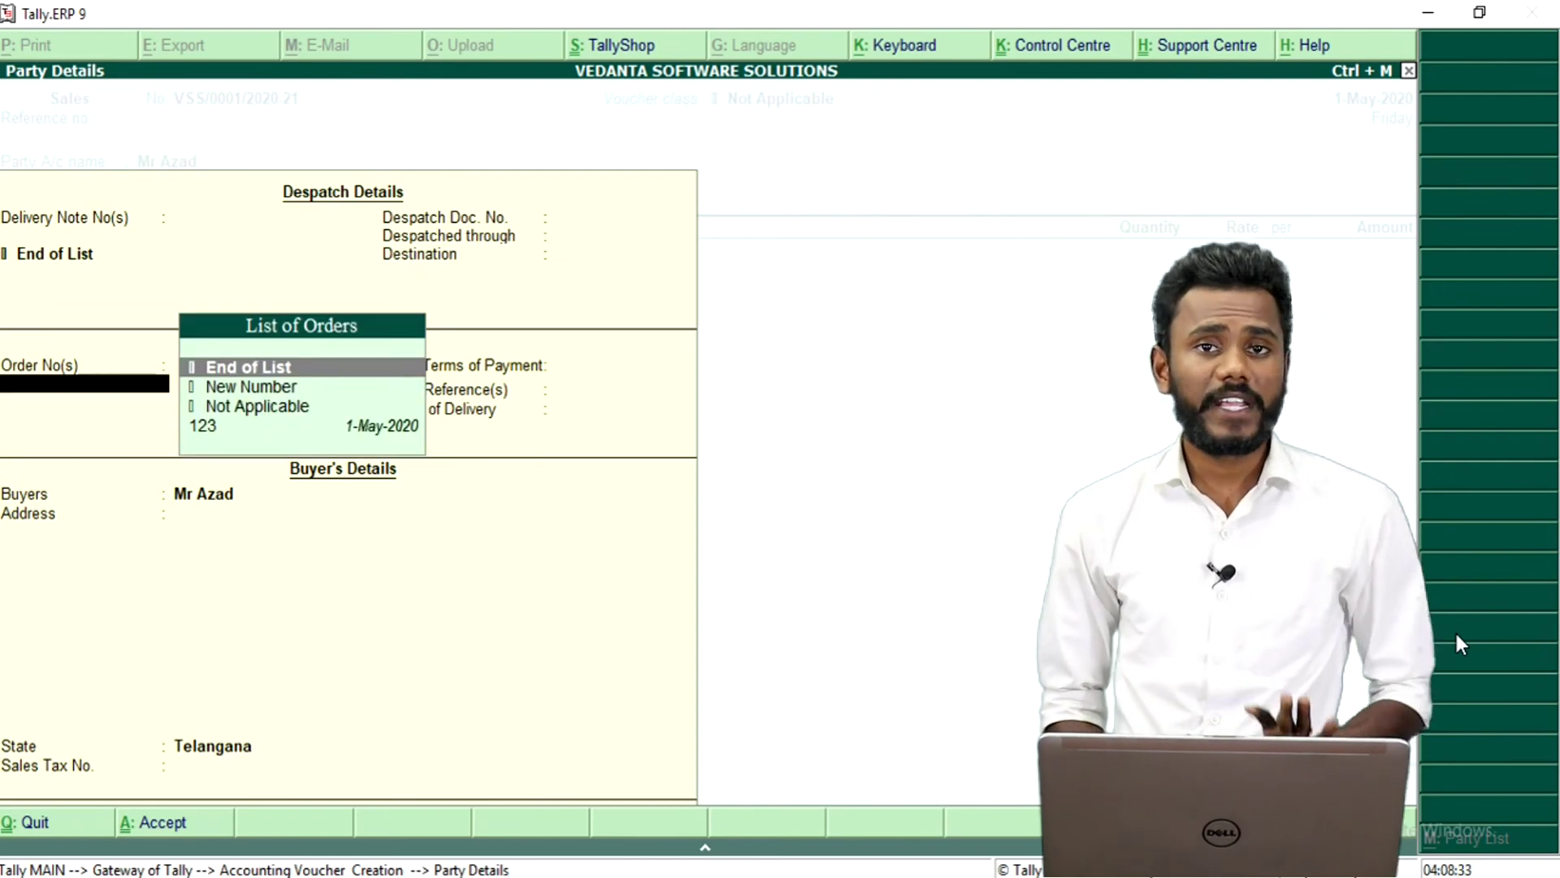
key(Down)
key(Down)
key(Down)
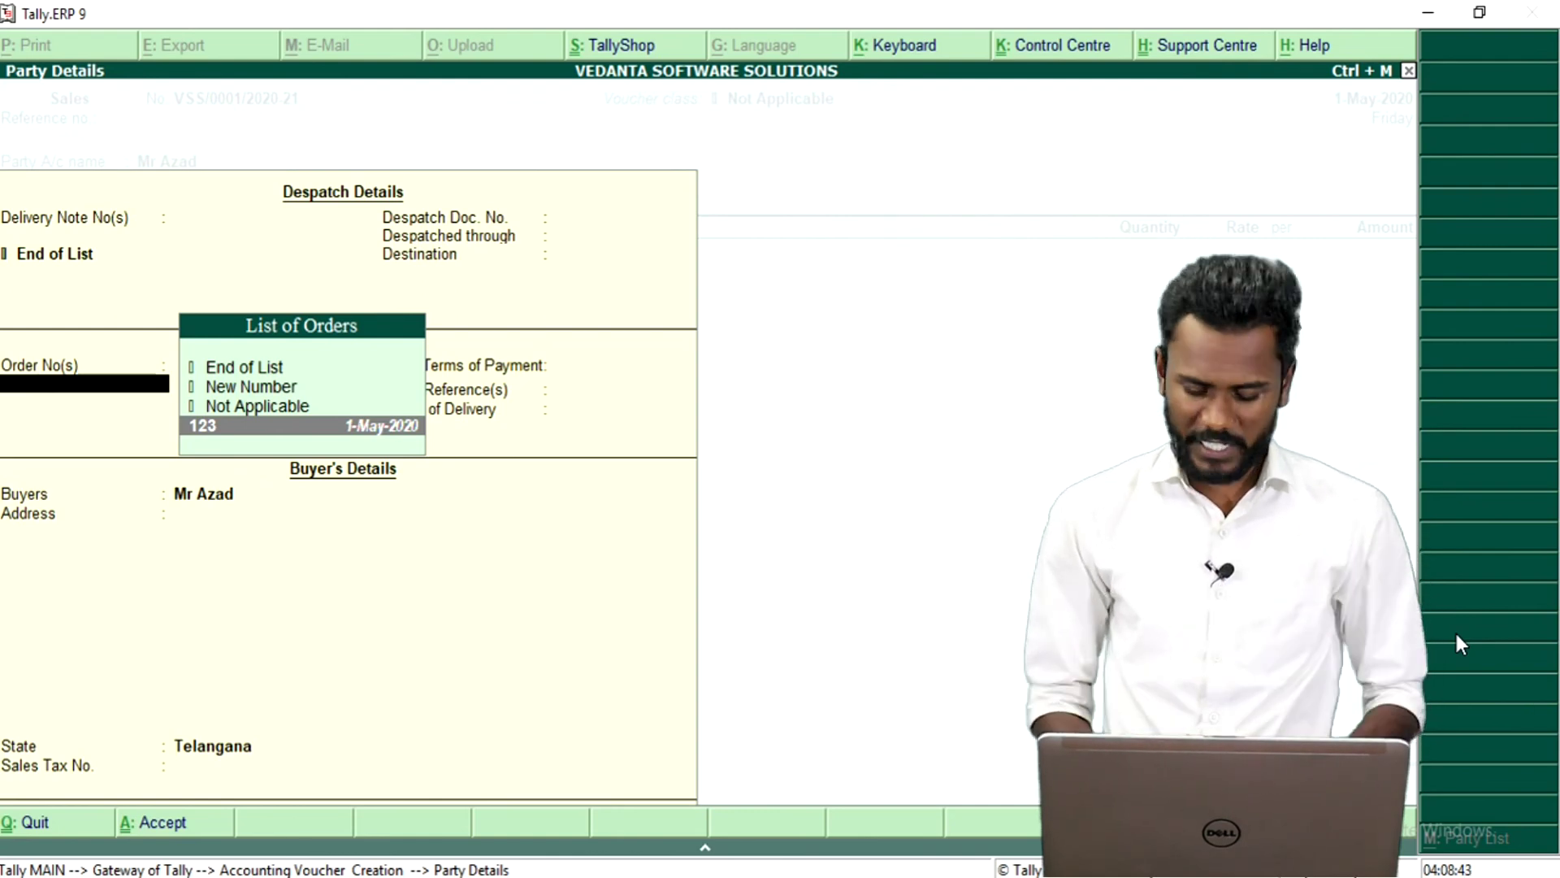
key(Return)
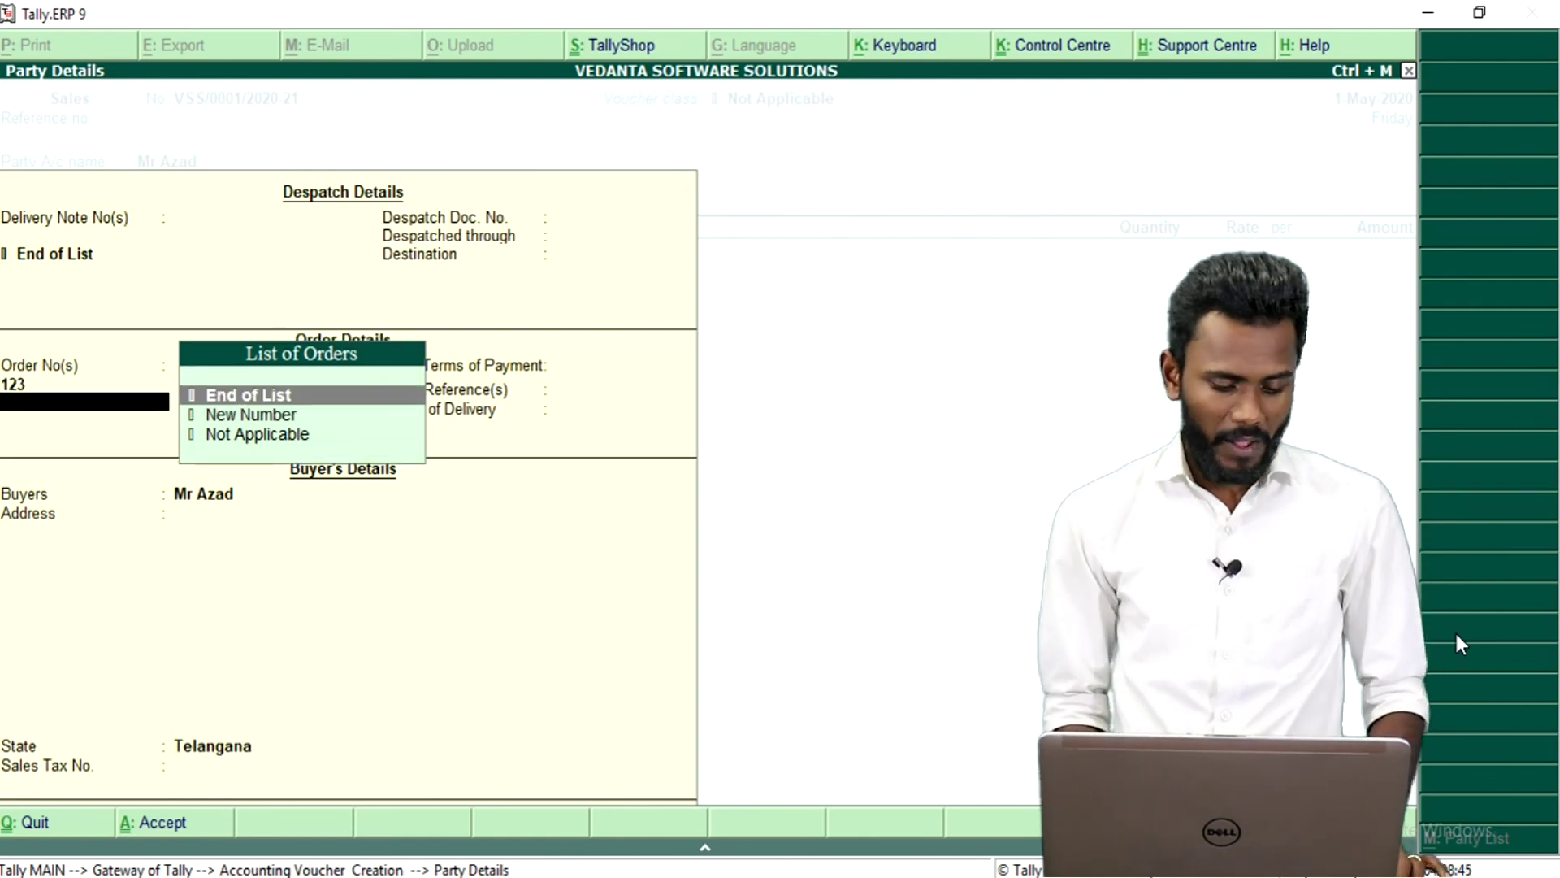
Step: Accept the Sales ledger with order 123's pulled-in item line, save voucher VSS/0001/2020-21, and exit voucher entry
key(ctrl+a)
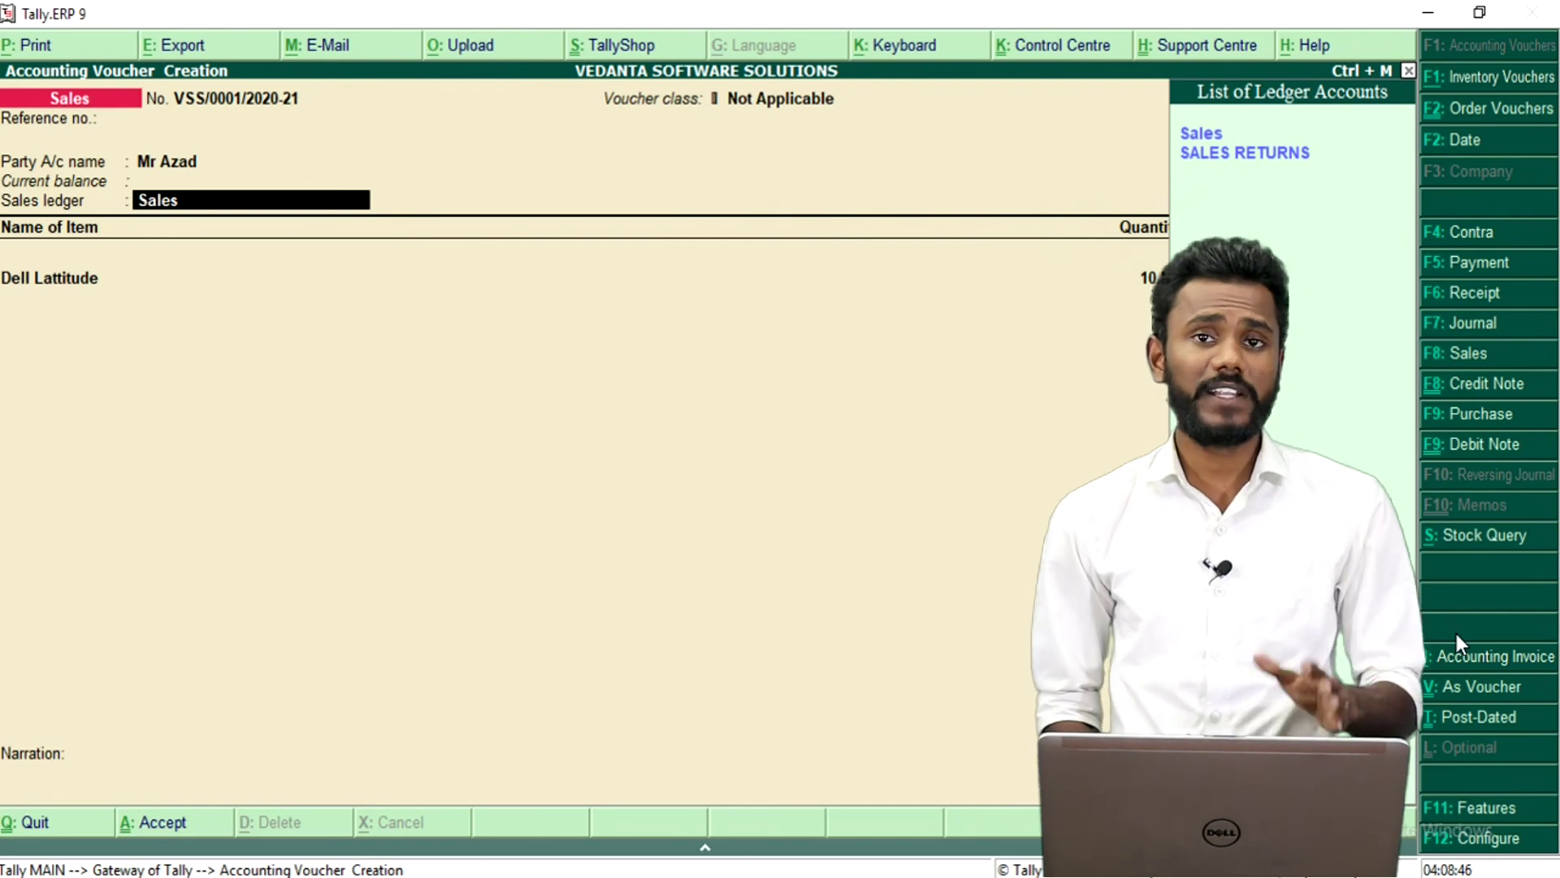
key(Return)
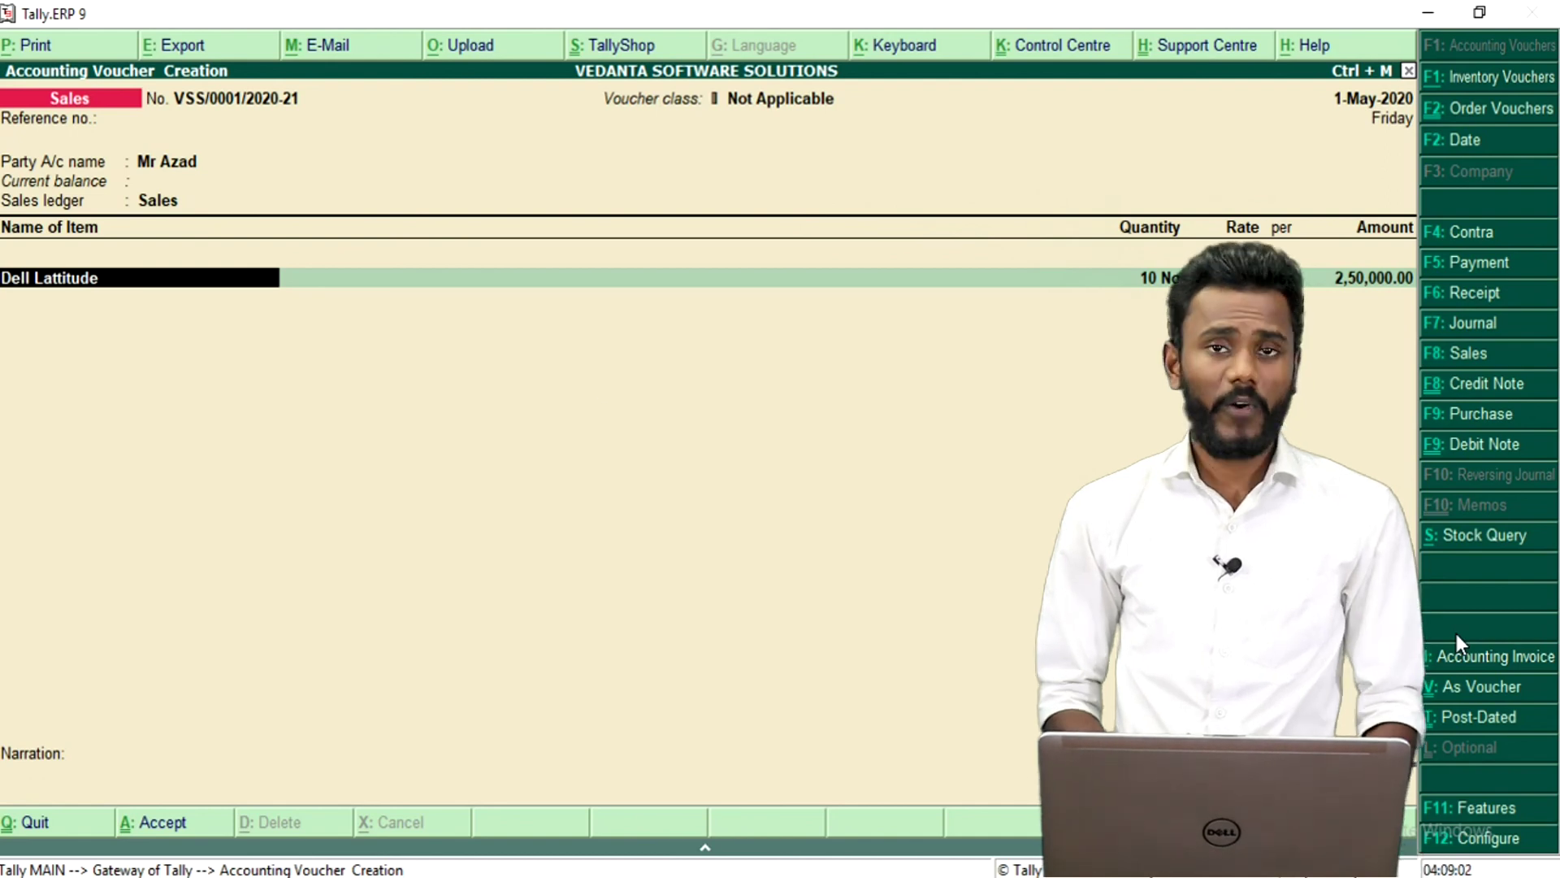
key(ctrl+a)
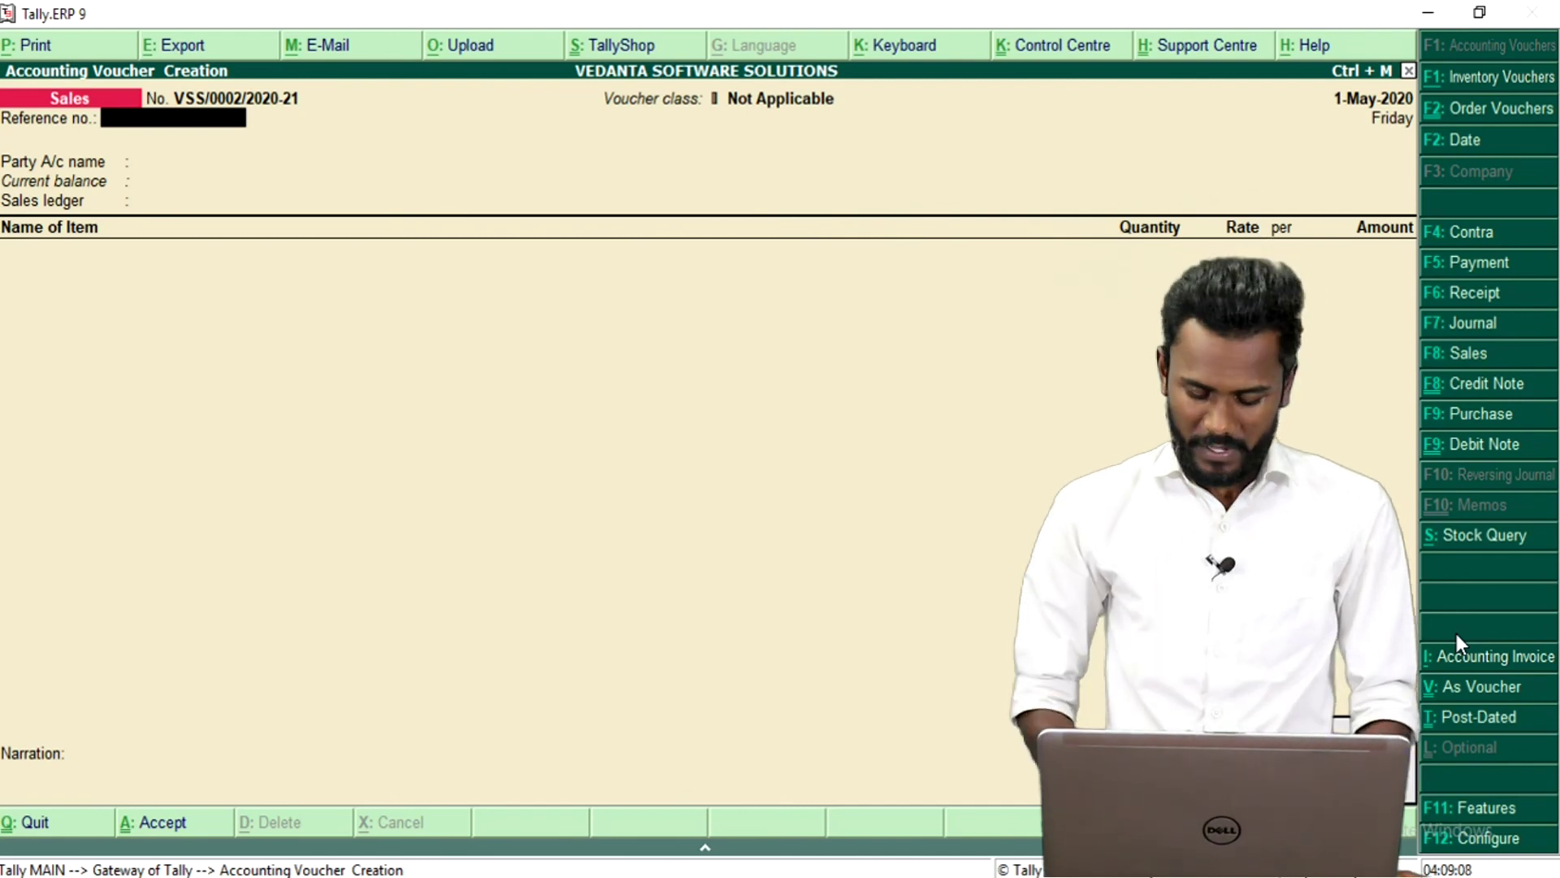
key(Escape)
Step: Open the Stock Summary and drill into the Watch group, where Dell Lattitude shows 90 Nos worth 21,60,000.00
key(Down)
key(Down)
key(Down)
key(Down)
key(Down)
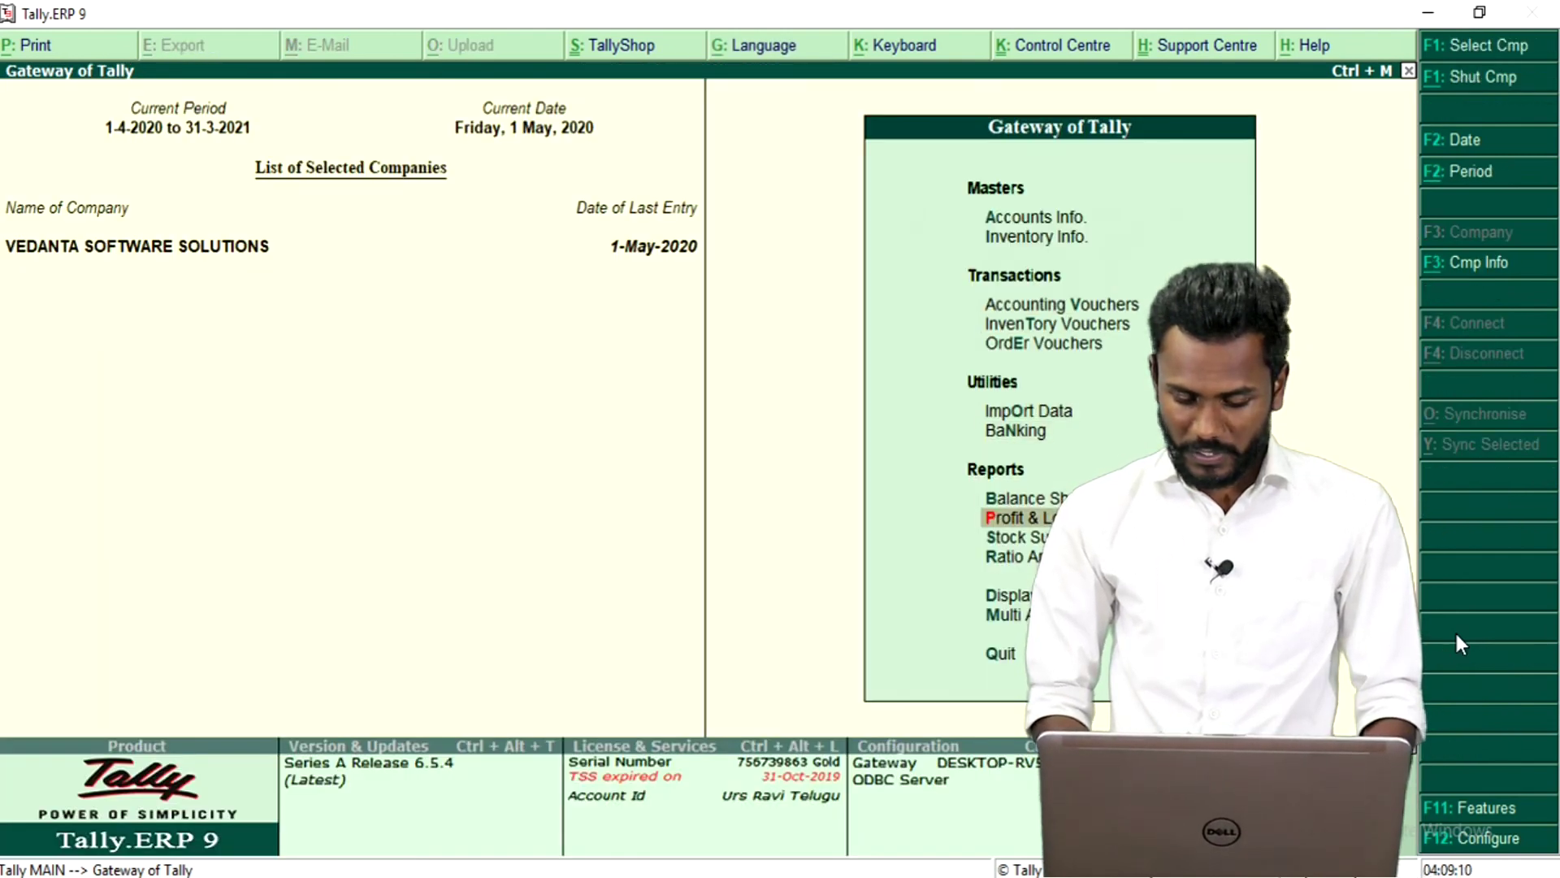
key(Down)
key(Return)
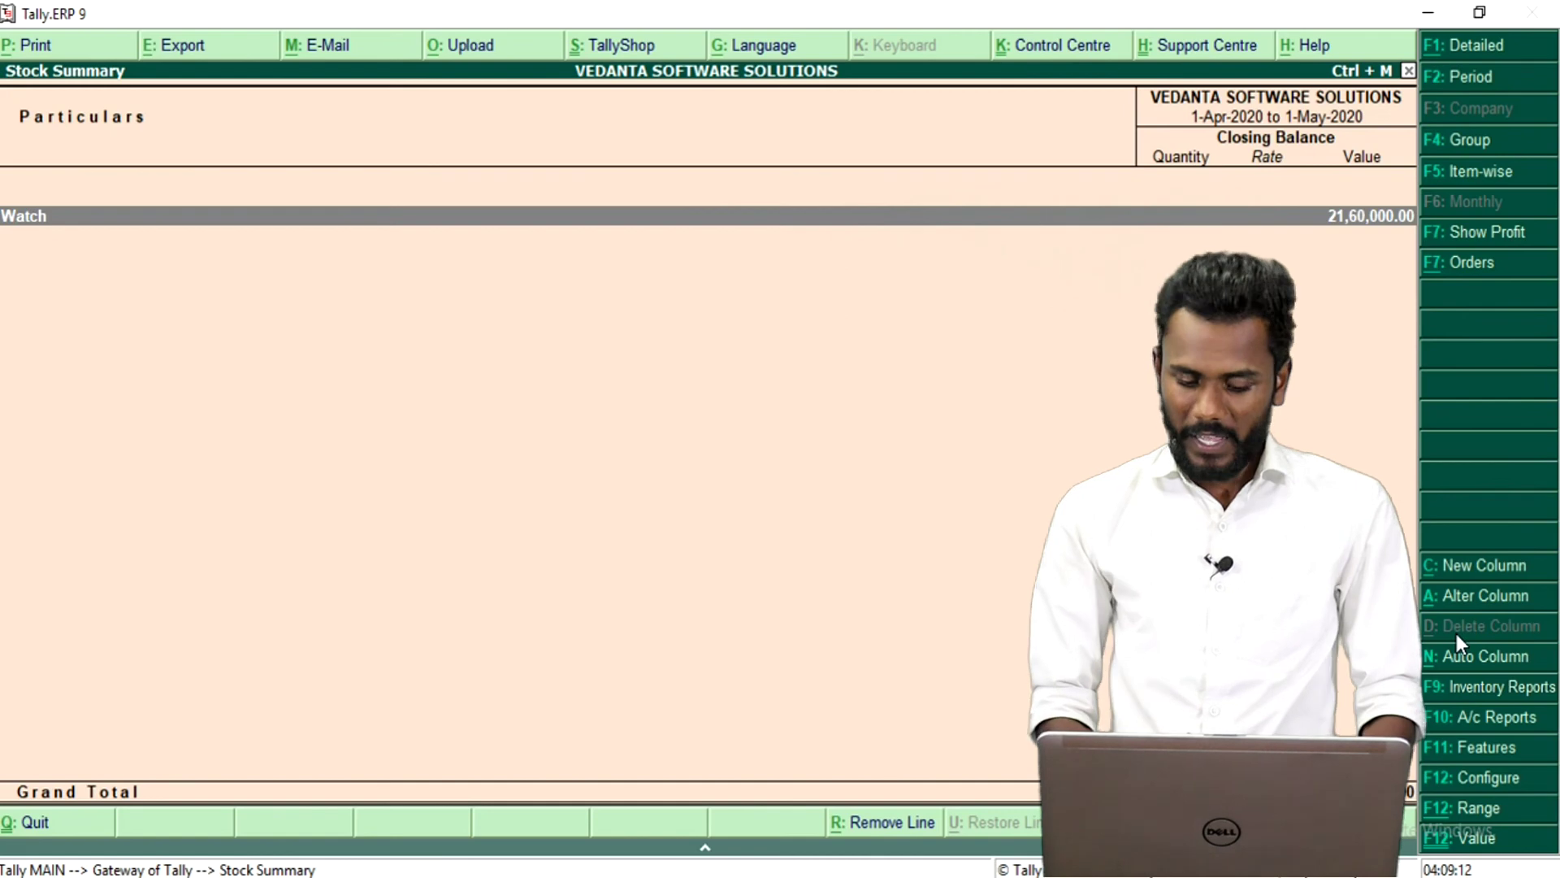
key(Return)
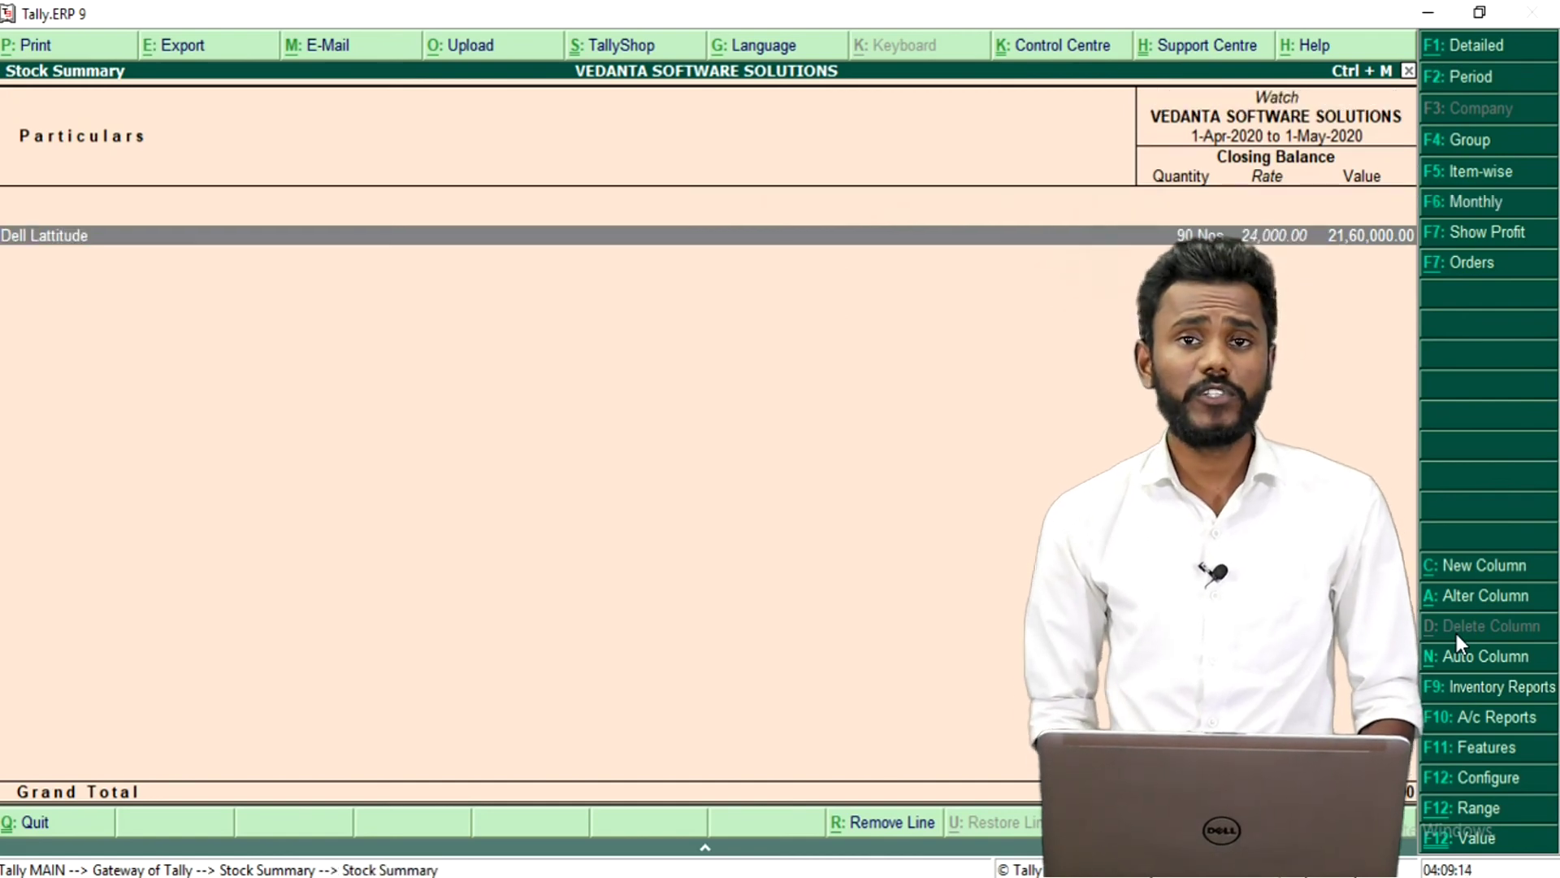